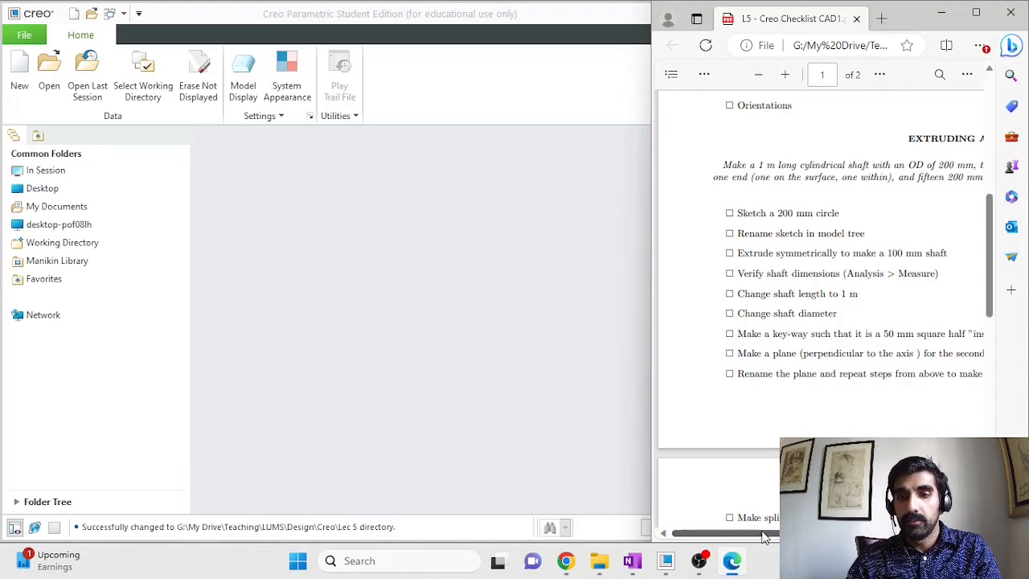
# Step: Read the shaft modelling requirements under Extruding a Shaft in the checklist PDF
pyautogui.moveTo(765, 534); pyautogui.dragTo(790, 534)
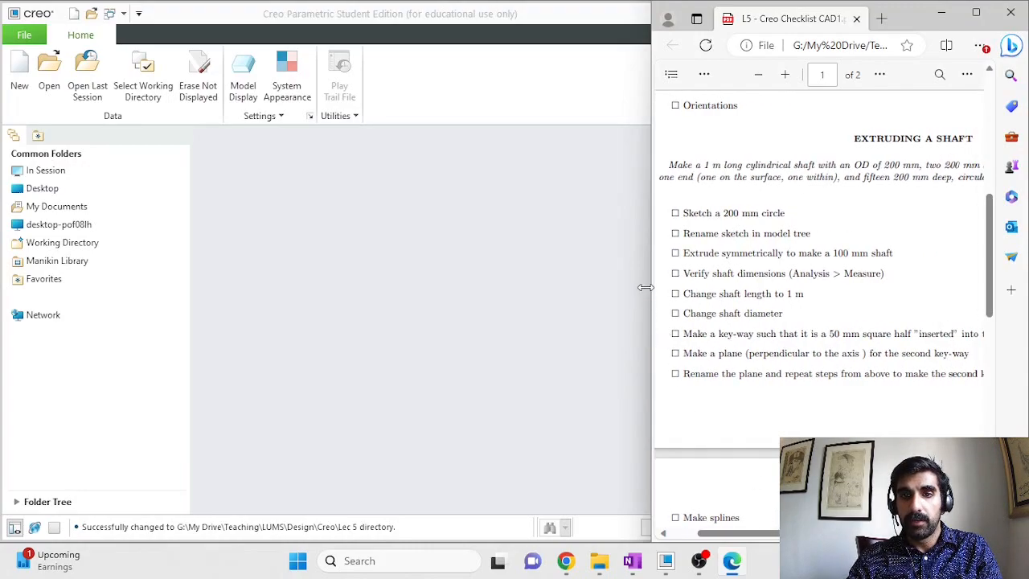
pyautogui.moveTo(649, 283); pyautogui.dragTo(418, 281)
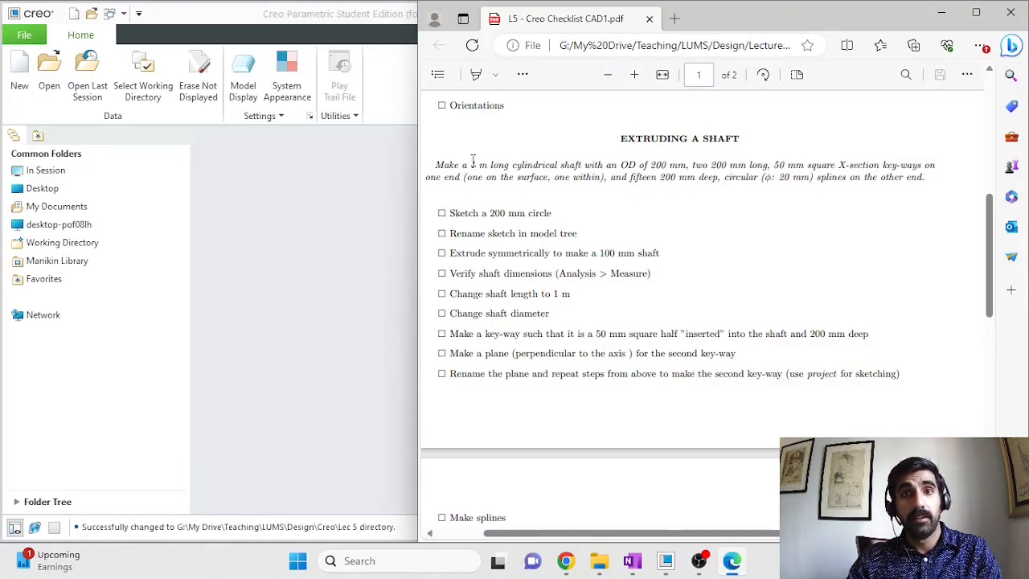
pyautogui.doubleClick(438, 165)
pyautogui.moveTo(471, 165); pyautogui.dragTo(688, 165)
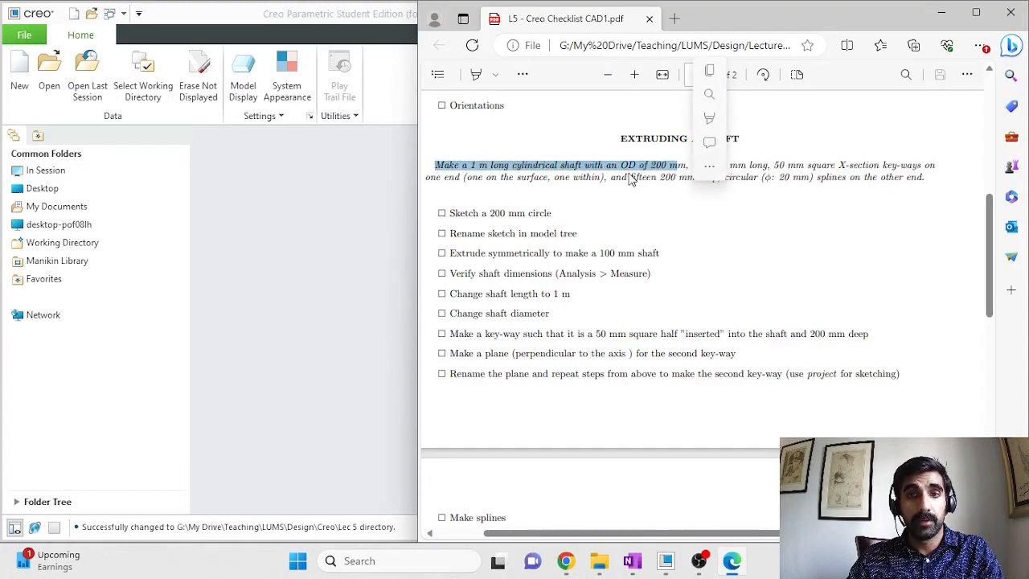
pyautogui.moveTo(418, 188); pyautogui.dragTo(761, 189)
# Step: Switch to Creo Parametric and create a solid part named Shaft using the default template
pyautogui.click(535, 289)
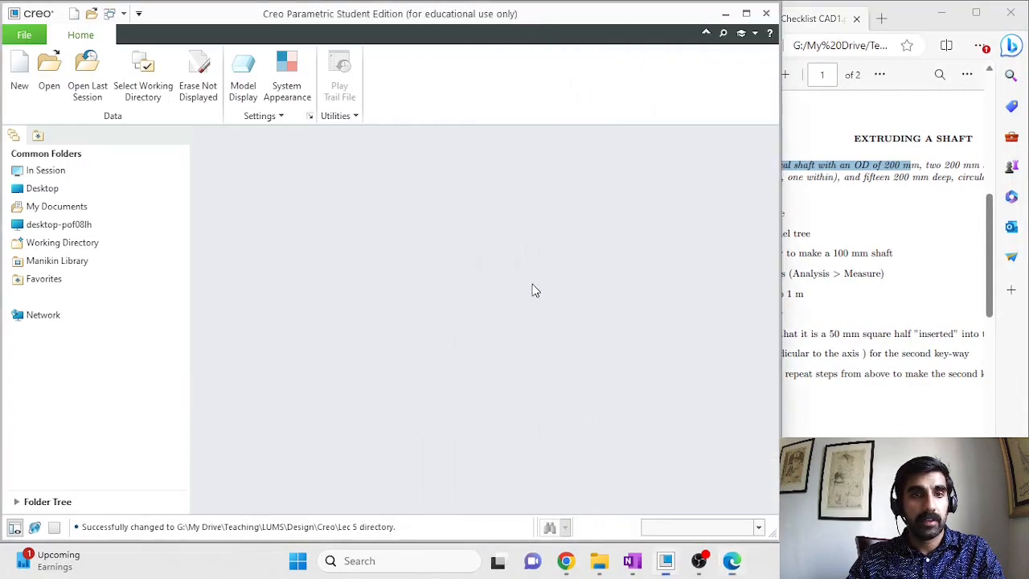
pyautogui.click(19, 81)
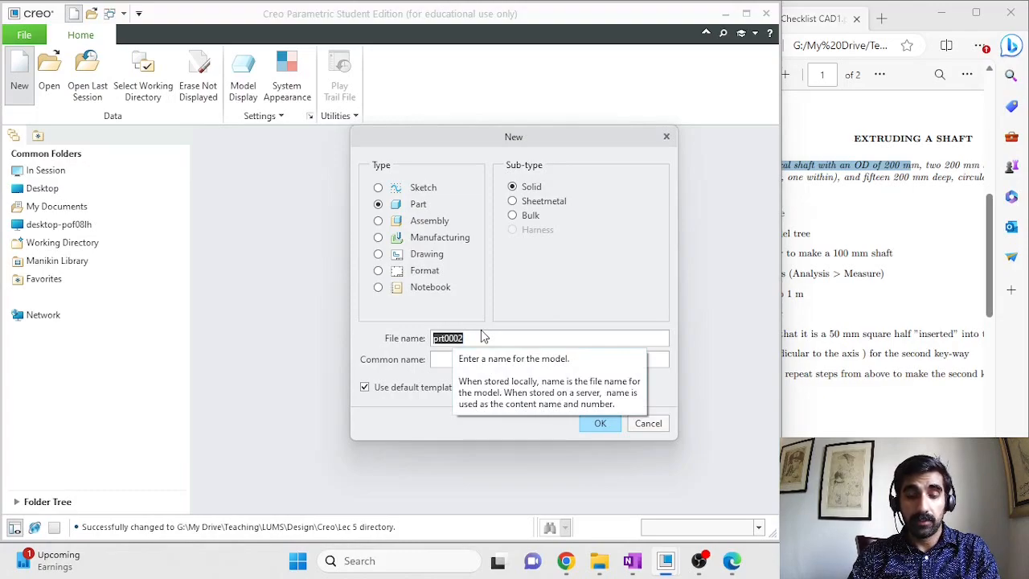
pyautogui.write('Shaft')
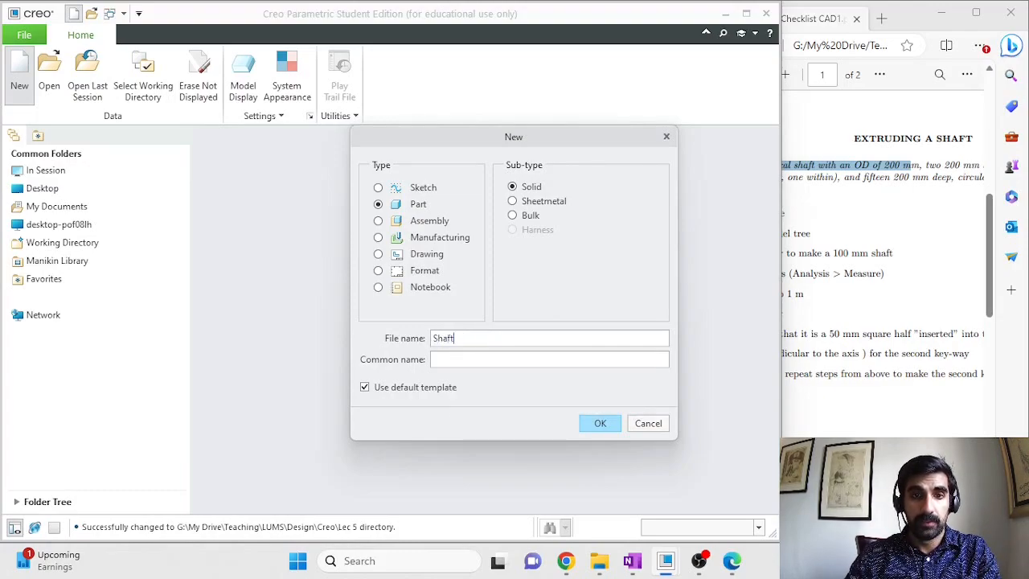
pyautogui.click(598, 424)
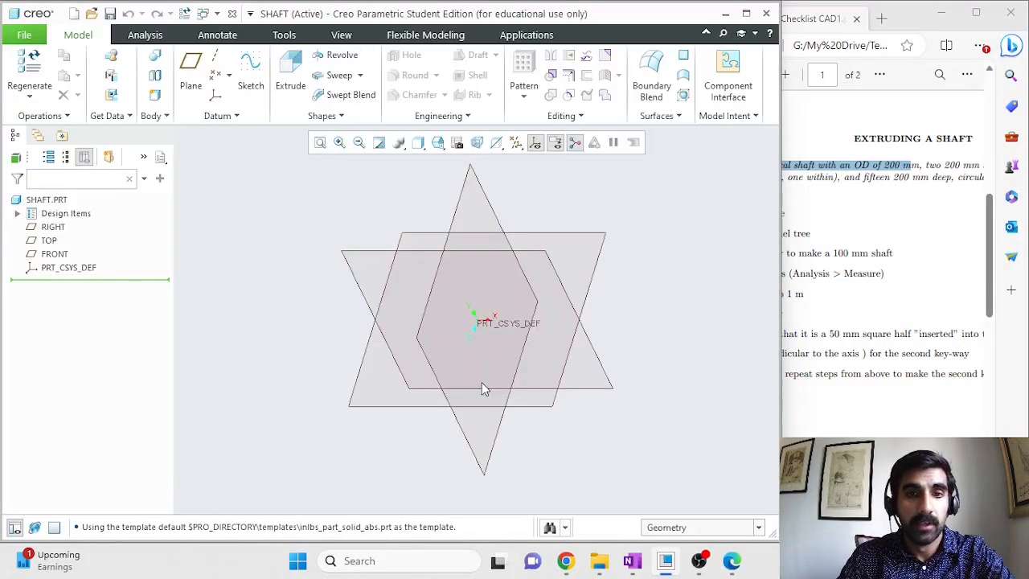
# Step: Change the part's unit system to millimeter Kilogram Sec (mmKs), converting the existing dimensions and the absolute accuracy value
pyautogui.moveTo(645, 361)
pyautogui.mouseDown(button='middle')
pyautogui.moveTo(622, 345)
pyautogui.moveTo(613, 371)
pyautogui.moveTo(629, 370)
pyautogui.mouseUp(button='middle')
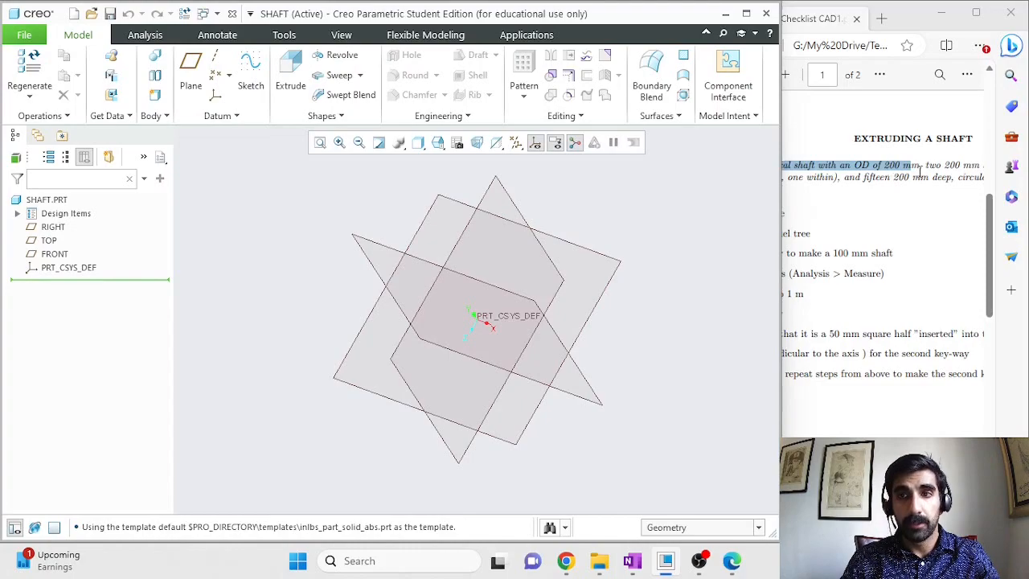
pyautogui.click(33, 37)
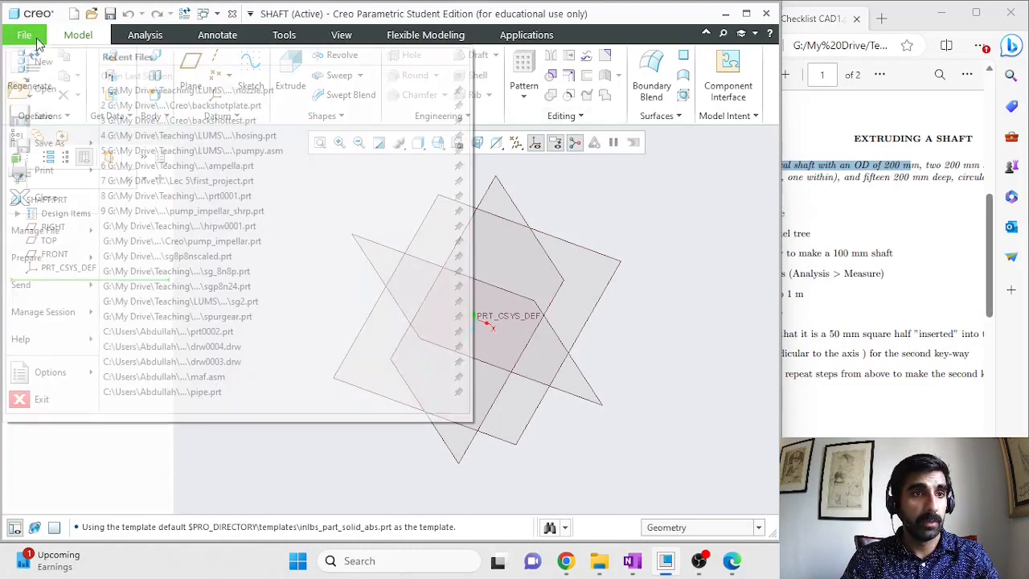
pyautogui.moveTo(63, 291)
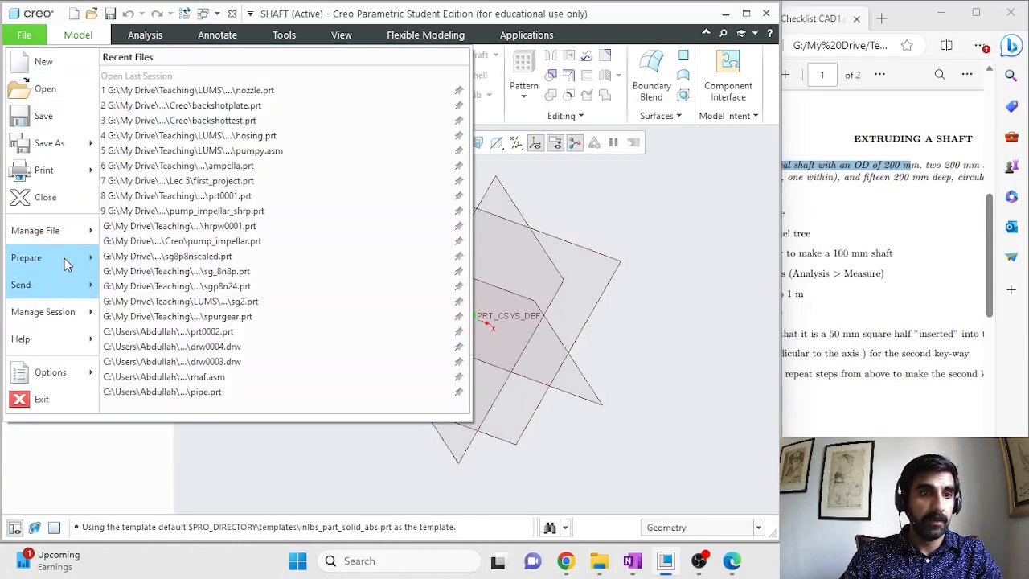
pyautogui.moveTo(64, 258)
pyautogui.click(231, 86)
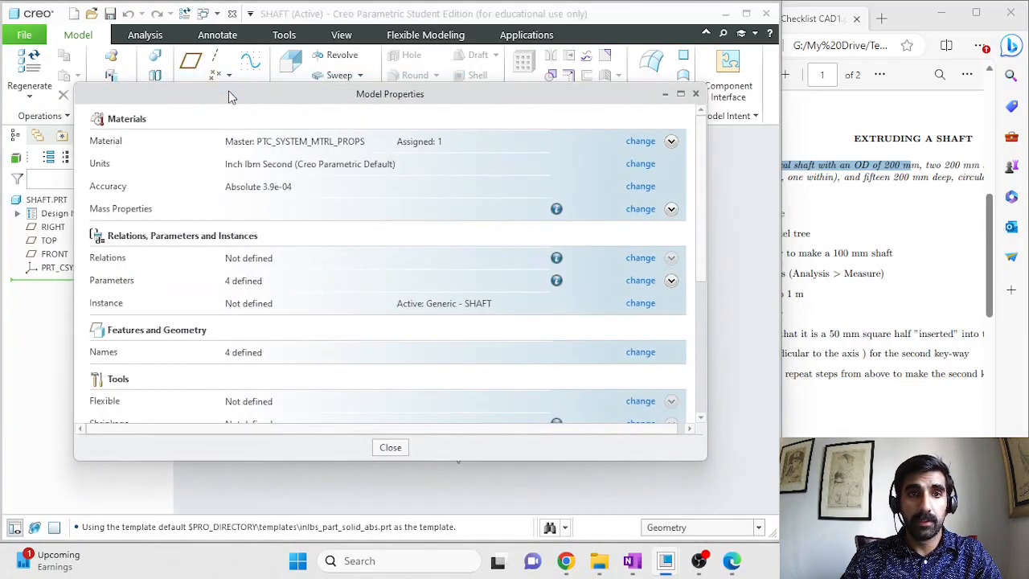
pyautogui.click(653, 173)
pyautogui.click(824, 132)
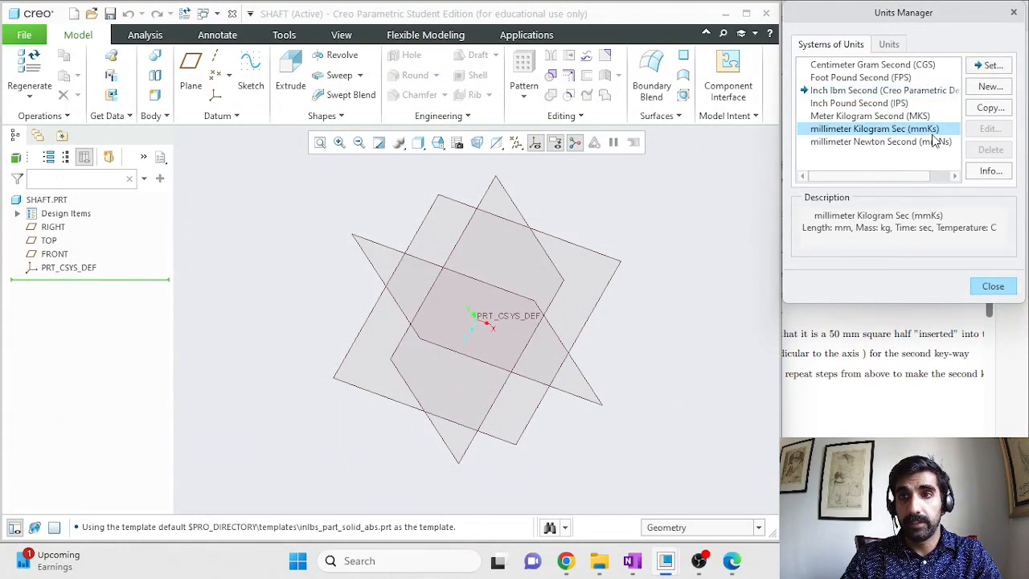
pyautogui.click(992, 65)
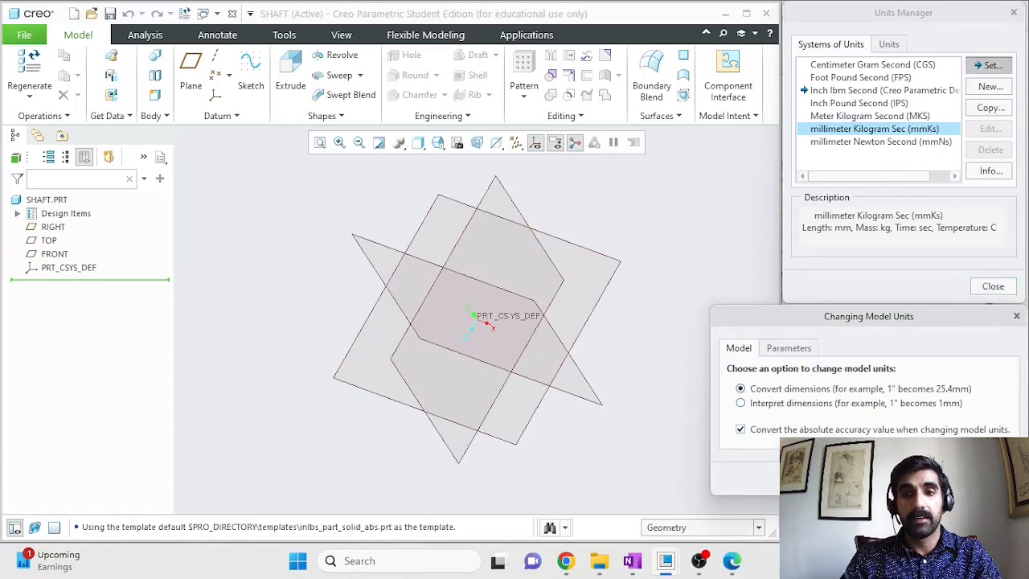
pyautogui.click(932, 474)
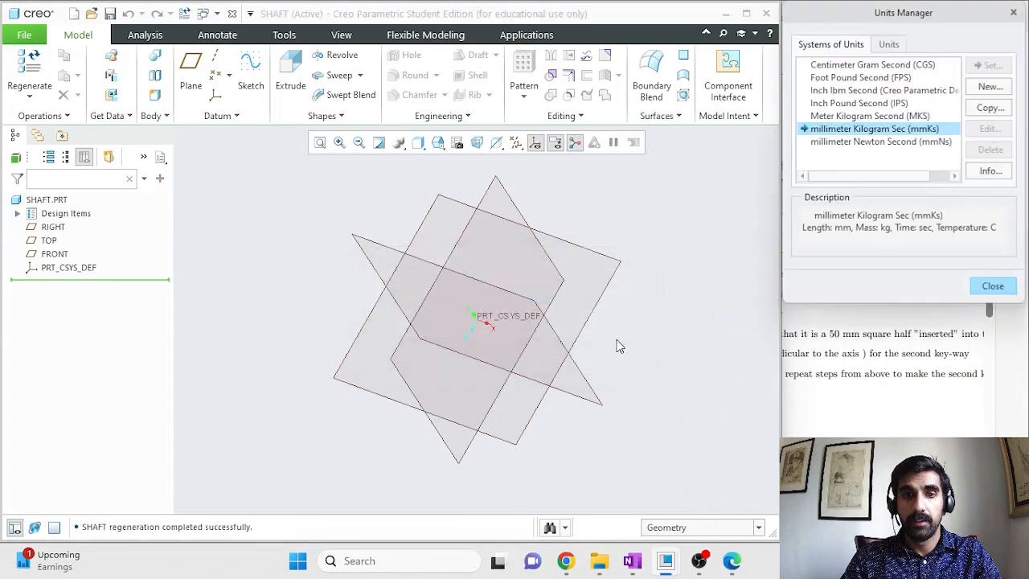
pyautogui.click(993, 286)
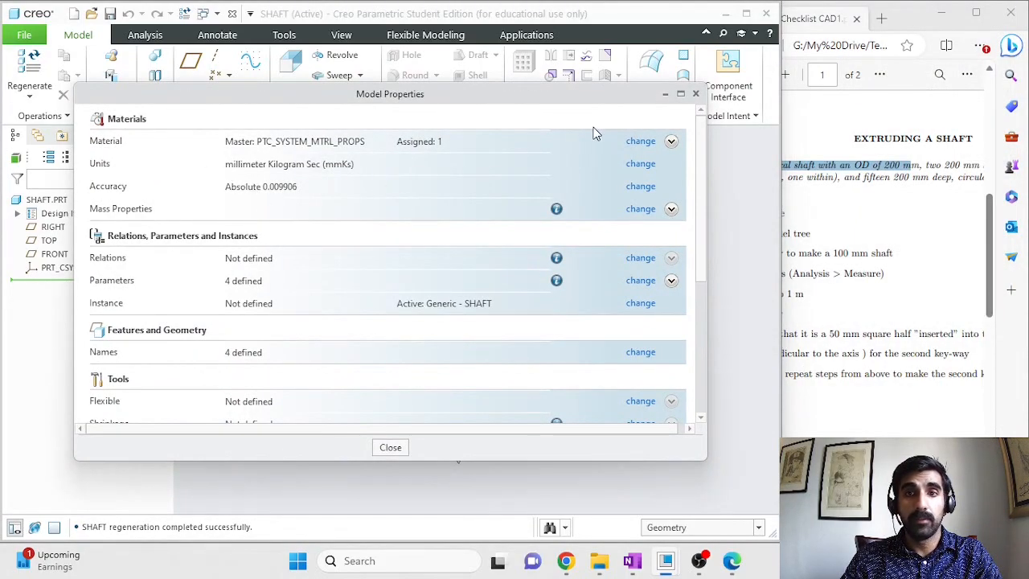
pyautogui.click(695, 94)
# Step: Start an Extrude feature with its sketch on the FRONT datum plane
pyautogui.click(813, 219)
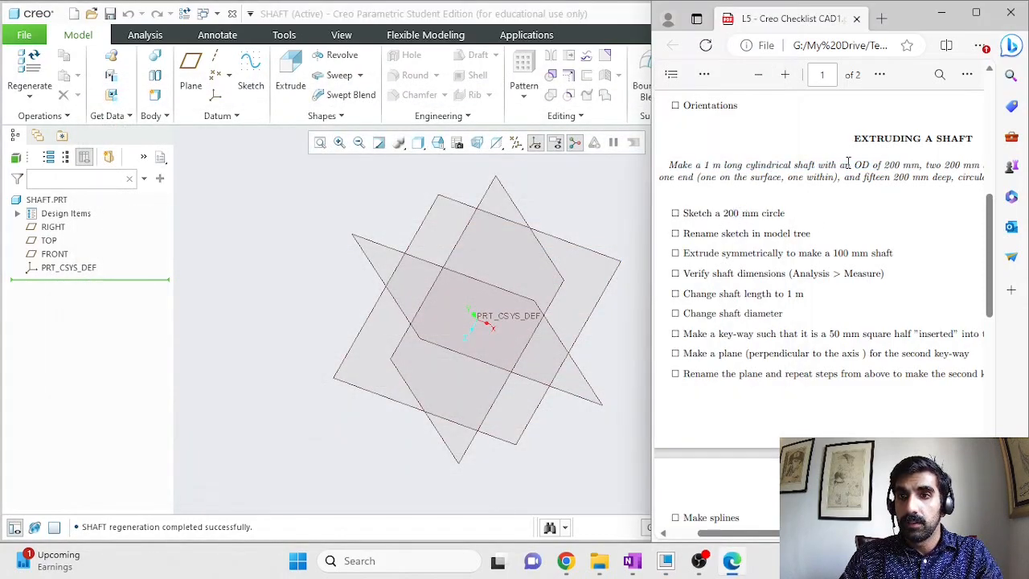
pyautogui.click(566, 206)
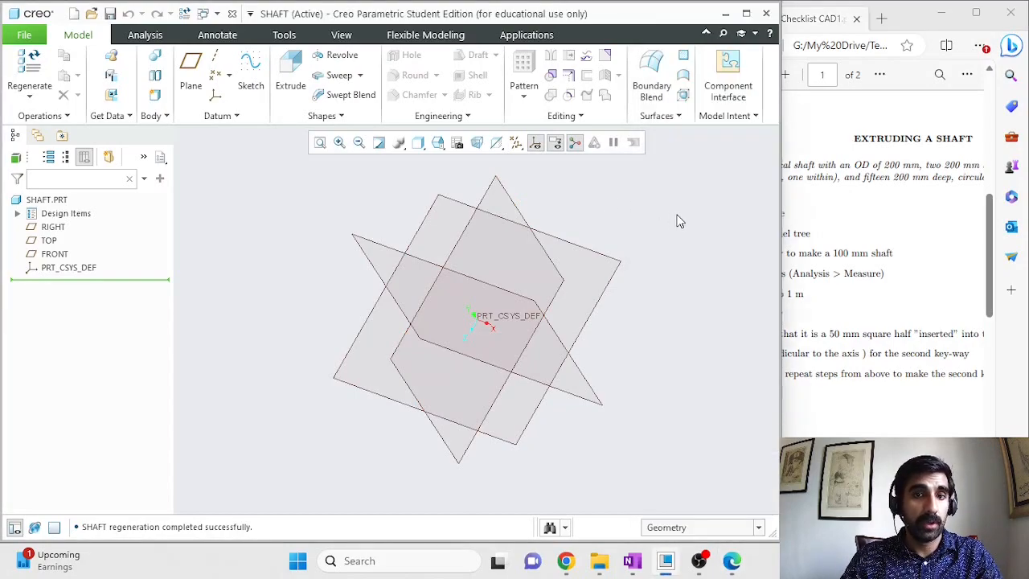
pyautogui.moveTo(668, 218); pyautogui.dragTo(608, 249, button='middle')
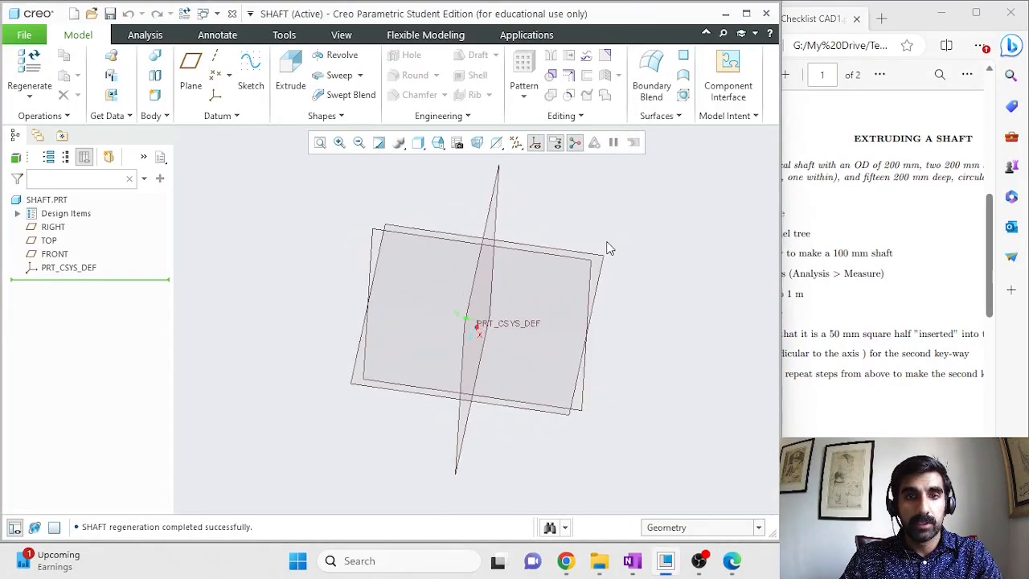
pyautogui.scroll(2, 609, 249)
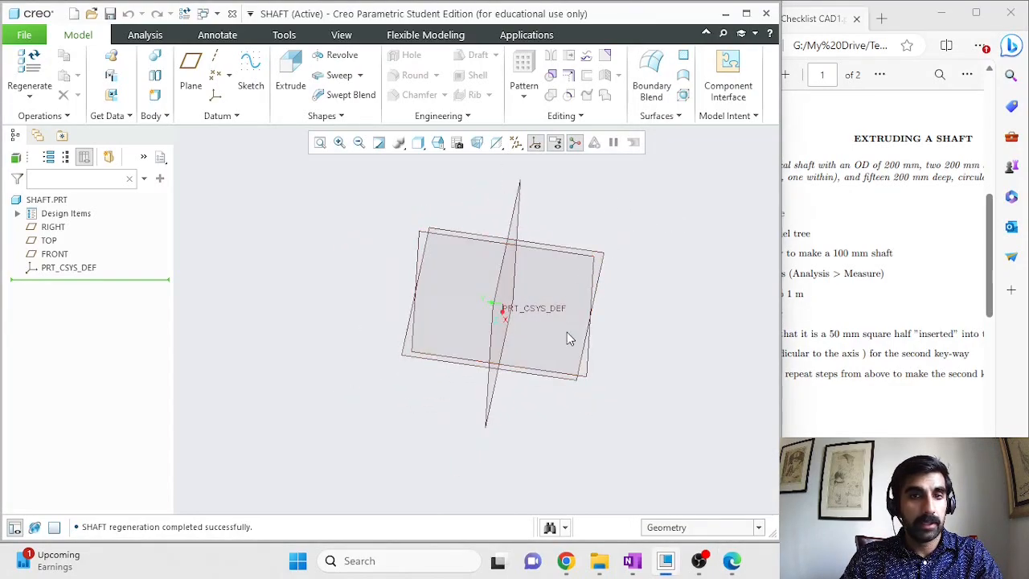
pyautogui.click(574, 378)
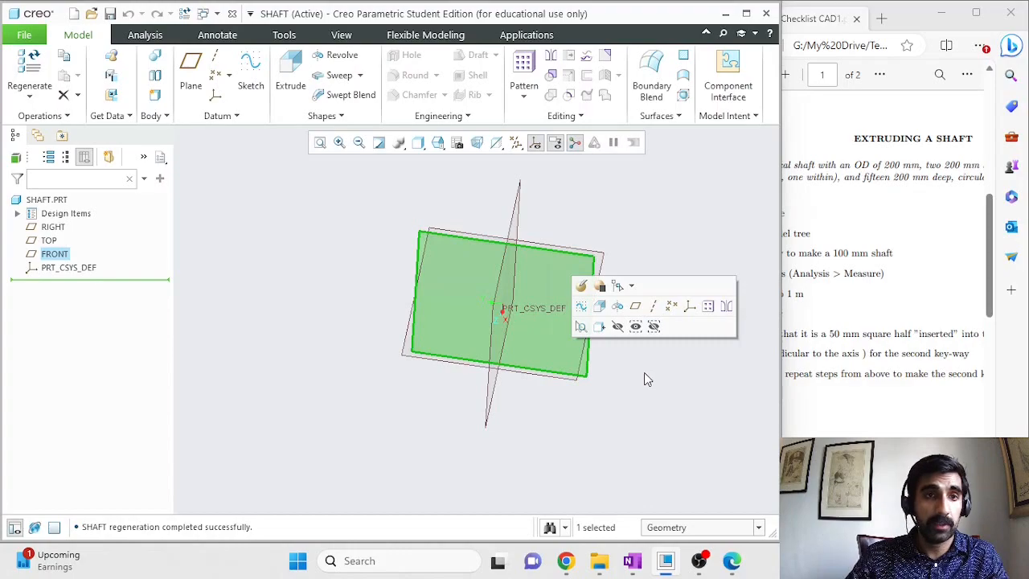
pyautogui.click(290, 76)
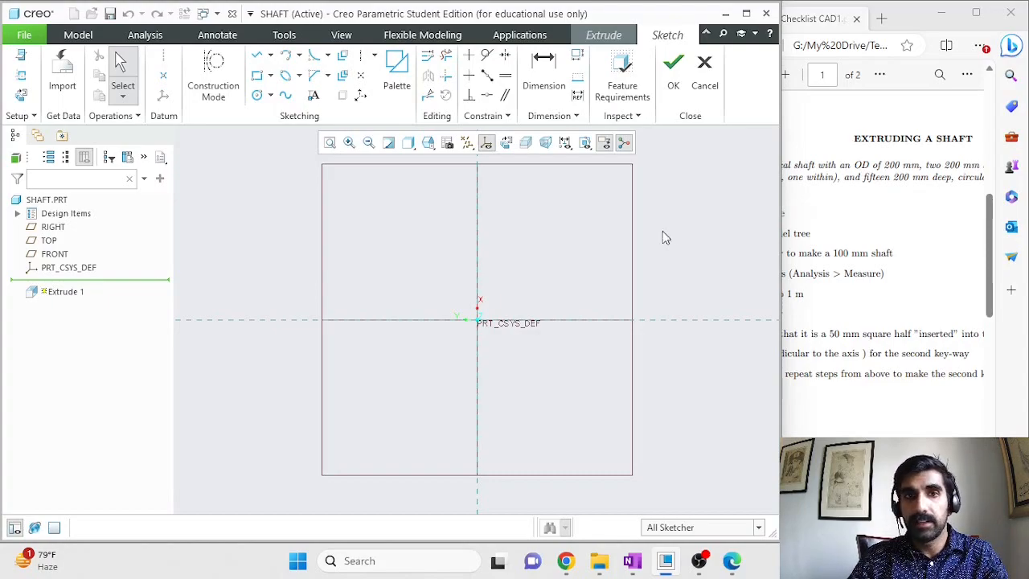
# Step: Sketch a circle about 271 mm in diameter centred on the origin of the sketch references
pyautogui.click(258, 95)
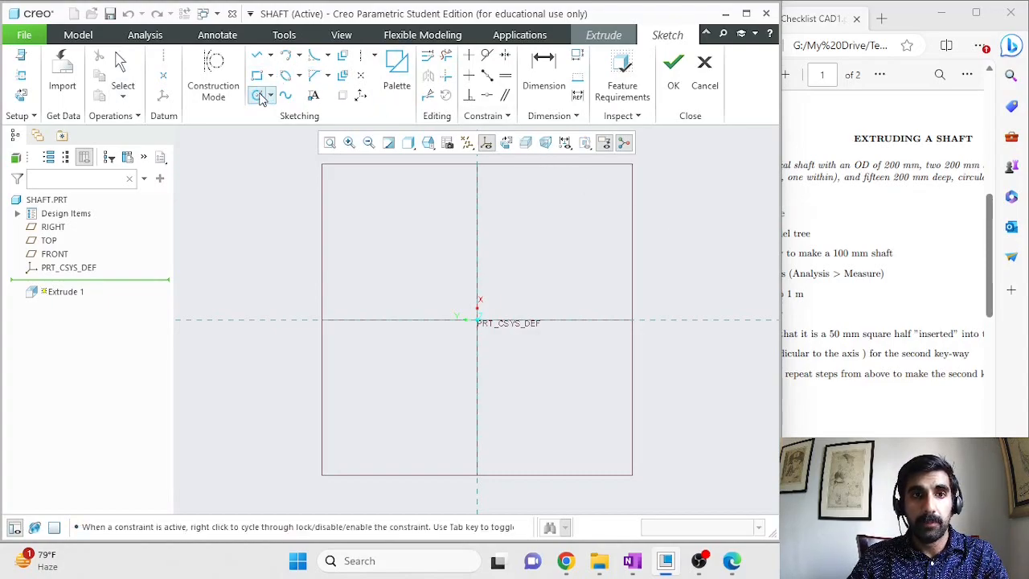
pyautogui.click(477, 320)
pyautogui.click(537, 379)
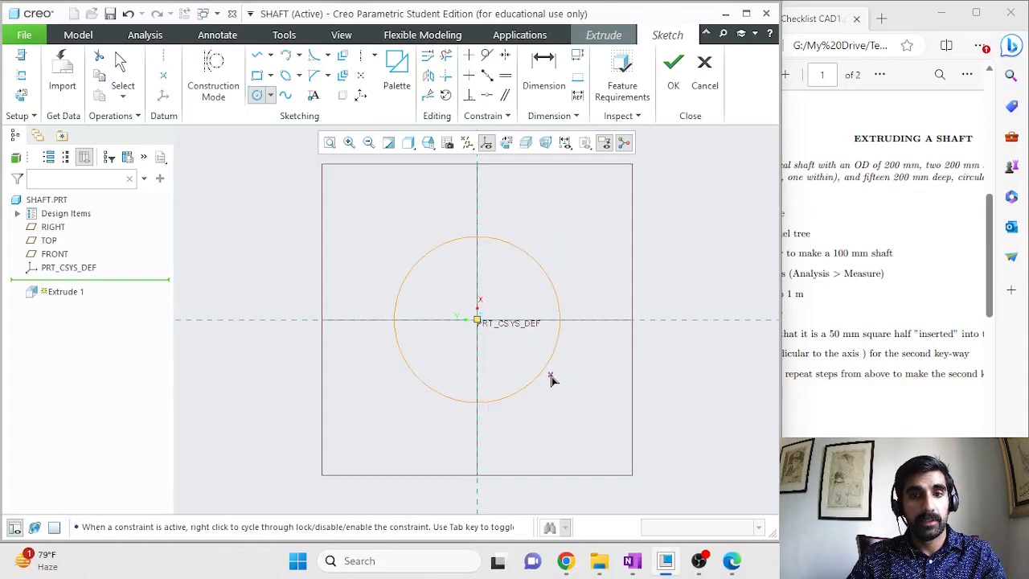
pyautogui.middleClick(583, 231)
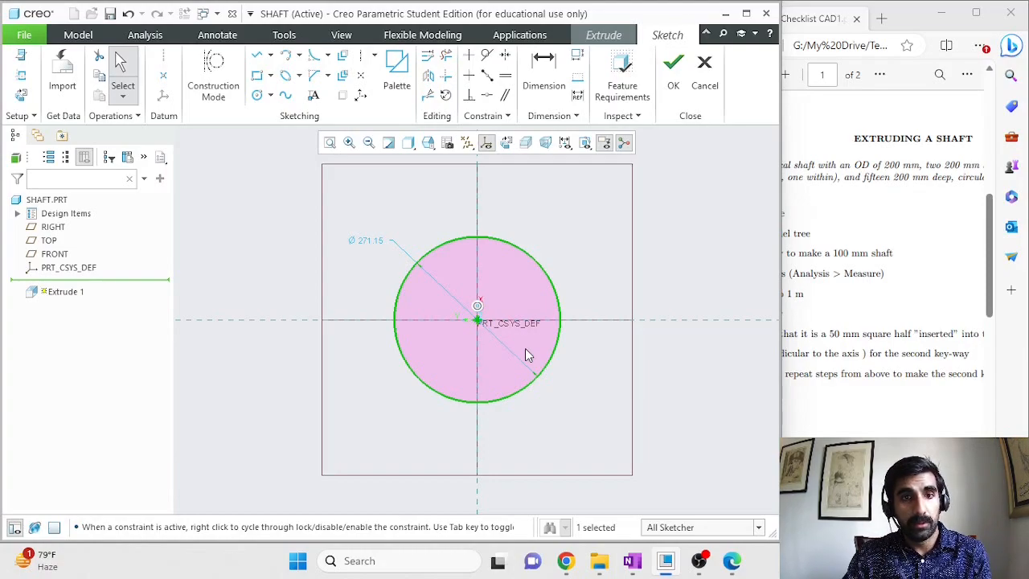
# Step: Set the circle's diameter to 200 mm and finish the extrude sketch
pyautogui.doubleClick(365, 241)
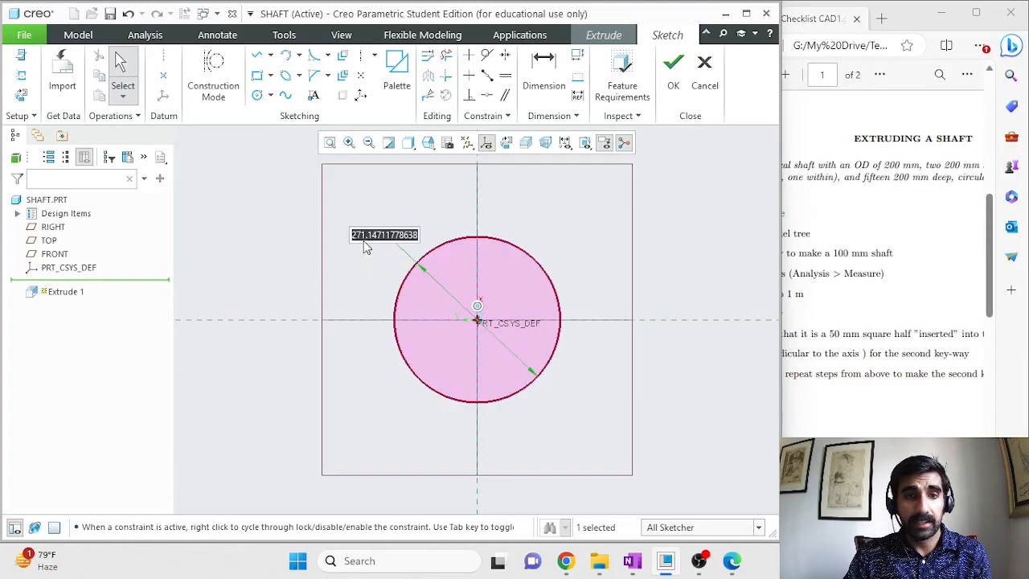
pyautogui.write('200')
pyautogui.press('Return')
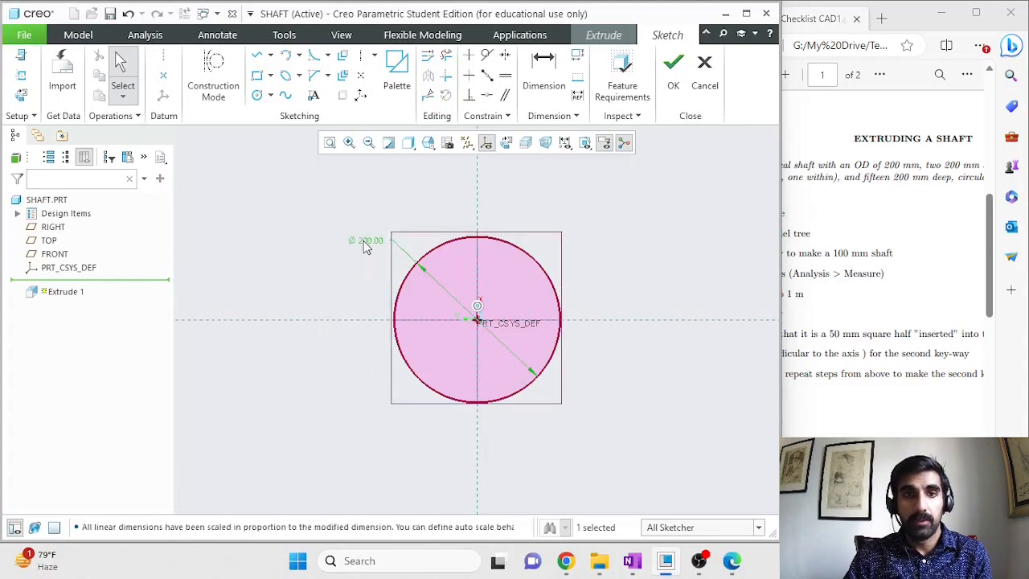
pyautogui.click(673, 69)
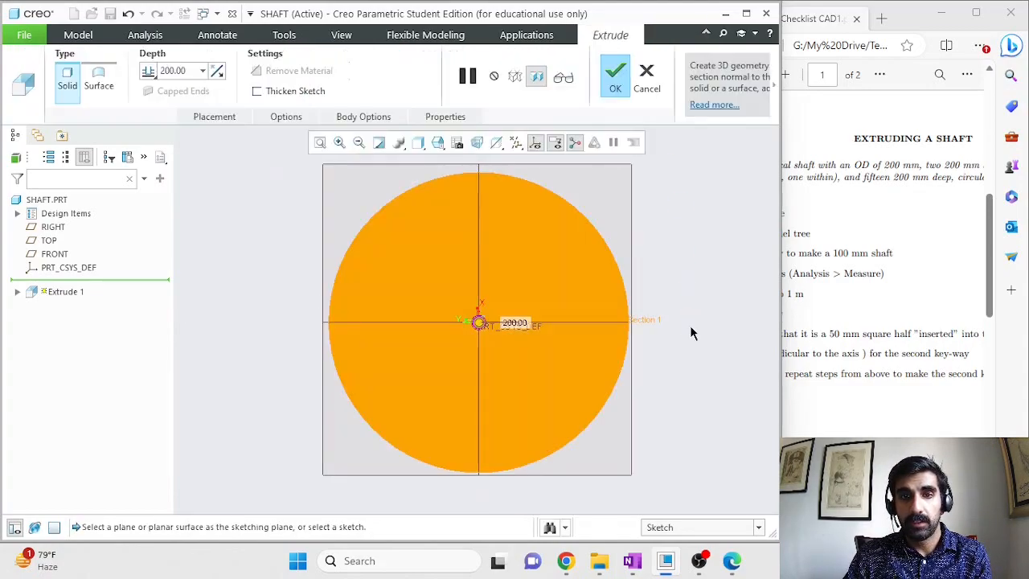
# Step: Set the extrusion depth of the shaft to 1000 mm
pyautogui.moveTo(697, 325); pyautogui.dragTo(574, 328, button='middle')
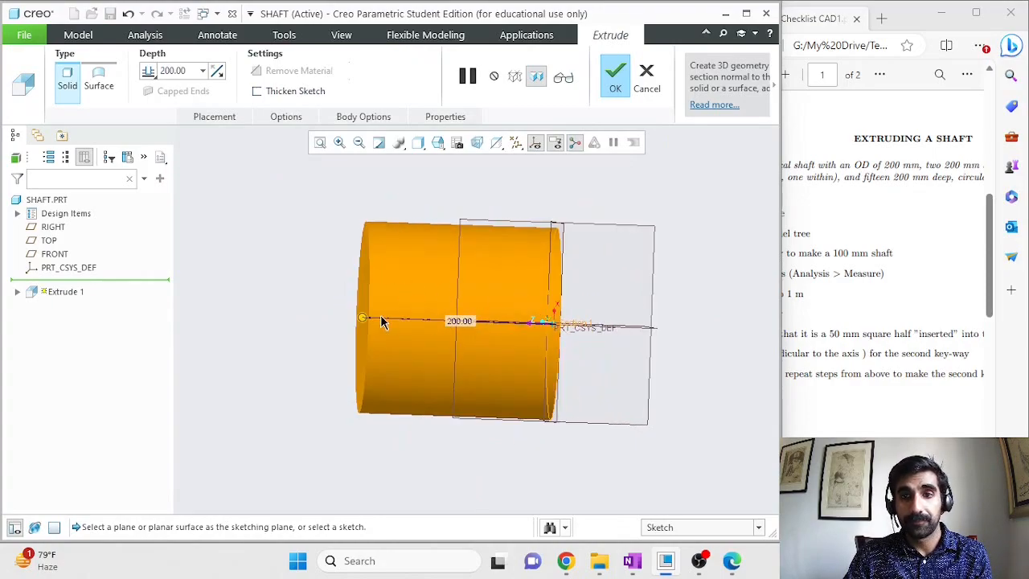
pyautogui.scroll(-1, 675, 310)
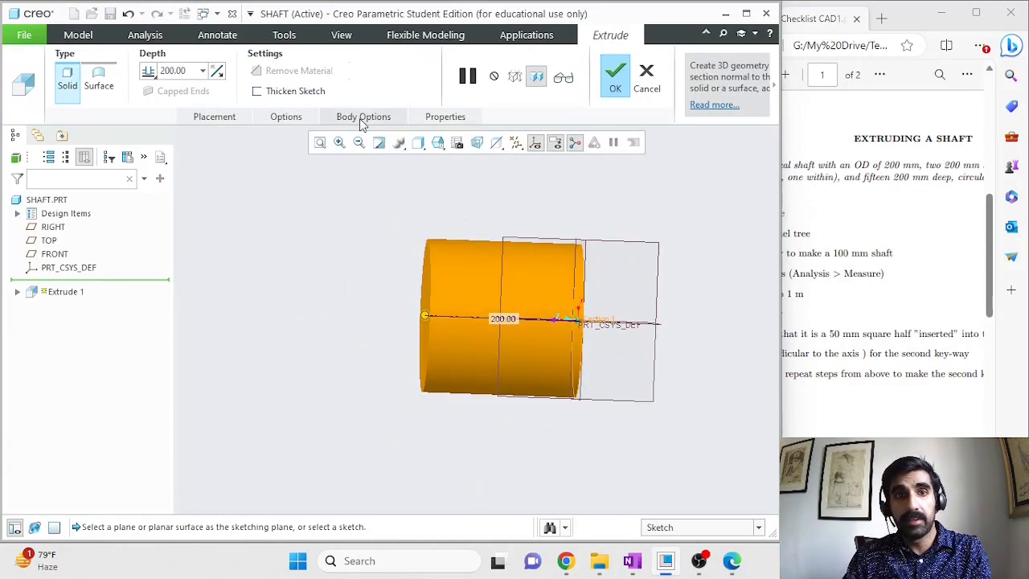
pyautogui.doubleClick(190, 70)
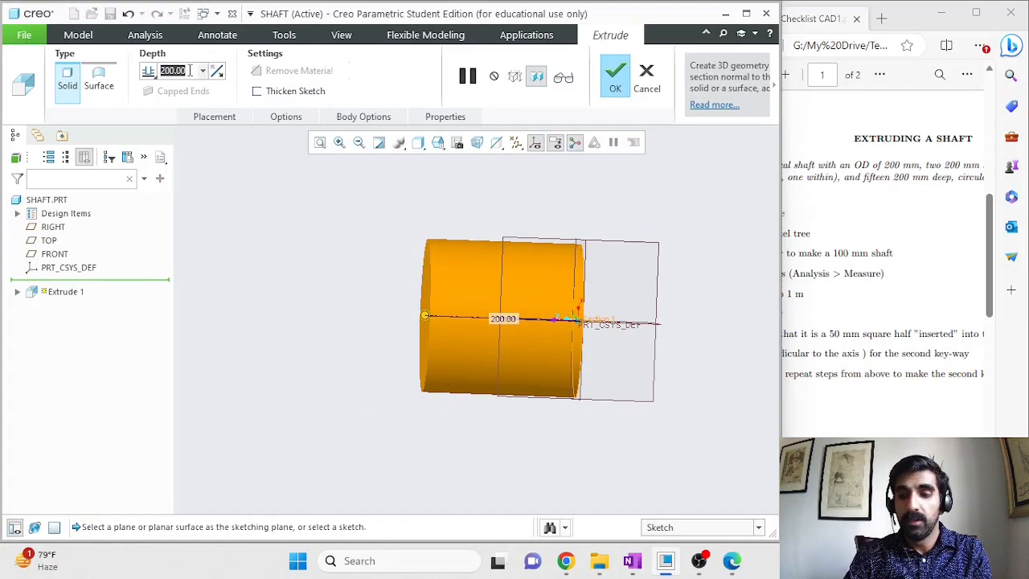
pyautogui.write('1000')
pyautogui.press('Return')
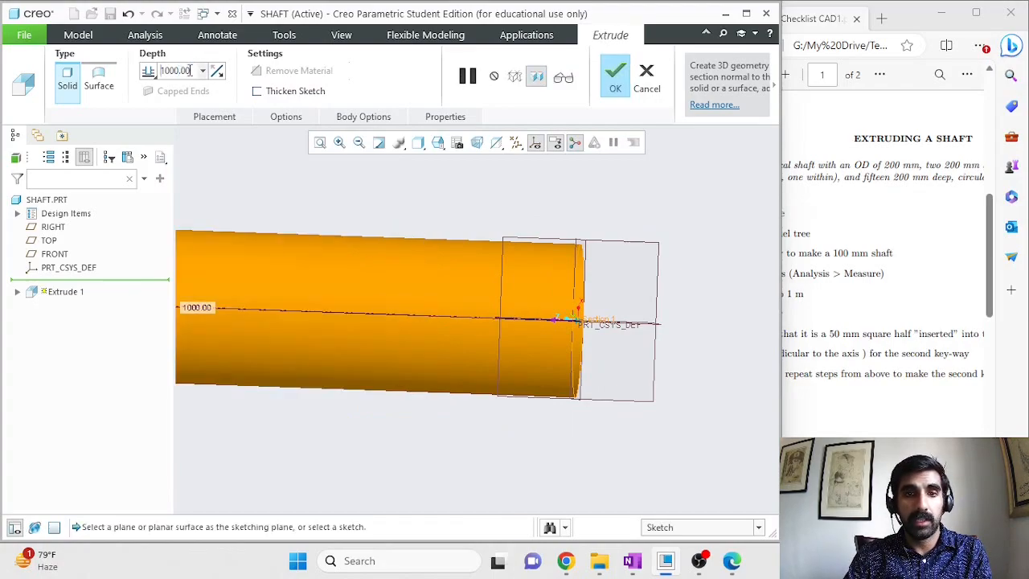
pyautogui.scroll(3, 429, 284)
pyautogui.scroll(2, 429, 284)
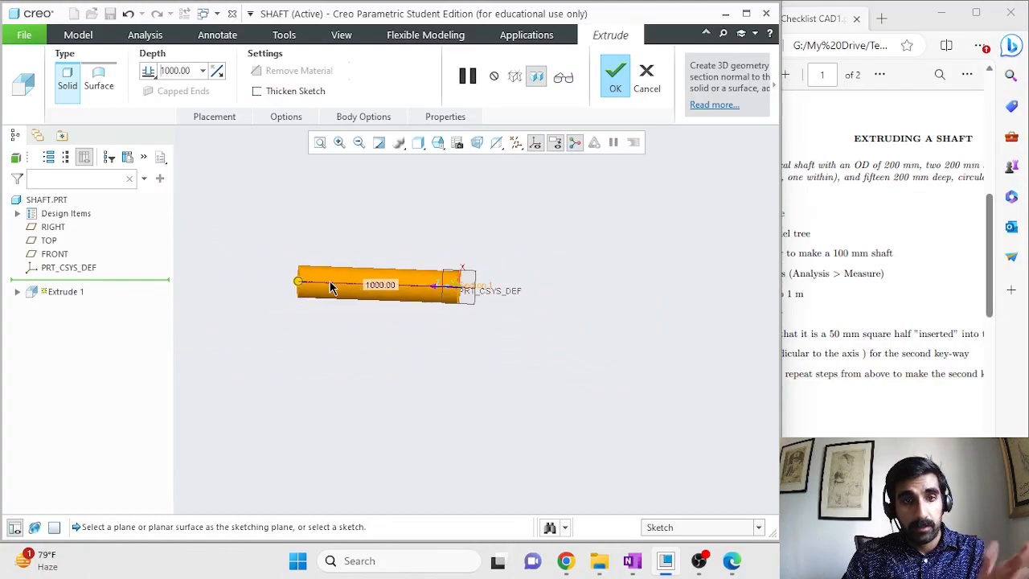
# Step: Set the shaft extrusion's depth option to Symmetric about the sketch plane
pyautogui.scroll(-3, 231, 237)
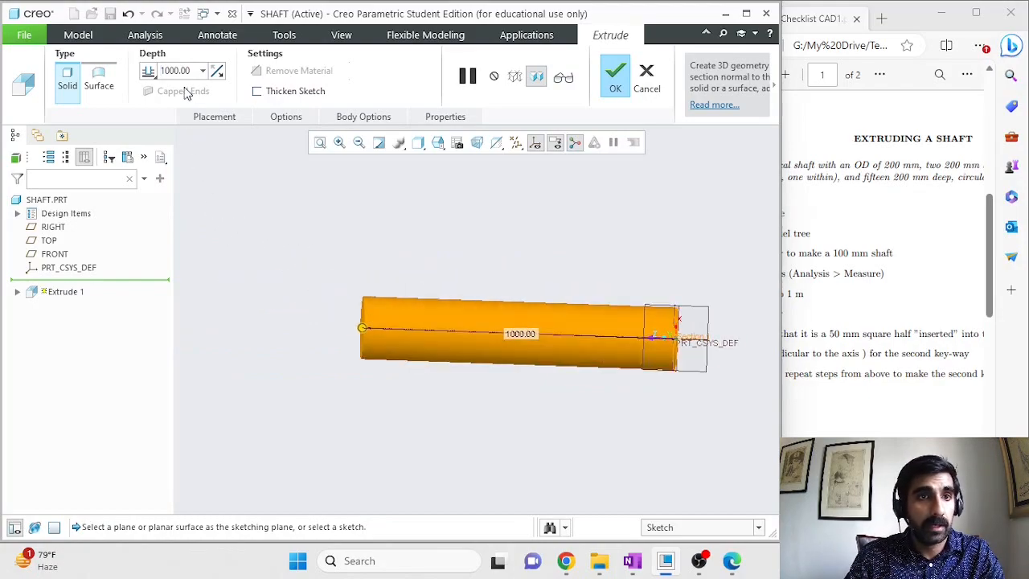
pyautogui.click(150, 73)
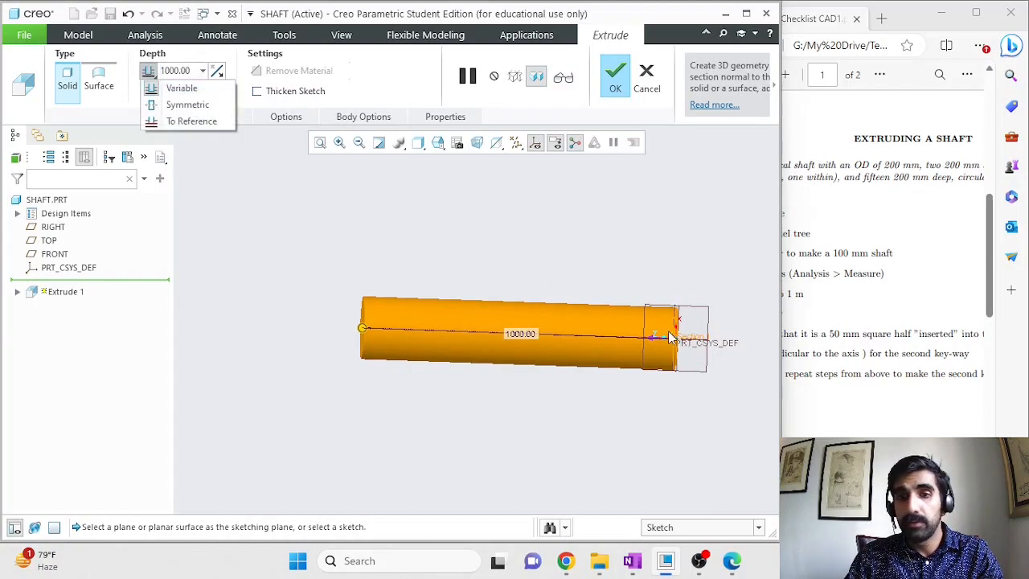
pyautogui.click(165, 108)
pyautogui.scroll(-3, 469, 246)
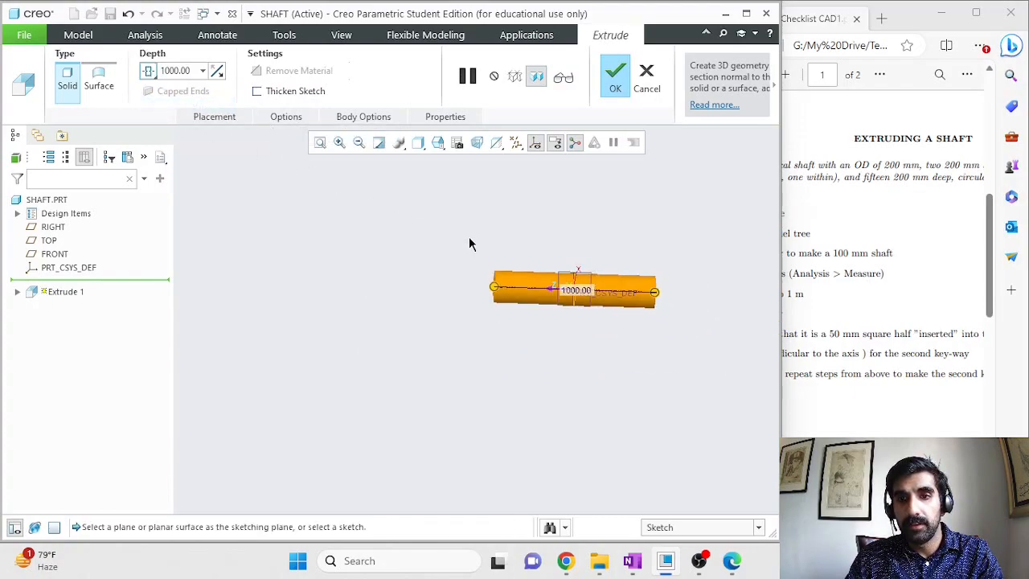
# Step: Complete the symmetric 1000 mm extrusion of the shaft
pyautogui.scroll(3, 655, 264)
pyautogui.scroll(1, 656, 263)
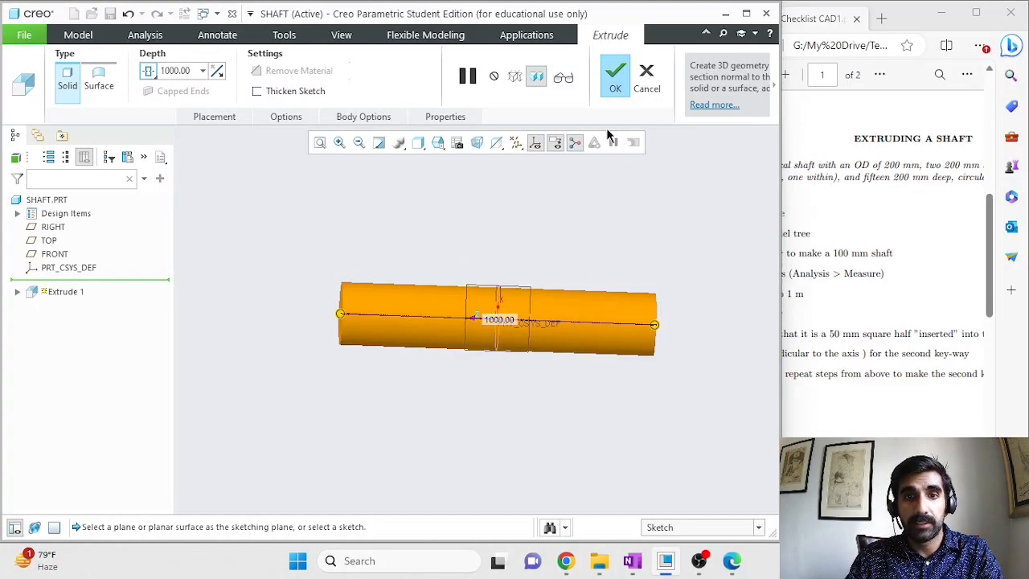
pyautogui.scroll(-1, 541, 225)
pyautogui.moveTo(541, 225); pyautogui.dragTo(579, 230, button='middle')
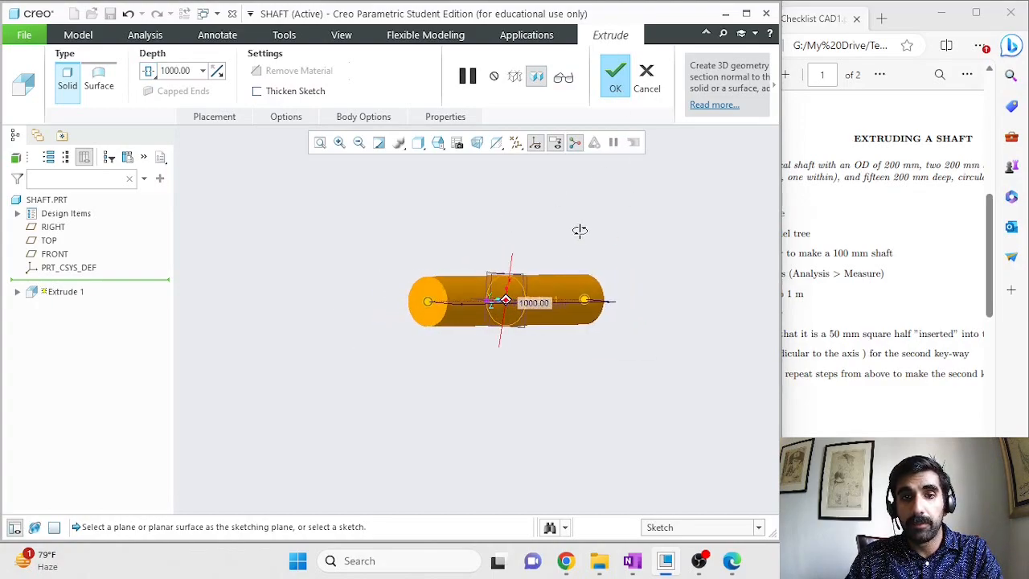
pyautogui.click(618, 74)
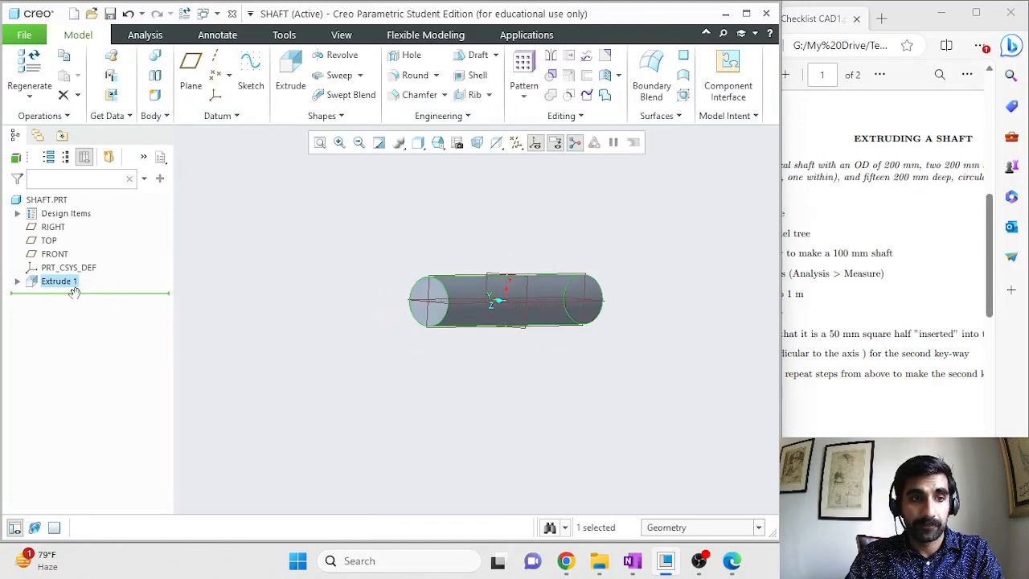
# Step: Rename the shaft's extrude feature in the model tree as BASESHAFT
pyautogui.doubleClick(57, 281)
pyautogui.click(63, 281)
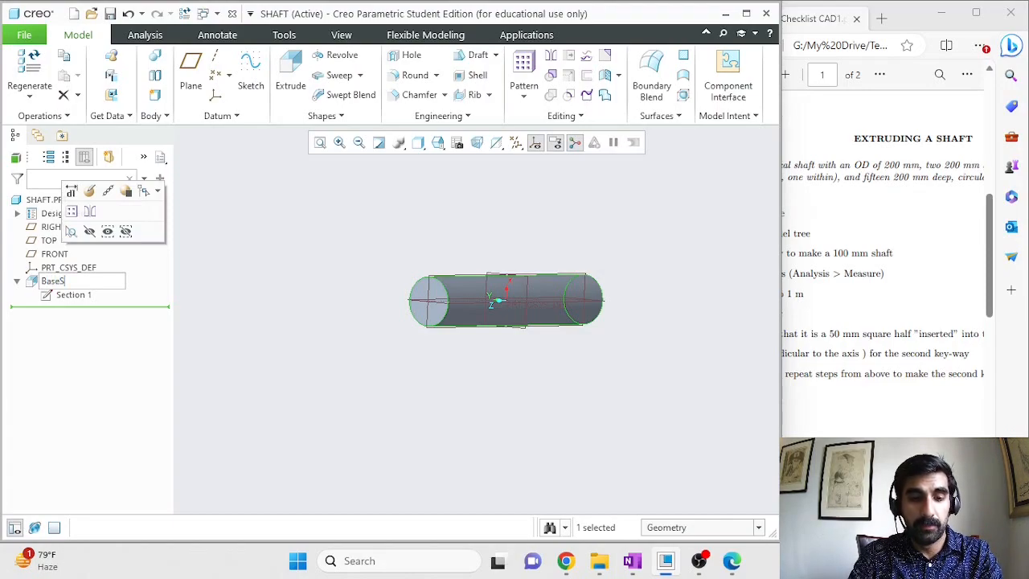
pyautogui.click(294, 294)
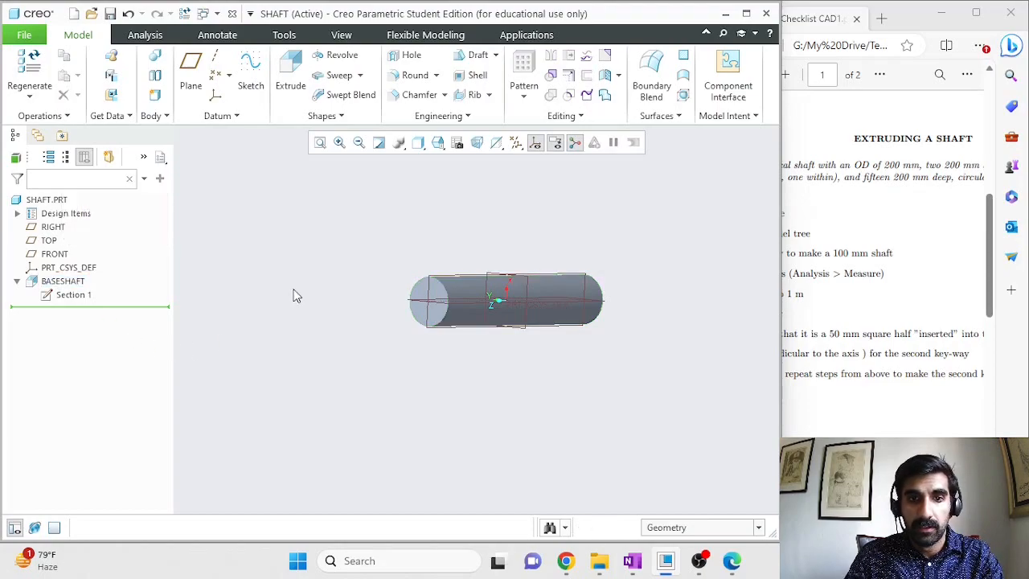
# Step: Change the model's display style to Shading With Edges
pyautogui.moveTo(306, 297); pyautogui.dragTo(348, 284, button='middle')
pyautogui.moveTo(309, 299); pyautogui.dragTo(321, 294, button='middle')
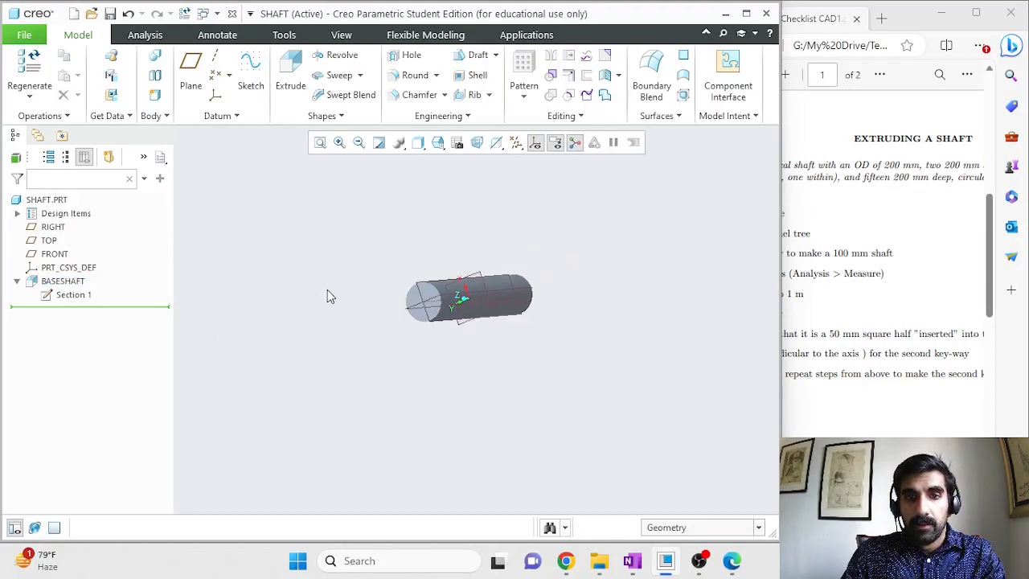
pyautogui.click(418, 142)
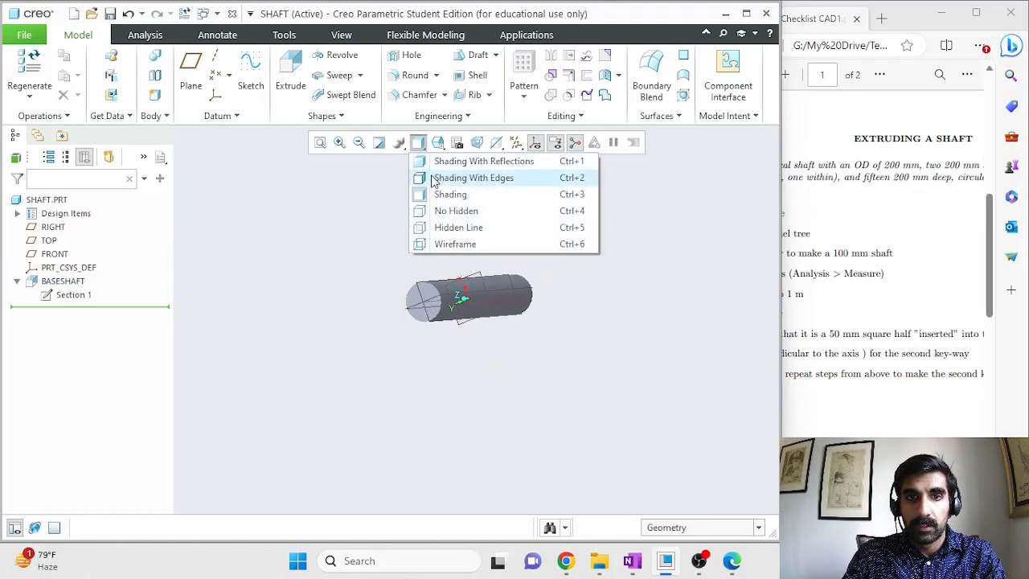
pyautogui.click(605, 275)
pyautogui.scroll(-5, 505, 269)
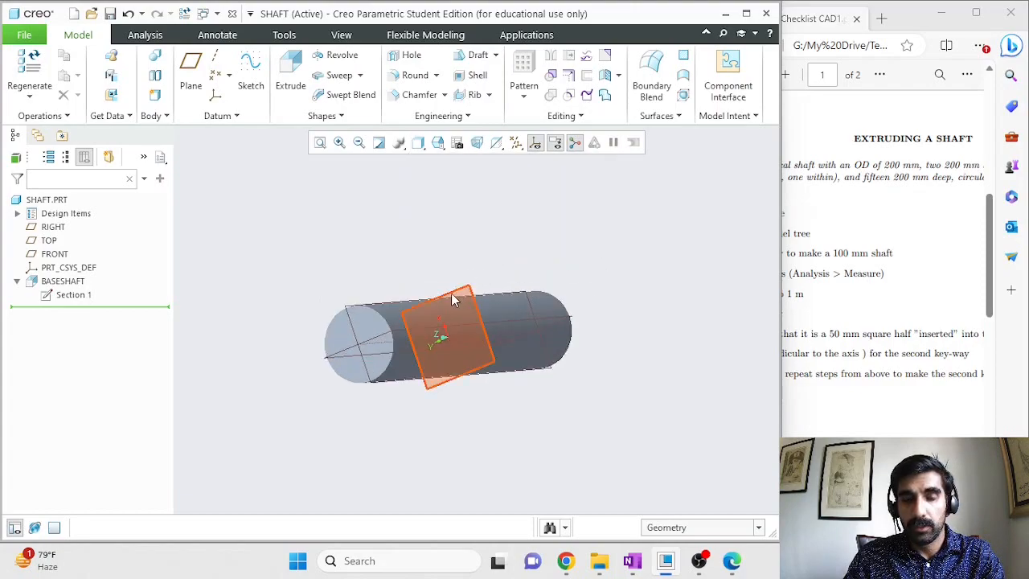
pyautogui.moveTo(302, 419)
pyautogui.mouseDown(button='middle')
pyautogui.moveTo(331, 406)
pyautogui.moveTo(290, 429)
pyautogui.moveTo(300, 413)
pyautogui.mouseUp(button='middle')
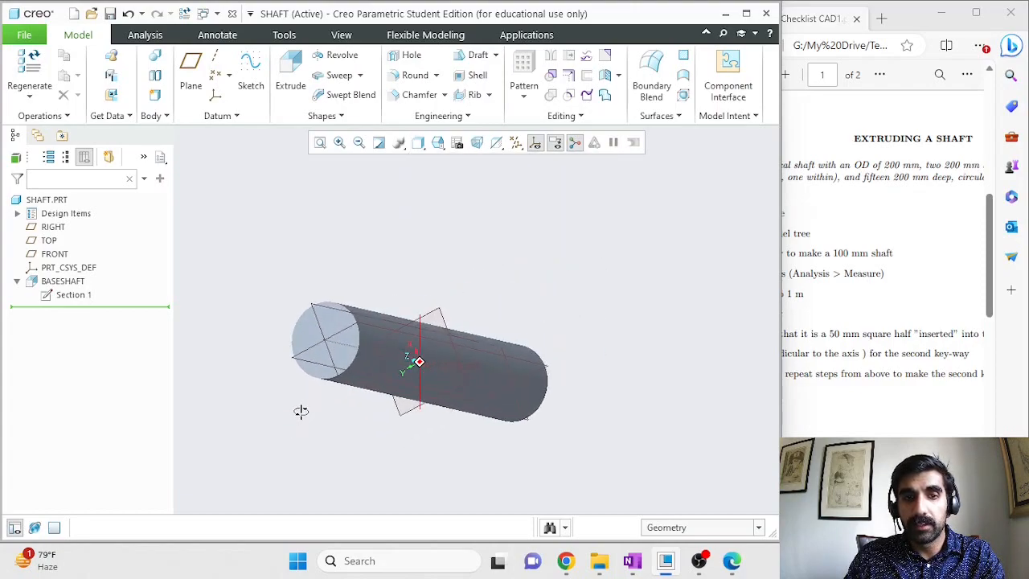
pyautogui.click(418, 143)
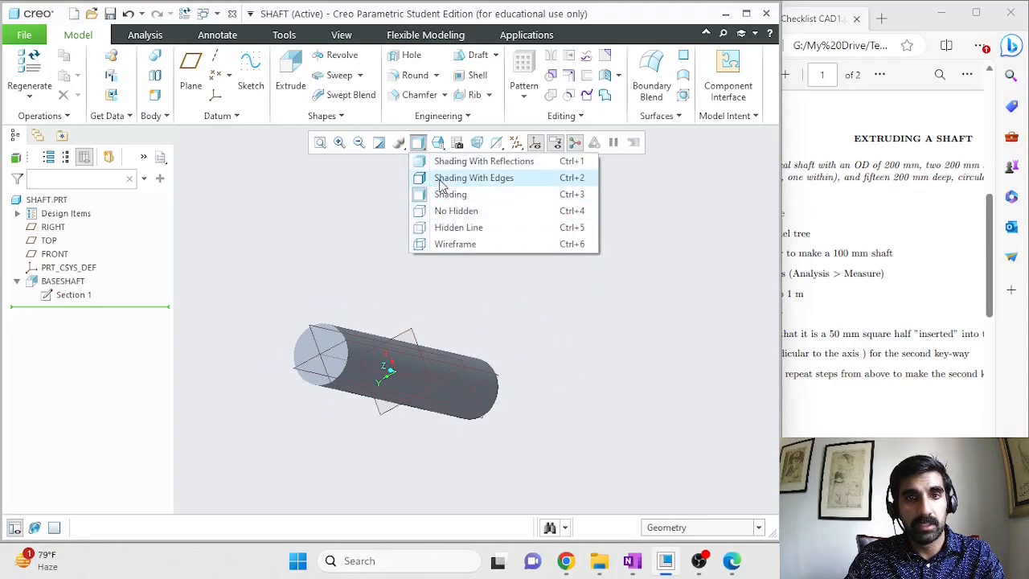
pyautogui.click(440, 181)
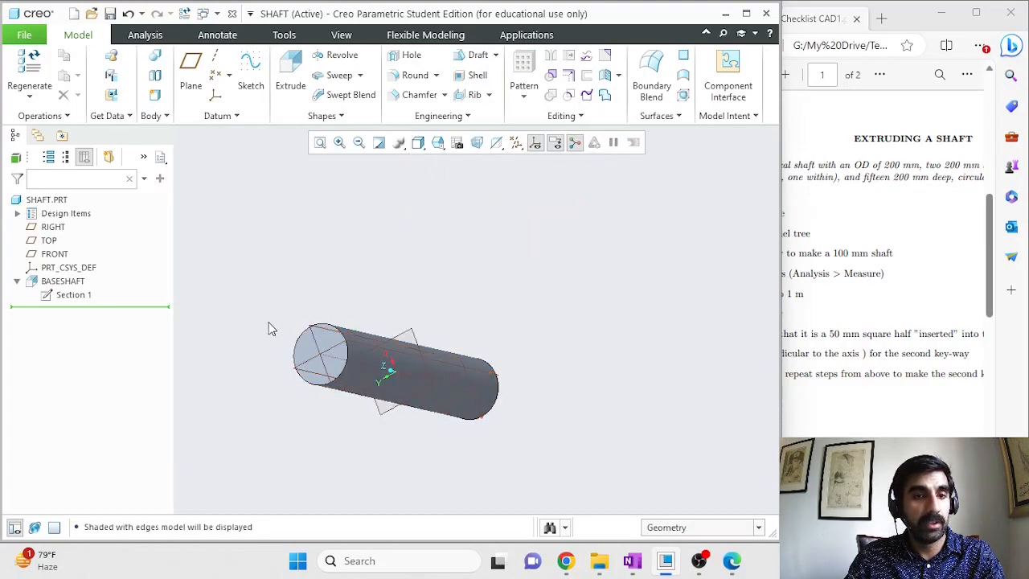
# Step: Switch to the PDF checklist and examine the shaft's key-way and spline requirements and the picture of the finished part
pyautogui.click(811, 314)
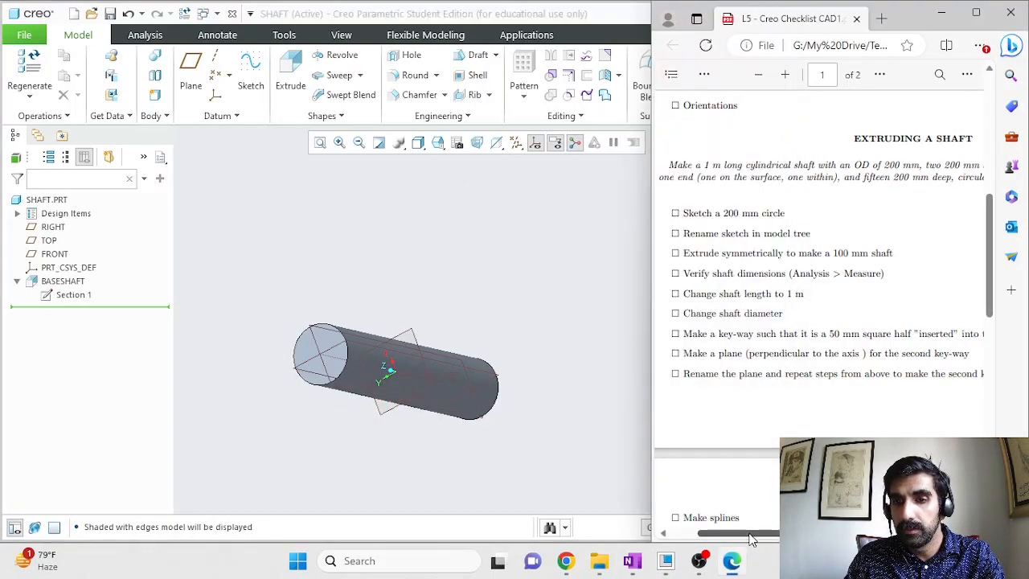
pyautogui.moveTo(651, 300); pyautogui.dragTo(511, 281)
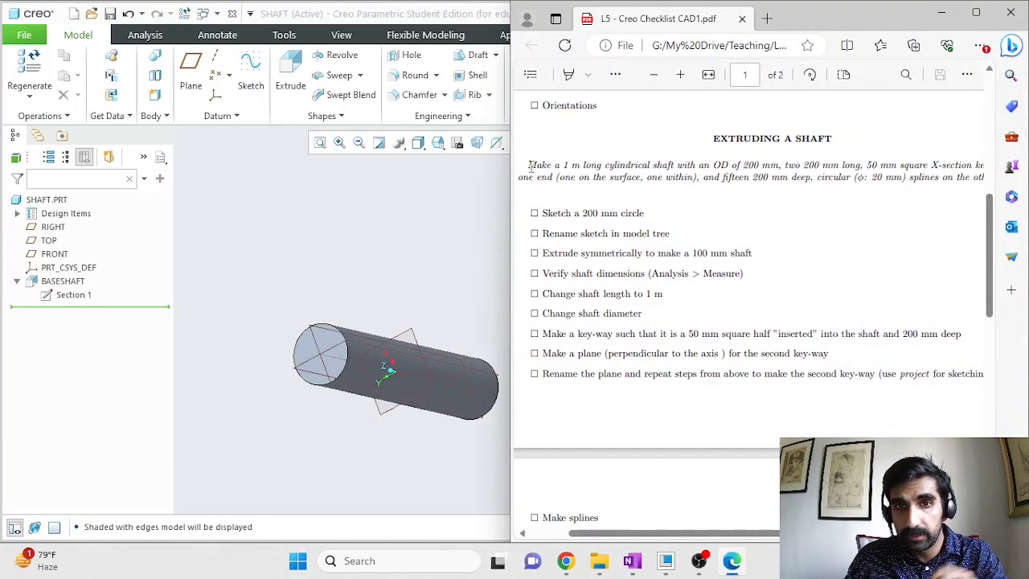
pyautogui.moveTo(529, 166); pyautogui.dragTo(778, 164)
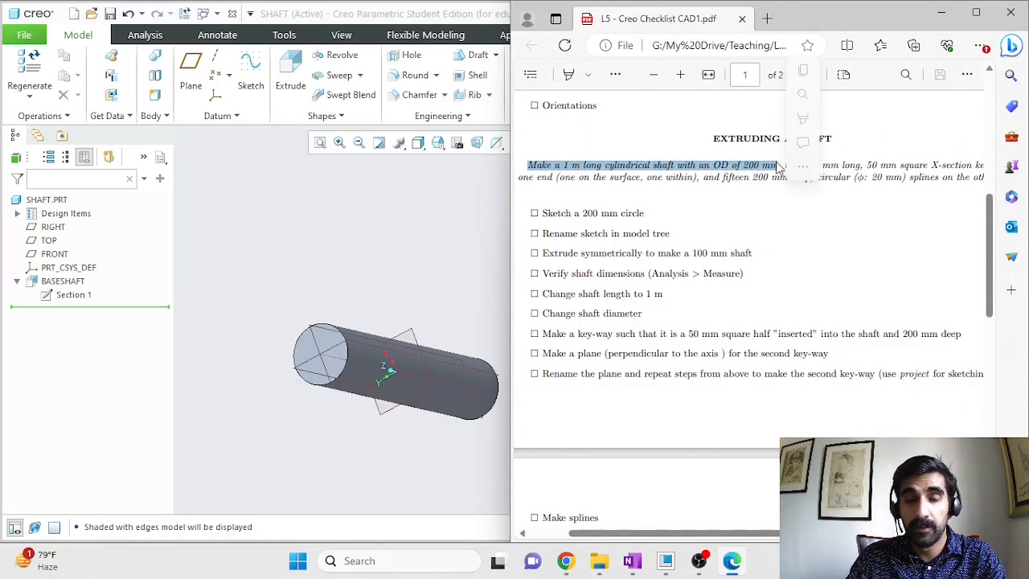
pyautogui.click(787, 164)
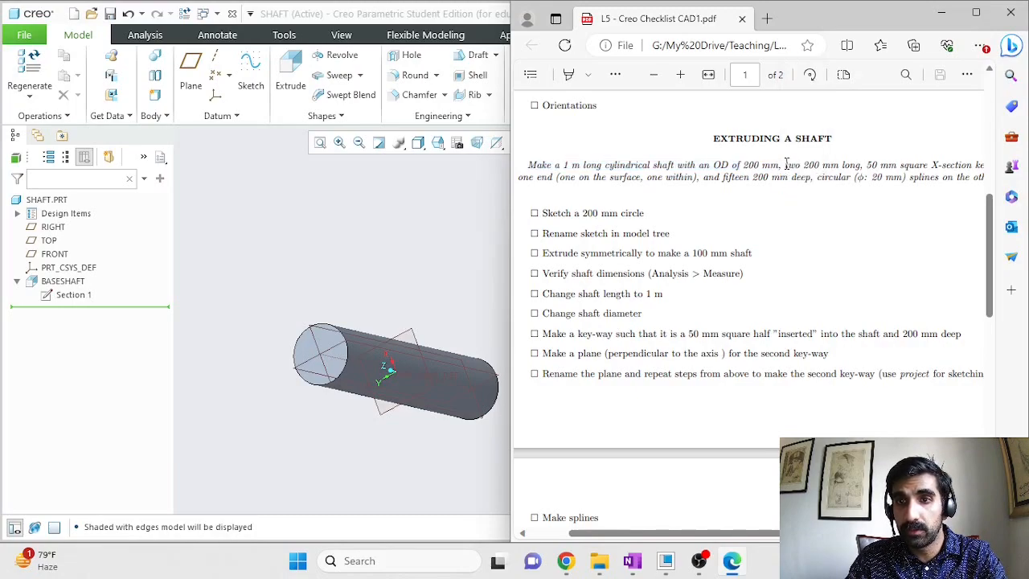
pyautogui.hscroll(2, 733, 178)
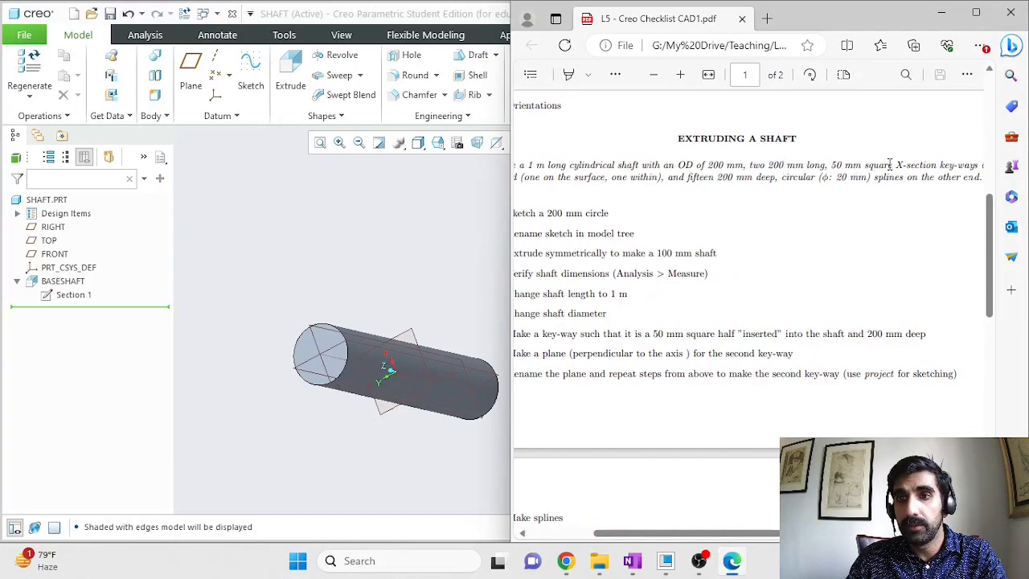
pyautogui.moveTo(852, 533); pyautogui.dragTo(825, 533)
pyautogui.scroll(-6, 722, 340)
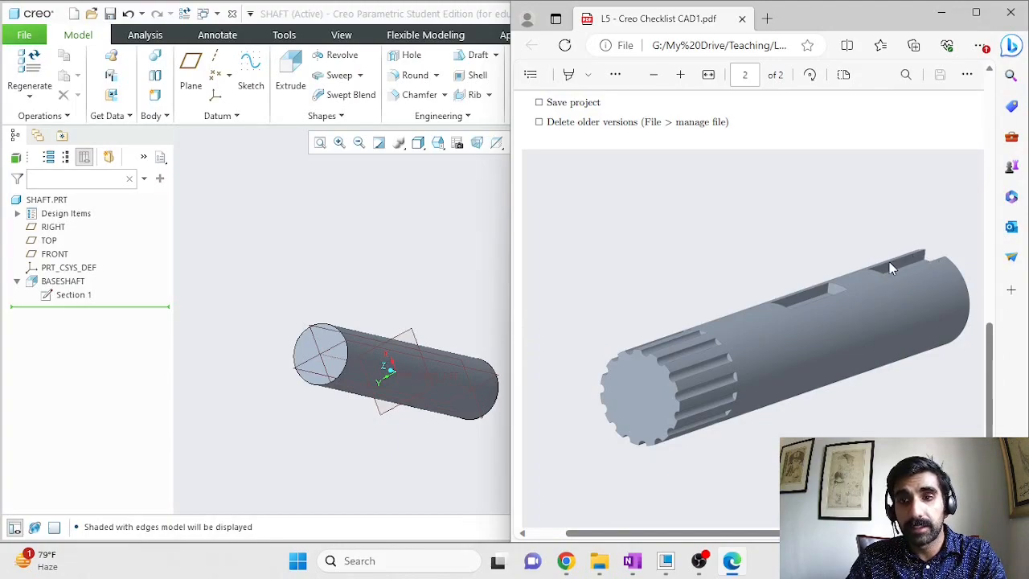
pyautogui.scroll(10, 904, 276)
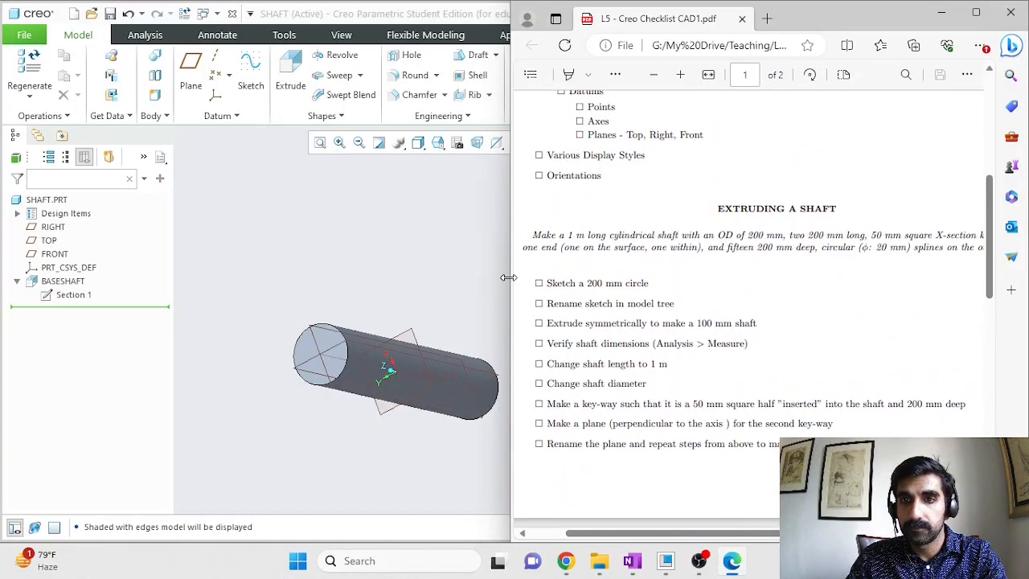
pyautogui.moveTo(509, 276); pyautogui.dragTo(777, 269)
# Step: Switch back to Creo Parametric and start an extrude sketch on the shaft's circular end face
pyautogui.moveTo(501, 333); pyautogui.dragTo(449, 382, button='middle')
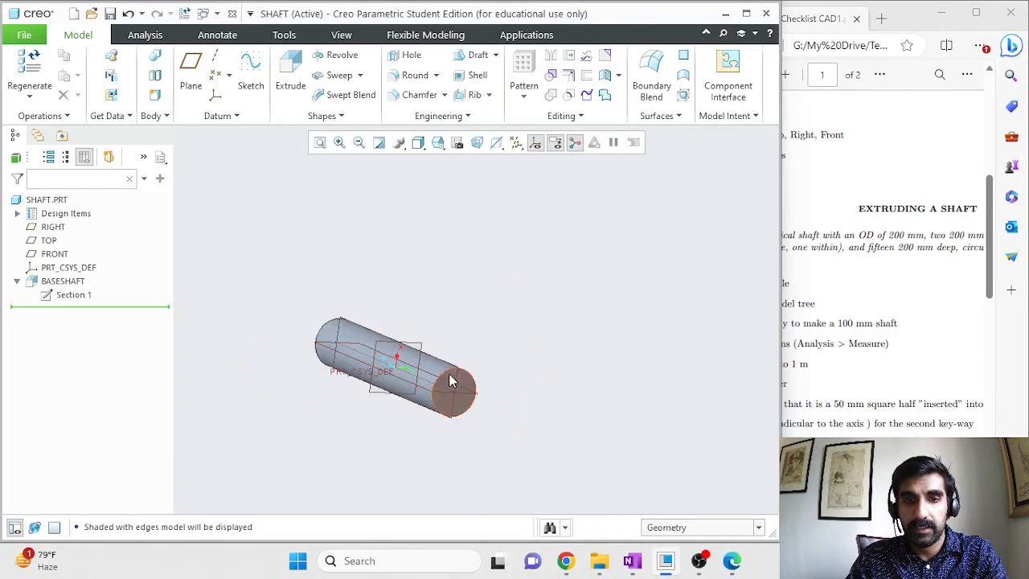
pyautogui.click(449, 373)
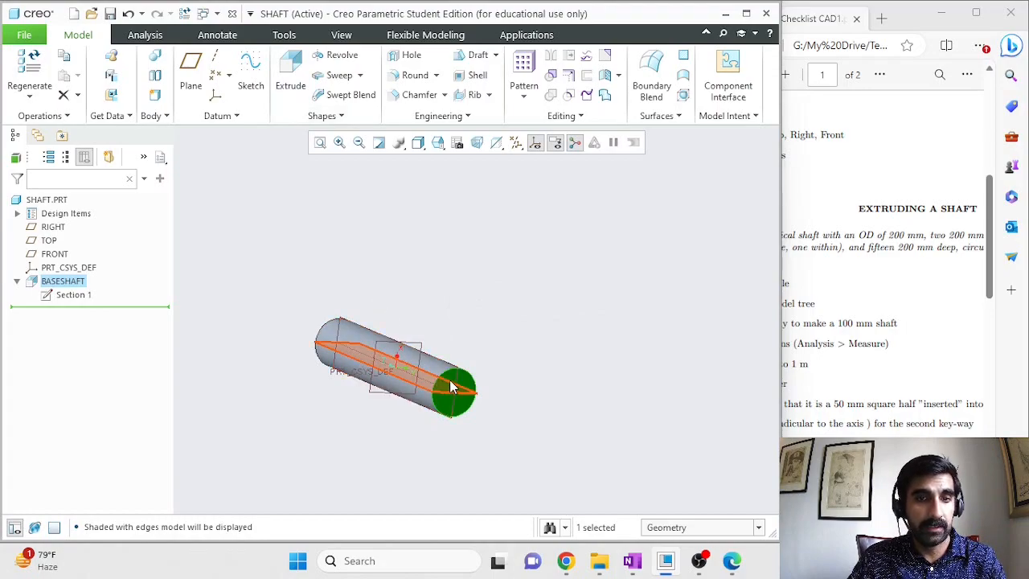
pyautogui.click(290, 81)
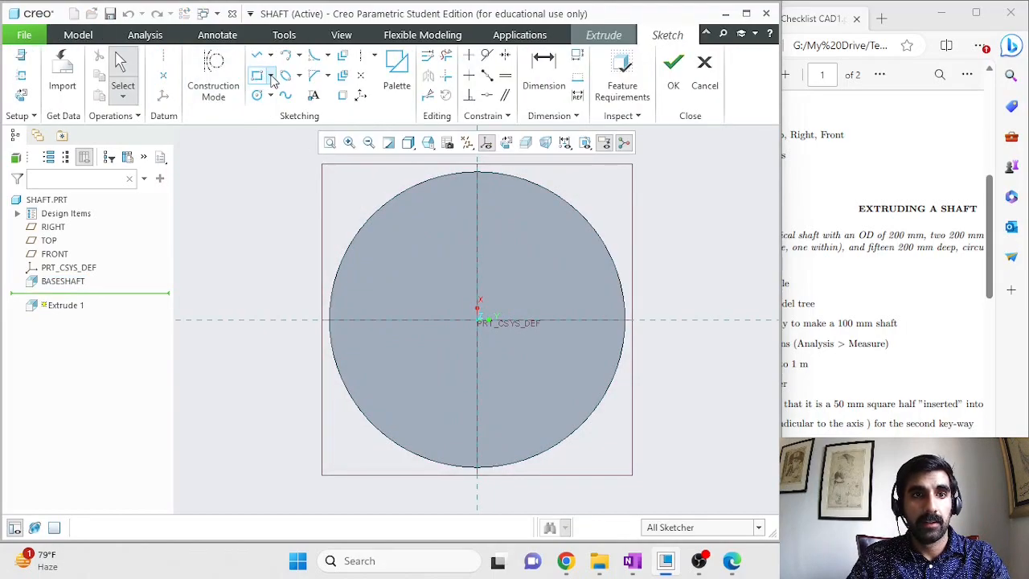
# Step: Sketch a corner rectangle about 37 mm wide and 33 mm high across the upper edge of the shaft's circle, straddling the vertical centreline
pyautogui.click(270, 75)
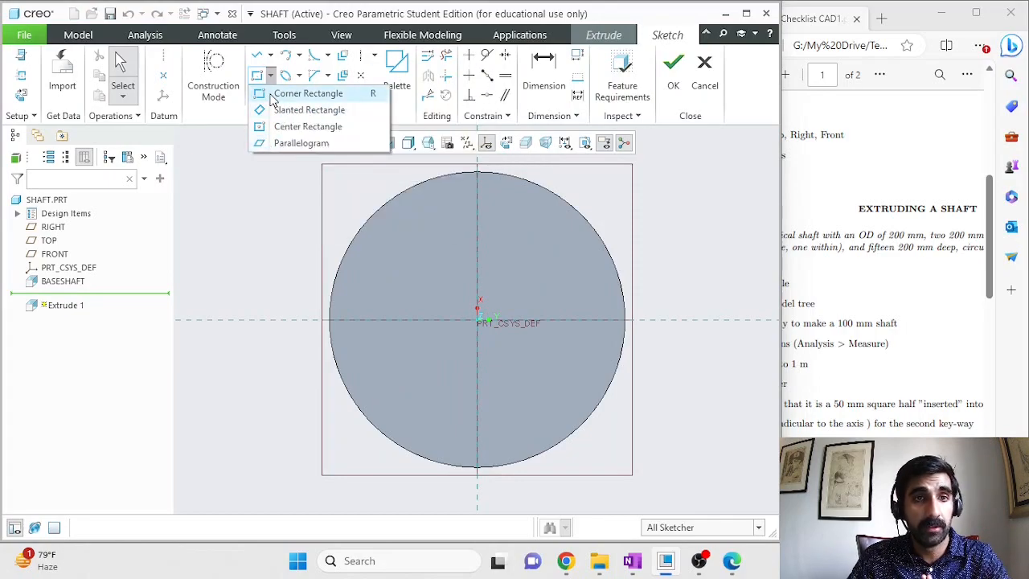
pyautogui.click(324, 98)
pyautogui.scroll(3, 473, 193)
pyautogui.scroll(-3, 473, 167)
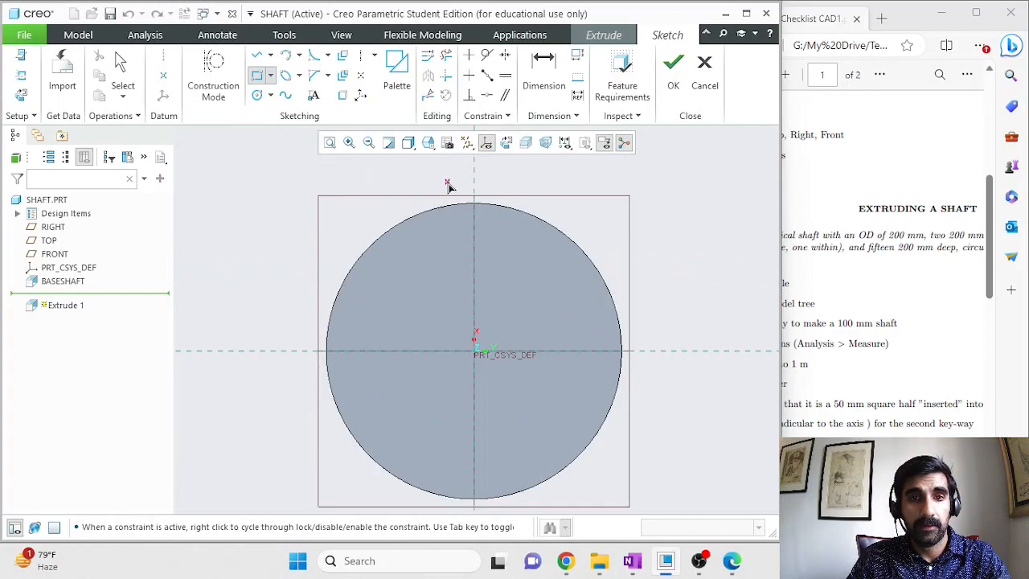
pyautogui.click(447, 182)
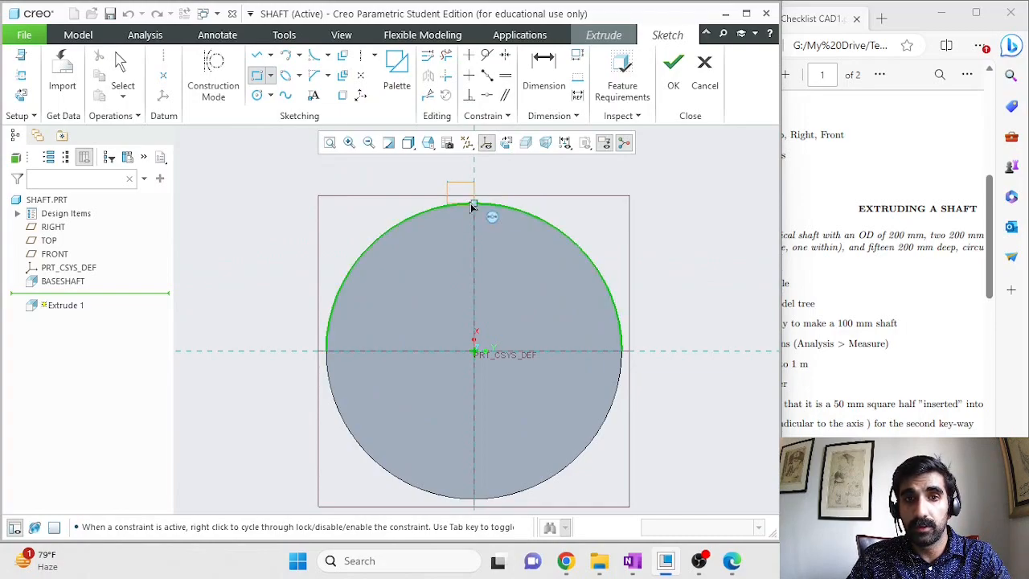
pyautogui.click(503, 232)
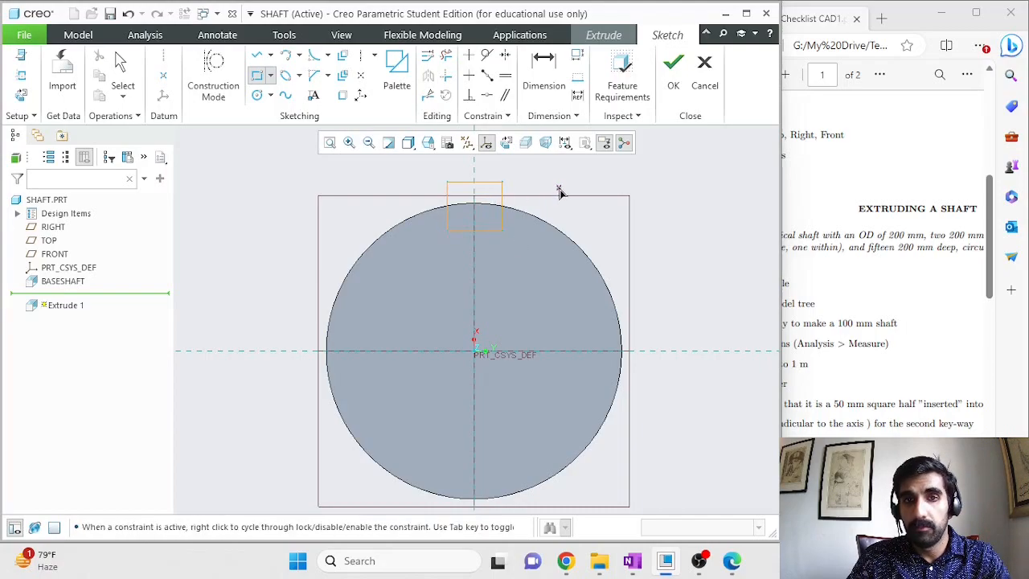
pyautogui.middleClick(679, 210)
# Step: Check the key-way size in the checklist and set the rectangle's height and width to 50 mm each
pyautogui.click(886, 256)
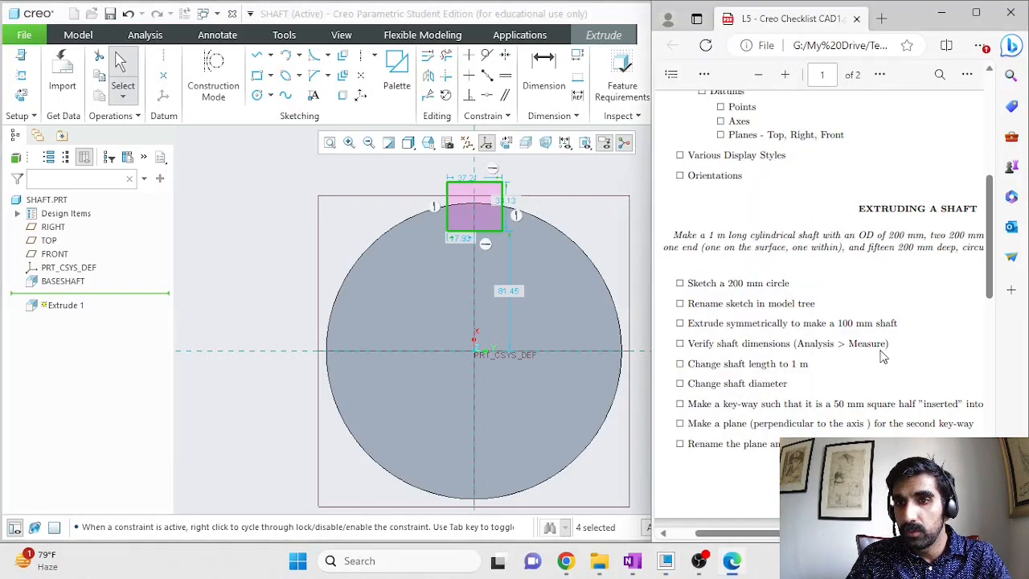
pyautogui.hscroll(4, 900, 372)
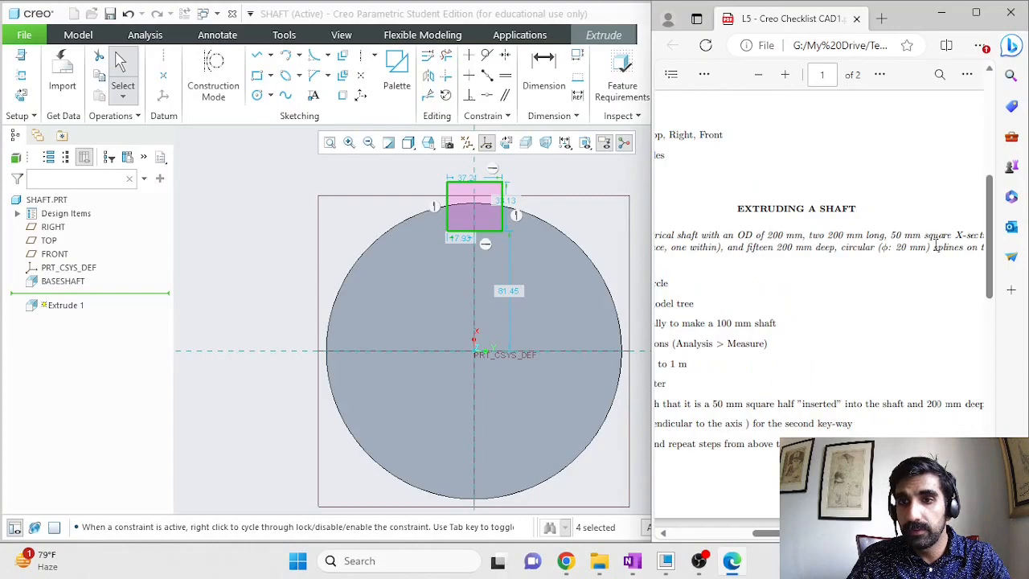
pyautogui.click(506, 206)
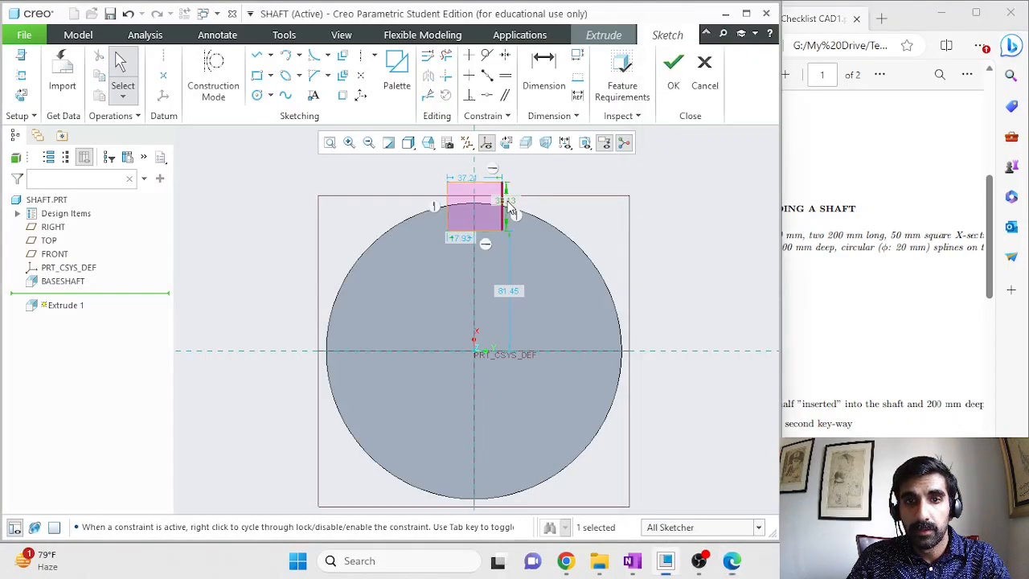
pyautogui.doubleClick(511, 209)
pyautogui.write('50')
pyautogui.press('Return')
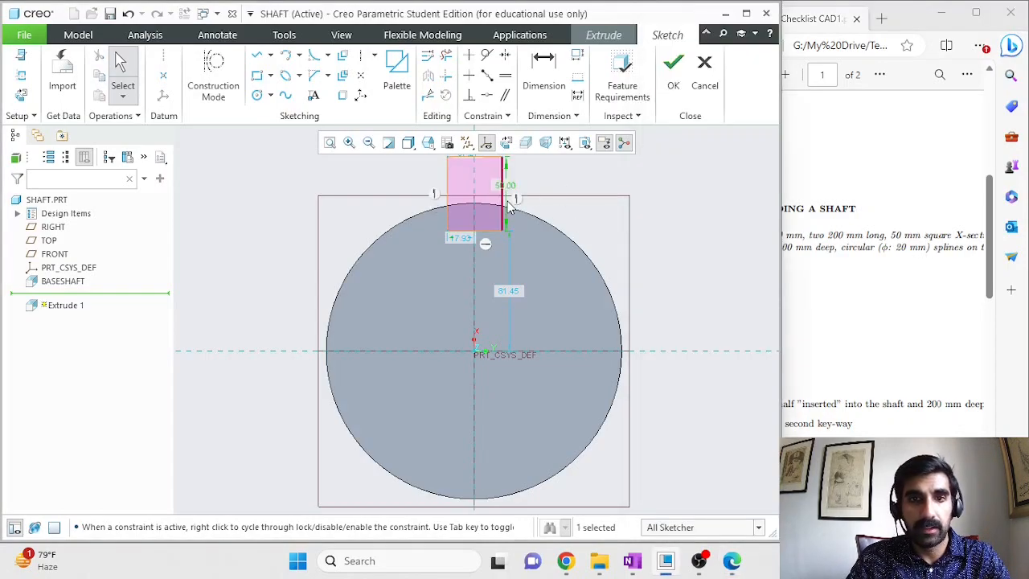
pyautogui.scroll(-3, 484, 222)
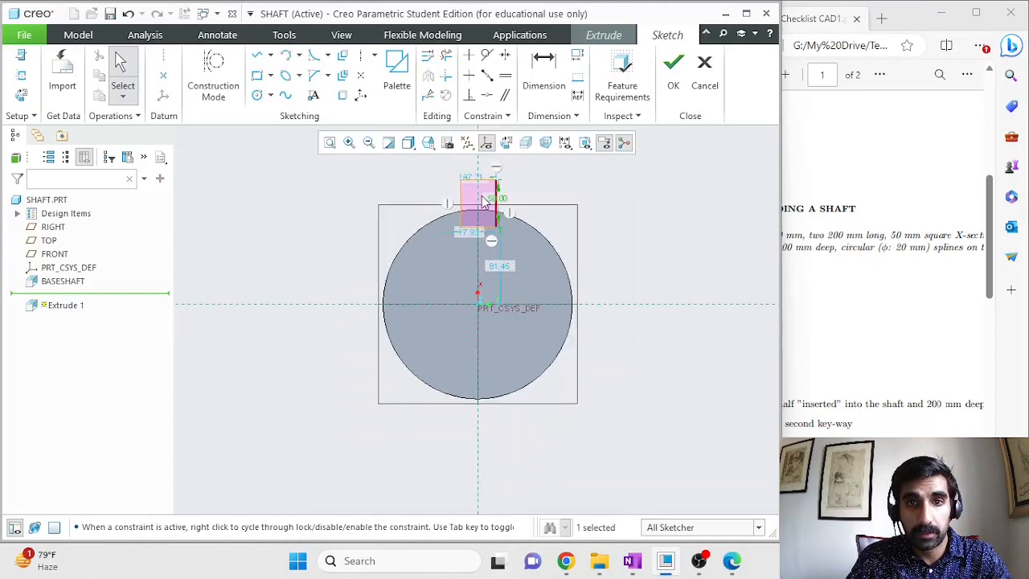
pyautogui.scroll(5, 474, 193)
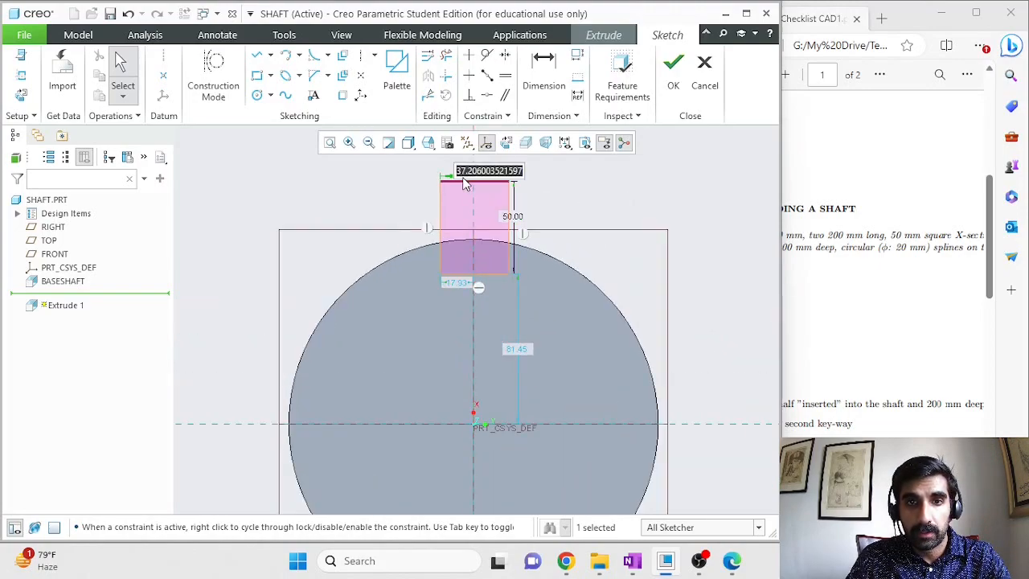
pyautogui.doubleClick(464, 181)
pyautogui.write('50')
pyautogui.press('Return')
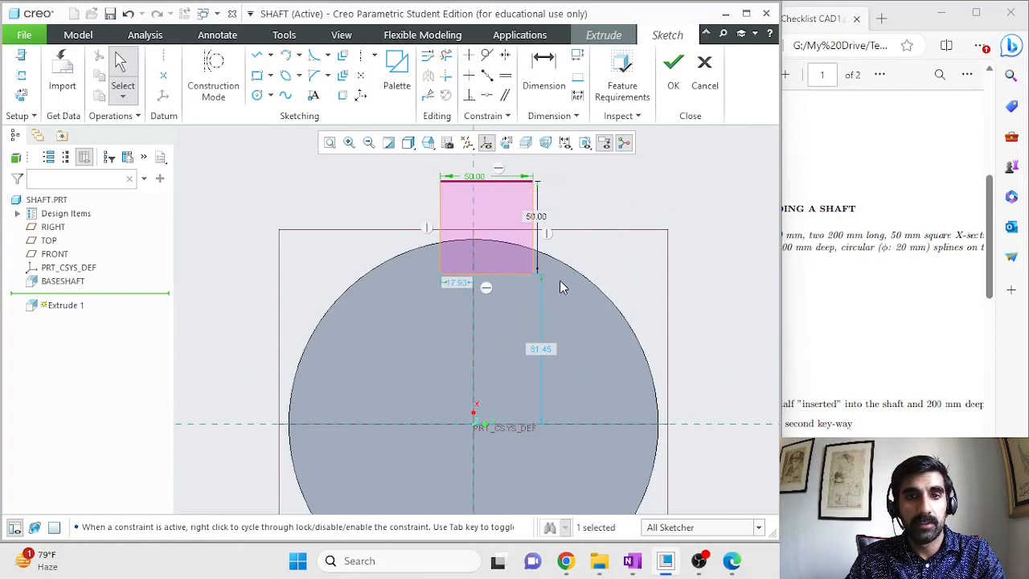
# Step: Set the distance from the rectangle's left side to the vertical centreline to 50/2 mm
pyautogui.doubleClick(457, 283)
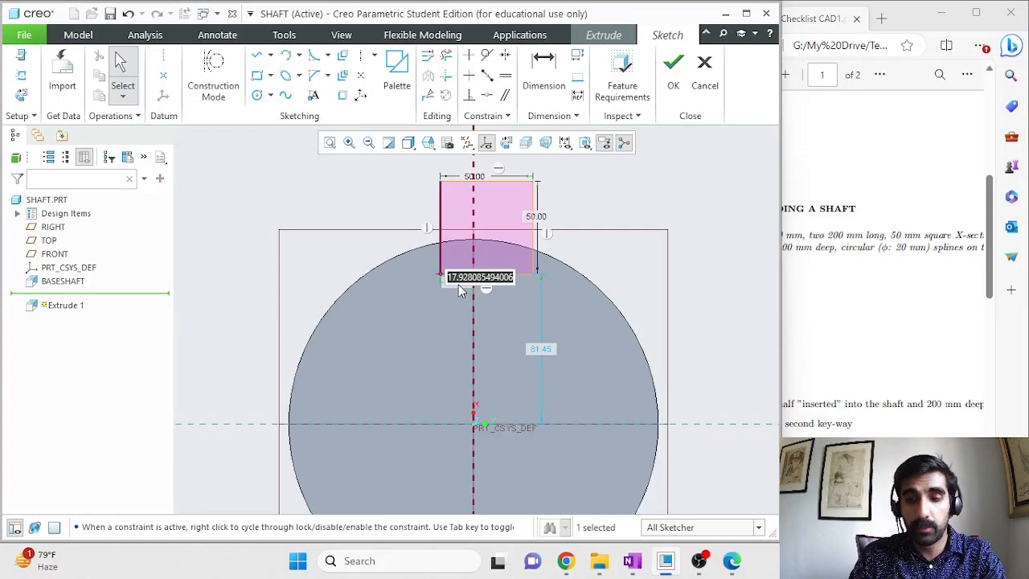
pyautogui.write('50/2')
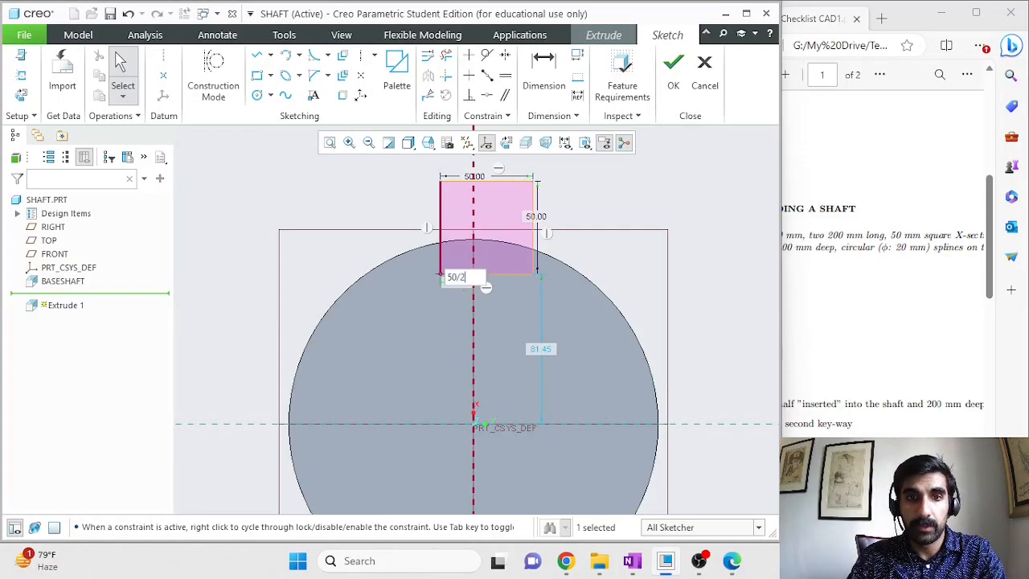
pyautogui.press('Return')
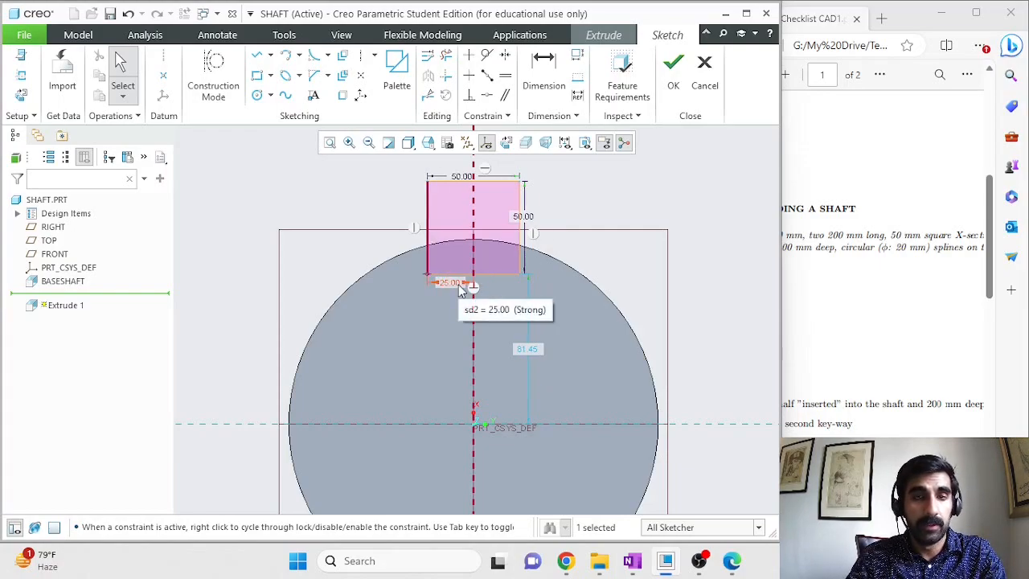
# Step: Delete the horizontal dimension between the rectangle's left side and the vertical centreline
pyautogui.click(684, 203)
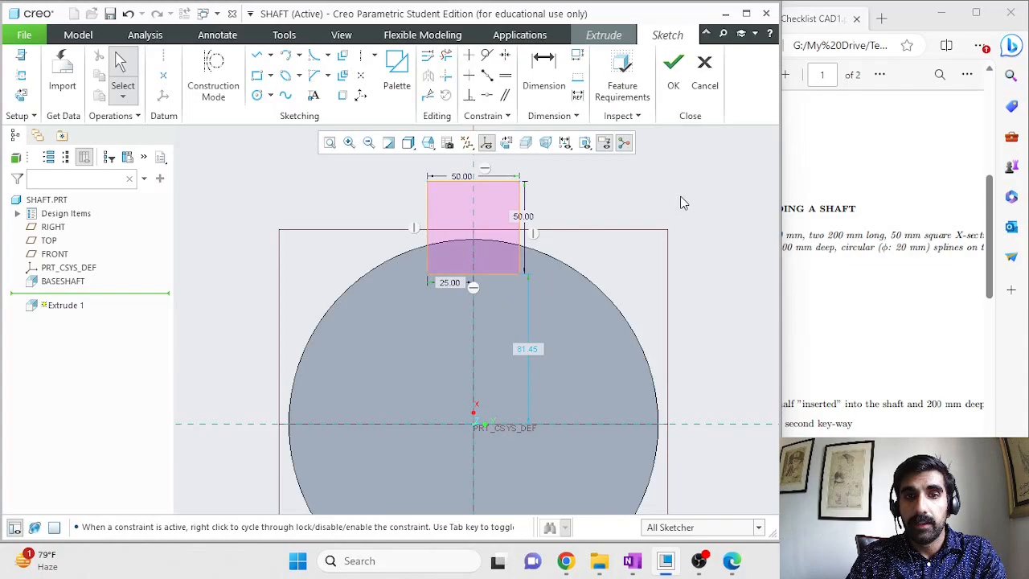
pyautogui.click(453, 284)
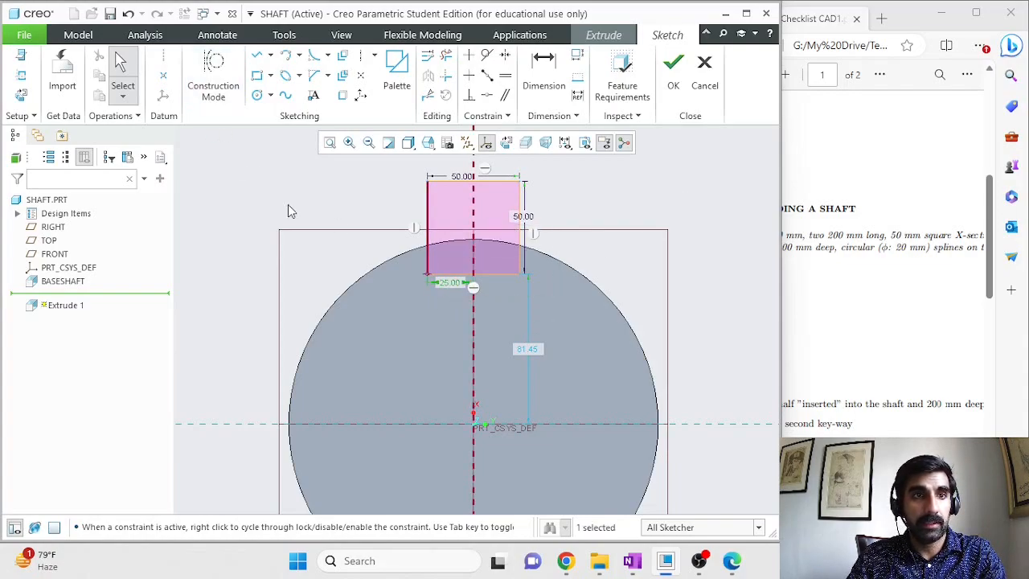
pyautogui.press('Delete')
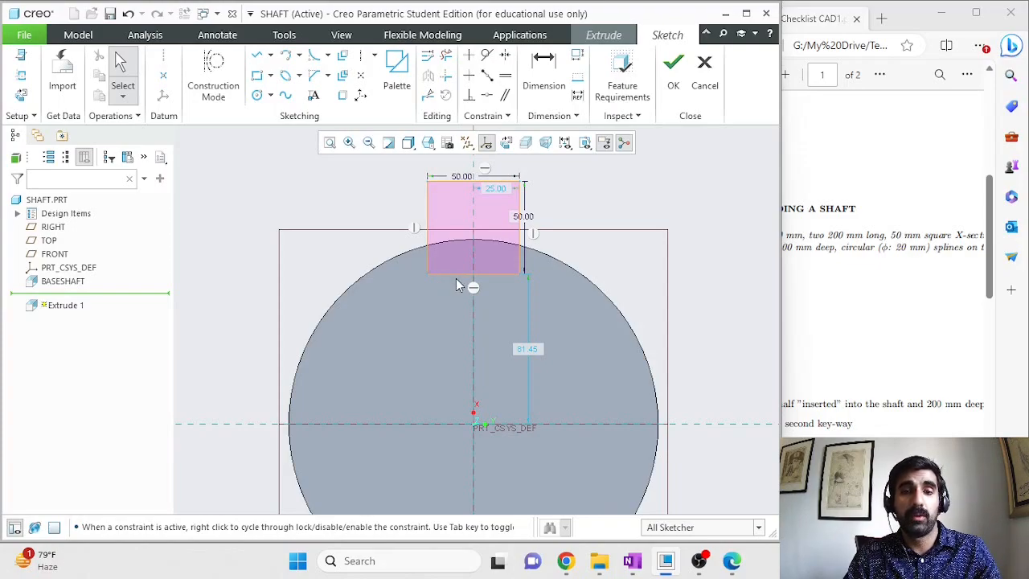
# Step: Dimension the distance from the rectangle's left side to the vertical centreline again, accepting 25 mm
pyautogui.click(542, 84)
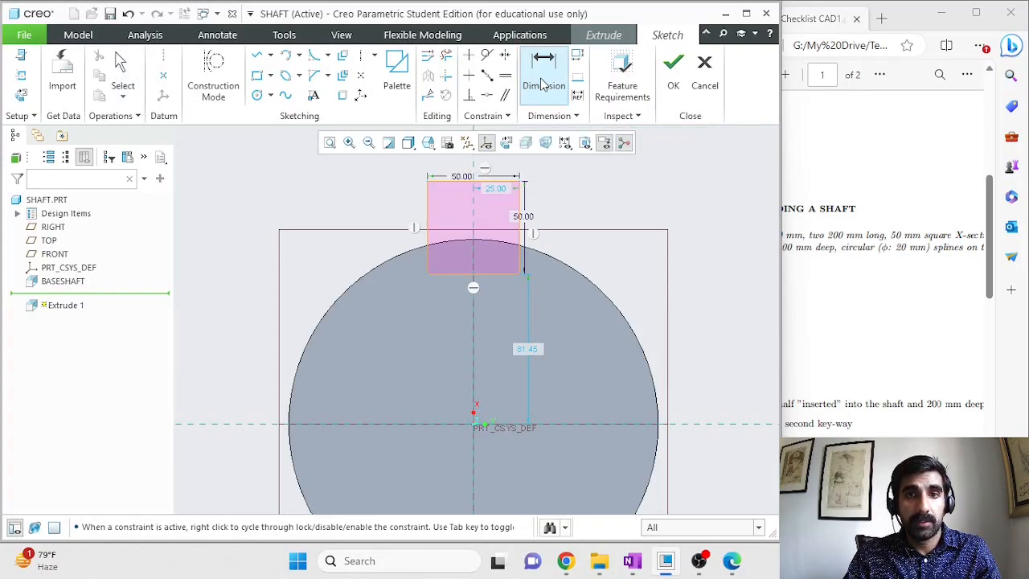
pyautogui.click(426, 212)
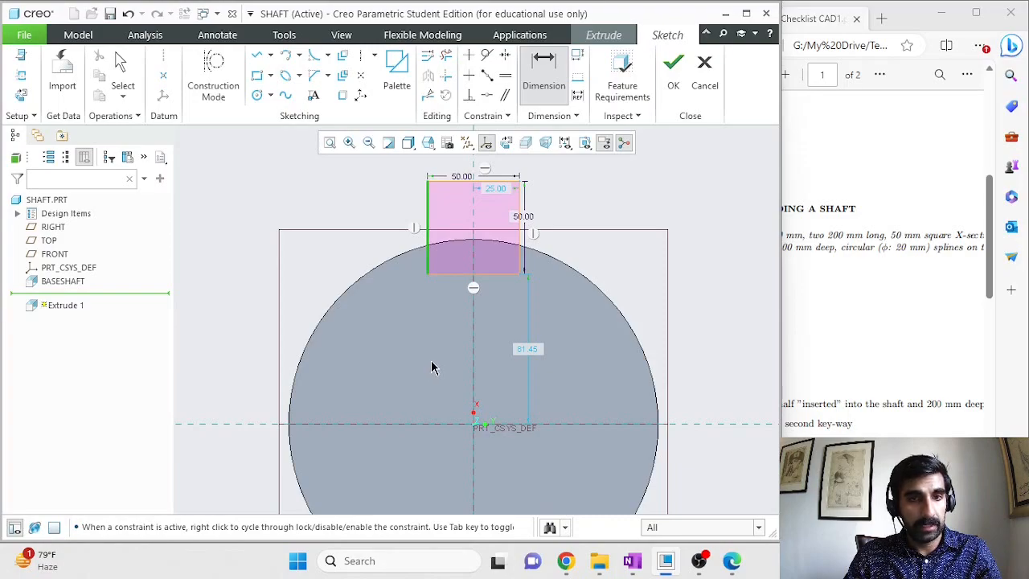
pyautogui.click(473, 306)
pyautogui.click(426, 268)
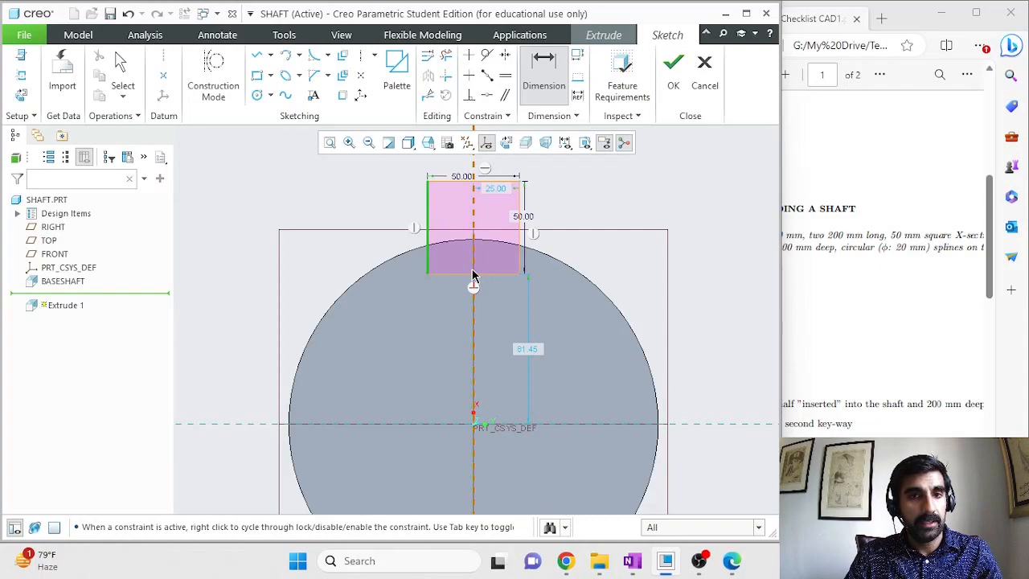
pyautogui.middleClick(417, 314)
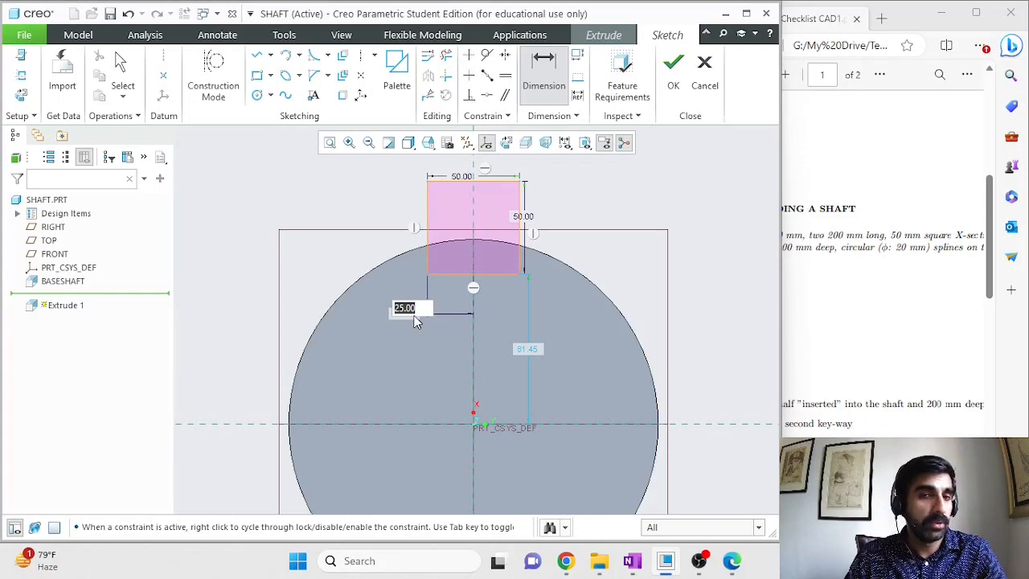
pyautogui.click(701, 284)
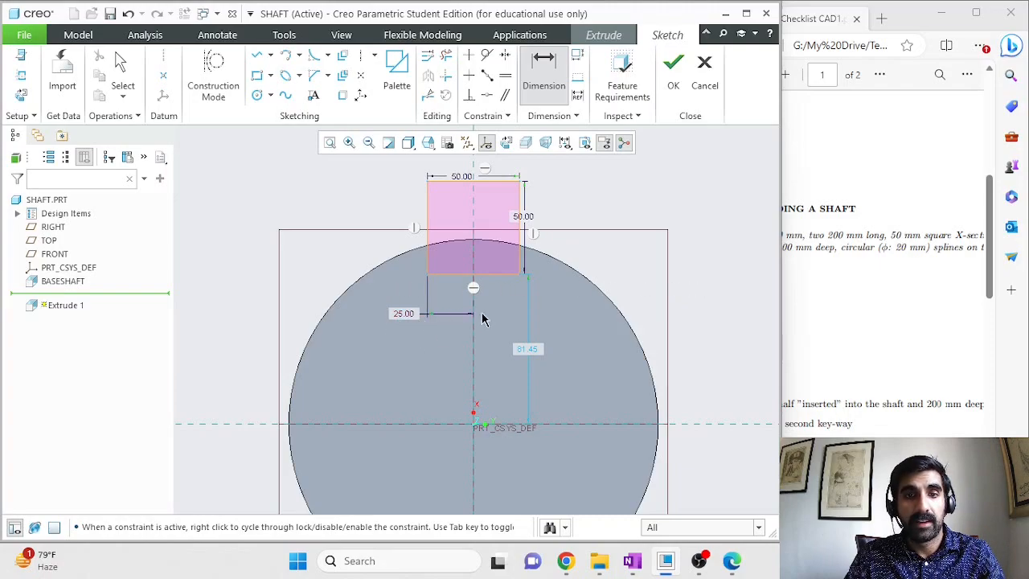
# Step: Check the key-way requirement in the checklist and dimension the rectangle's top side 100+25 mm from the horizontal centreline
pyautogui.click(868, 278)
pyautogui.moveTo(835, 533); pyautogui.dragTo(766, 529)
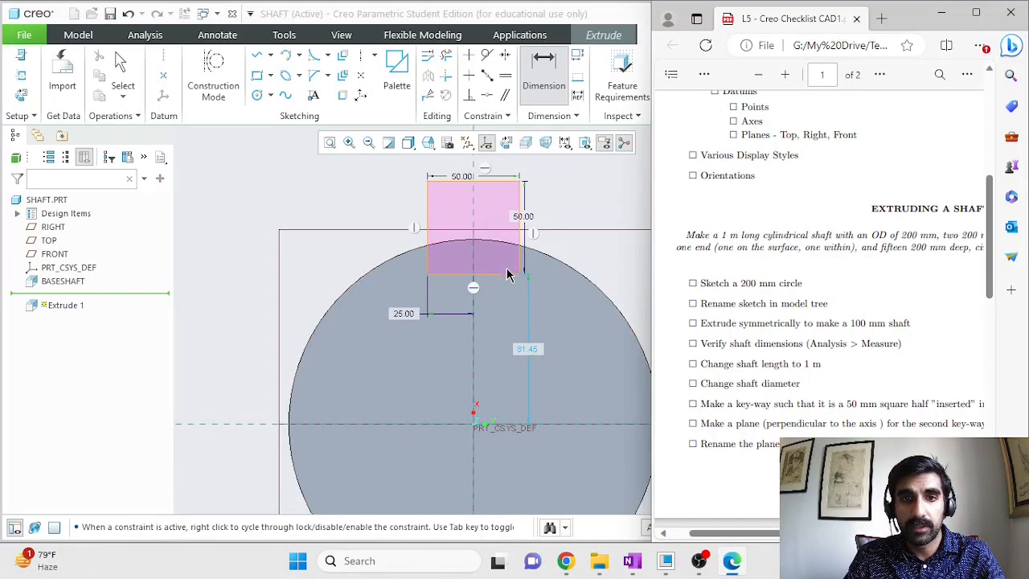
pyautogui.click(557, 431)
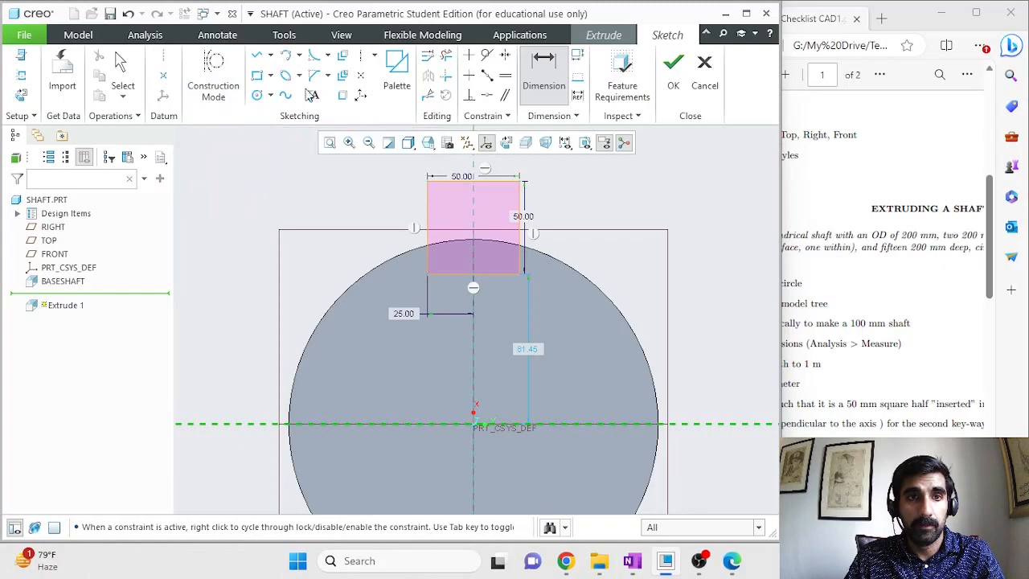
pyautogui.click(558, 84)
pyautogui.click(498, 181)
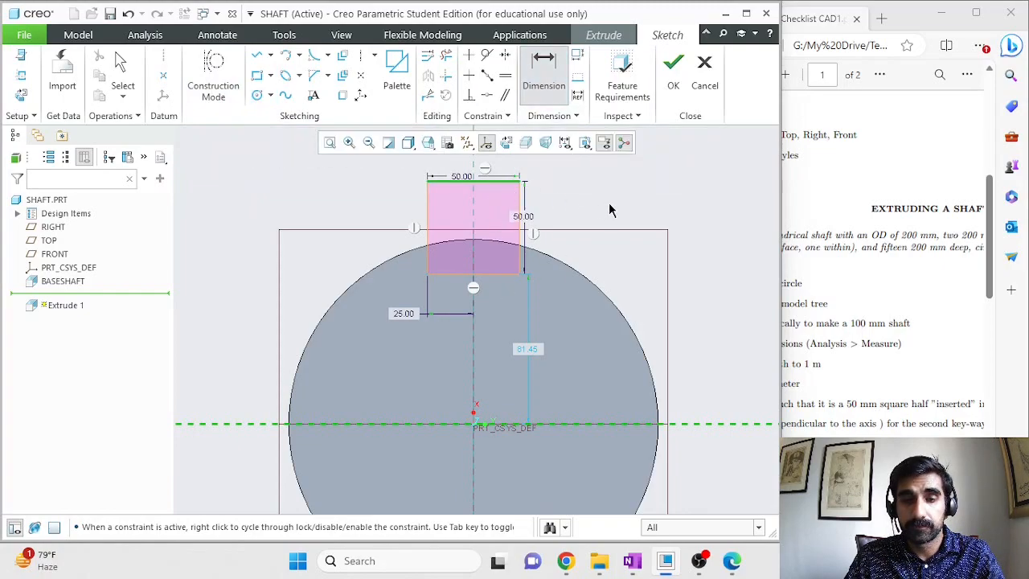
pyautogui.middleClick(638, 192)
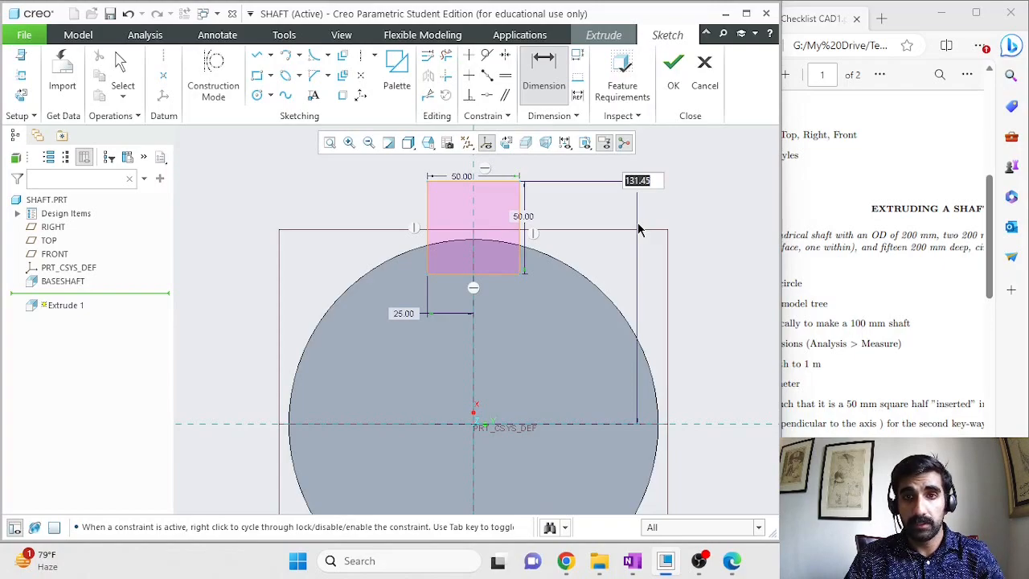
pyautogui.write('100+')
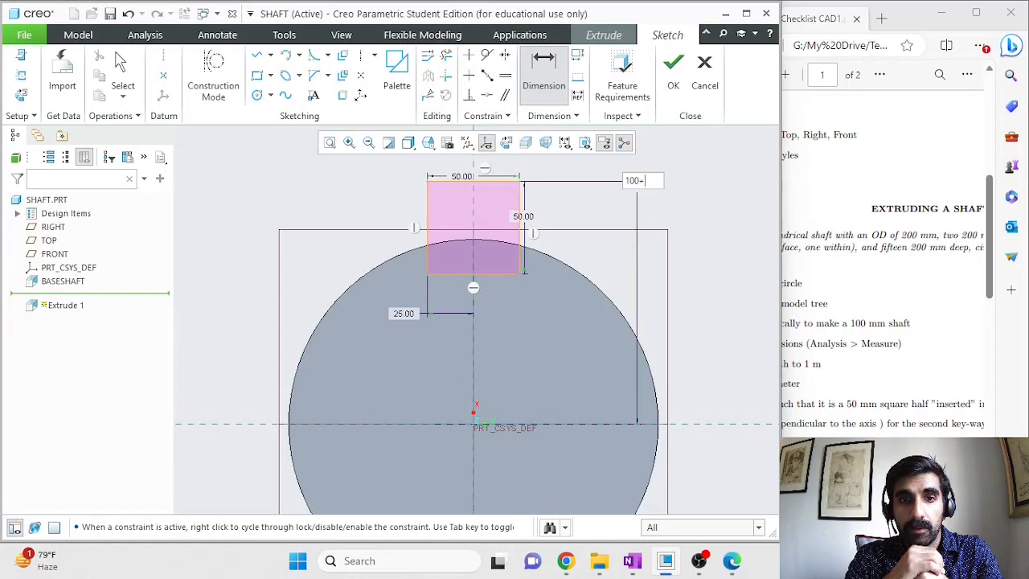
pyautogui.write('25')
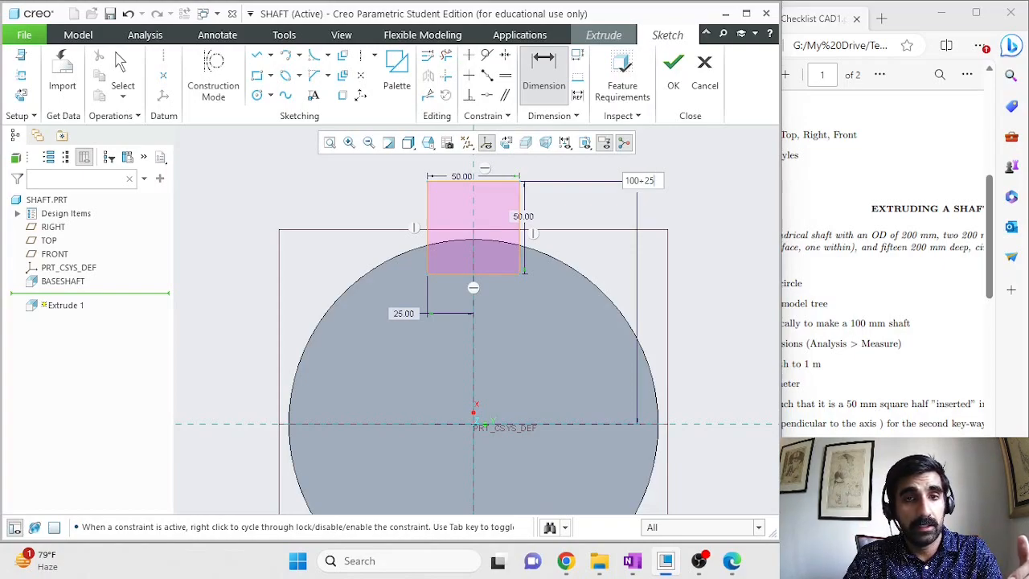
pyautogui.press('Return')
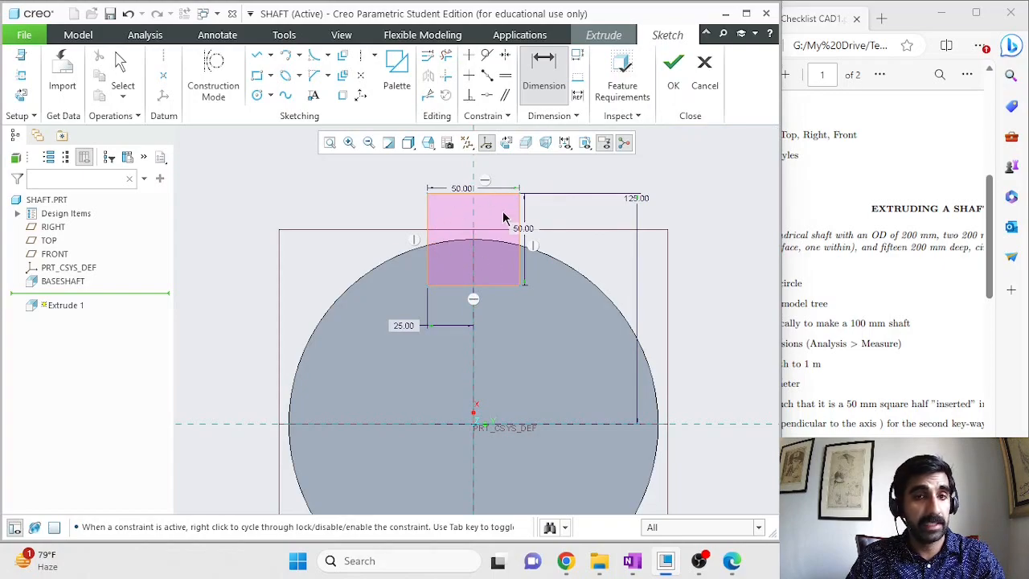
# Step: Finish the sketch and extrude it 200 mm into the shaft with Remove Material to cut the key-way
pyautogui.click(673, 71)
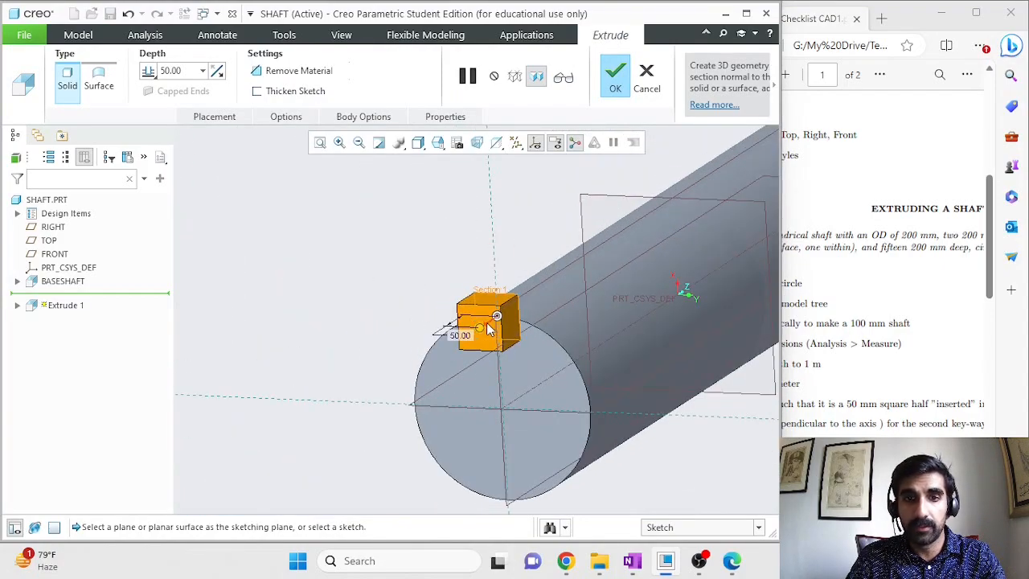
pyautogui.moveTo(479, 329); pyautogui.dragTo(585, 258)
pyautogui.click(197, 73)
pyautogui.write('200')
pyautogui.press('Return')
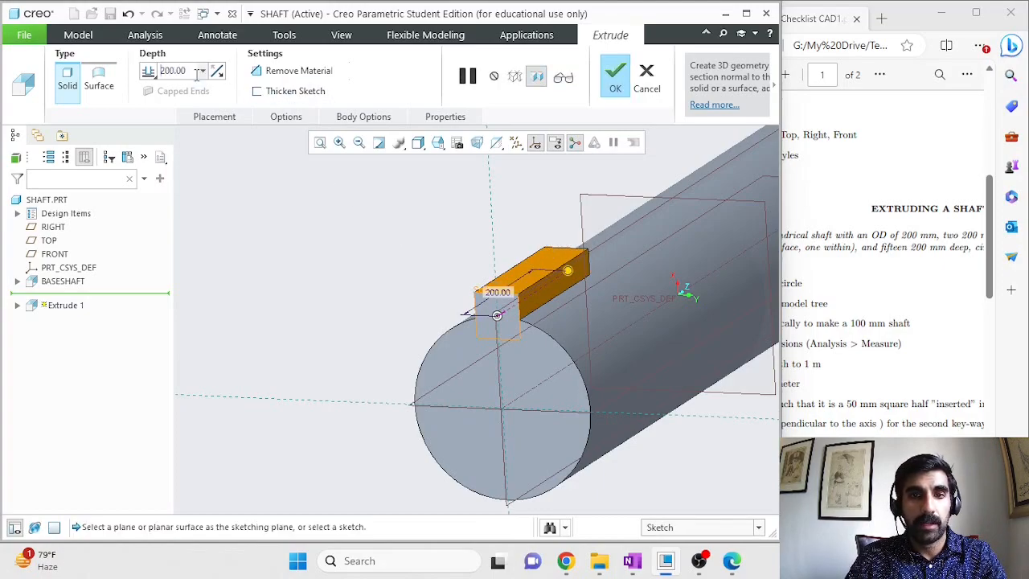
pyautogui.click(270, 74)
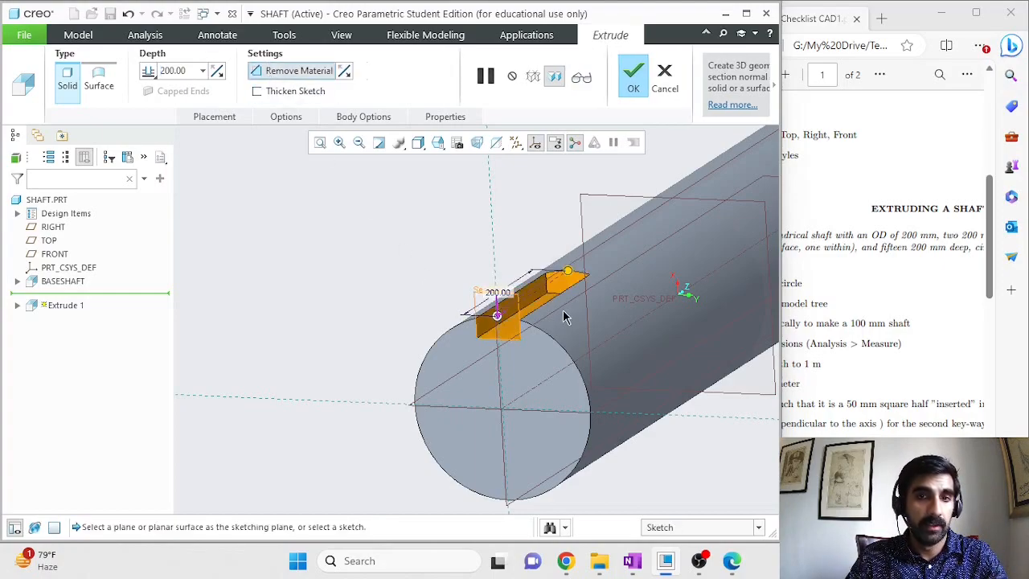
pyautogui.click(635, 88)
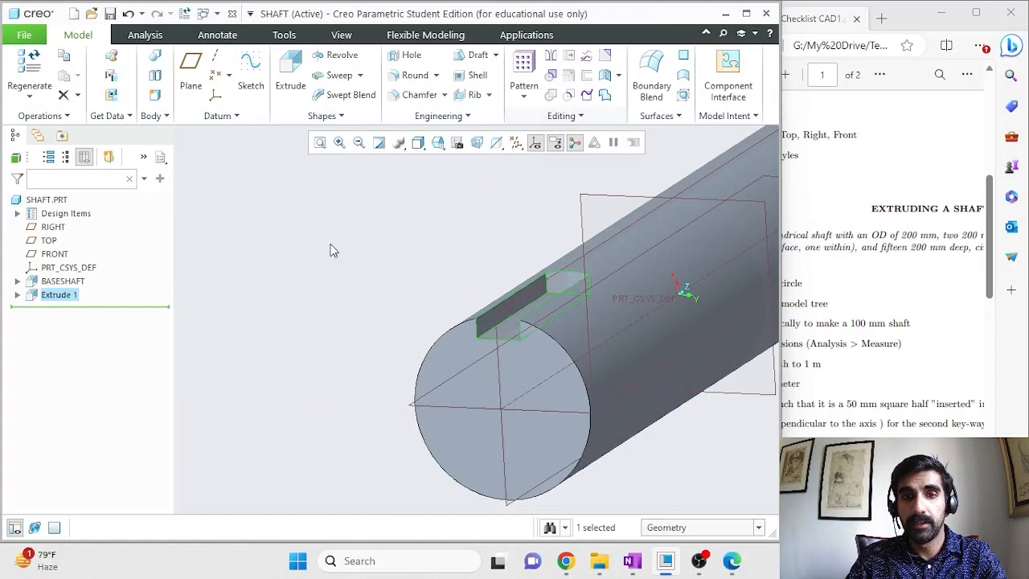
# Step: Rename the key-way extrusion in the model tree as Kwyway1
pyautogui.scroll(-4, 293, 267)
pyautogui.scroll(3, 487, 230)
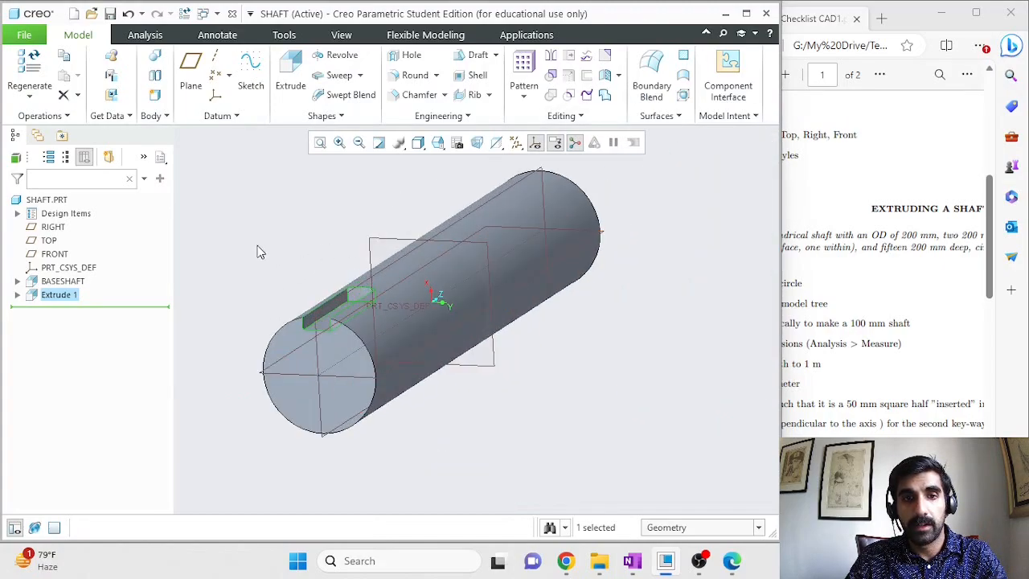
pyautogui.moveTo(254, 298); pyautogui.dragTo(267, 287, button='middle')
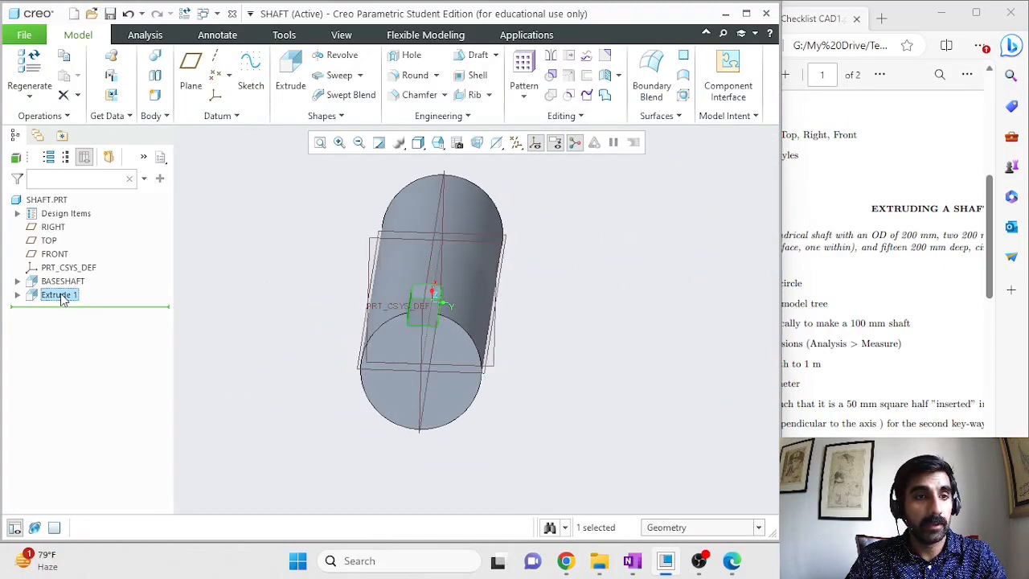
pyautogui.click(61, 295)
pyautogui.click(61, 295)
pyautogui.write('K')
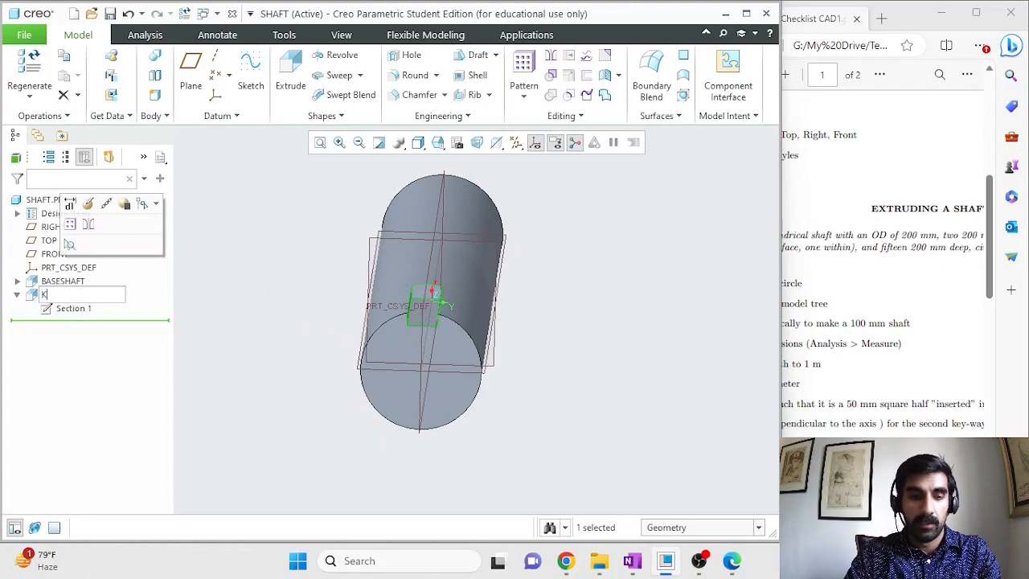
pyautogui.write('wyway1')
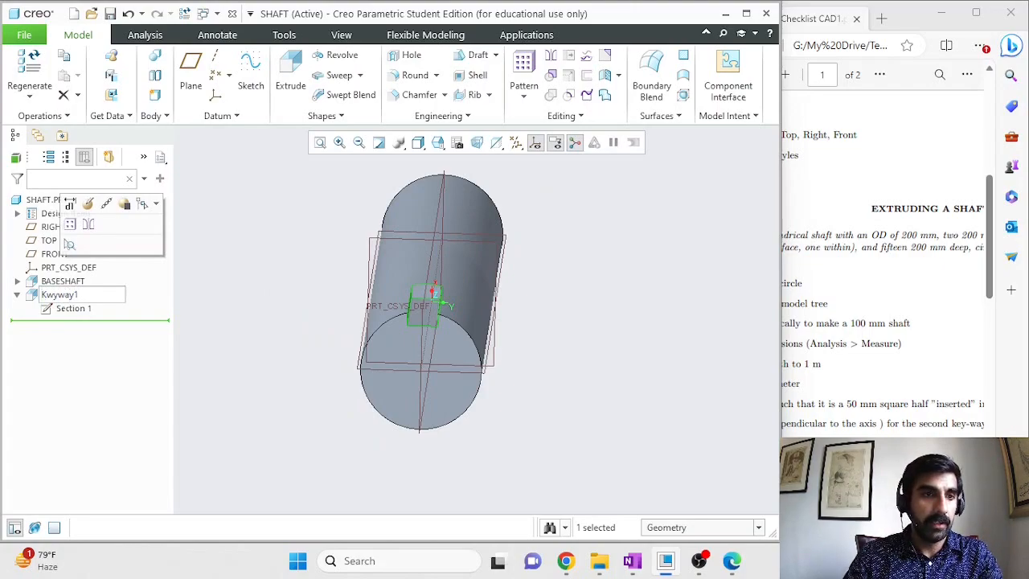
pyautogui.click(185, 299)
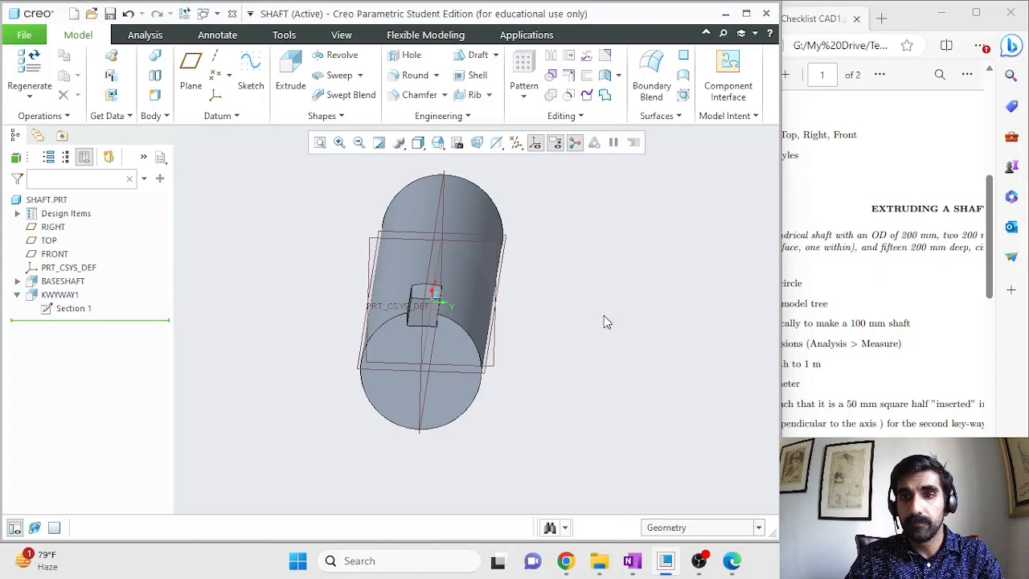
# Step: Read the checklist's instructions for the second key-way and the splines, down to the reference image of the finished shaft
pyautogui.click(840, 283)
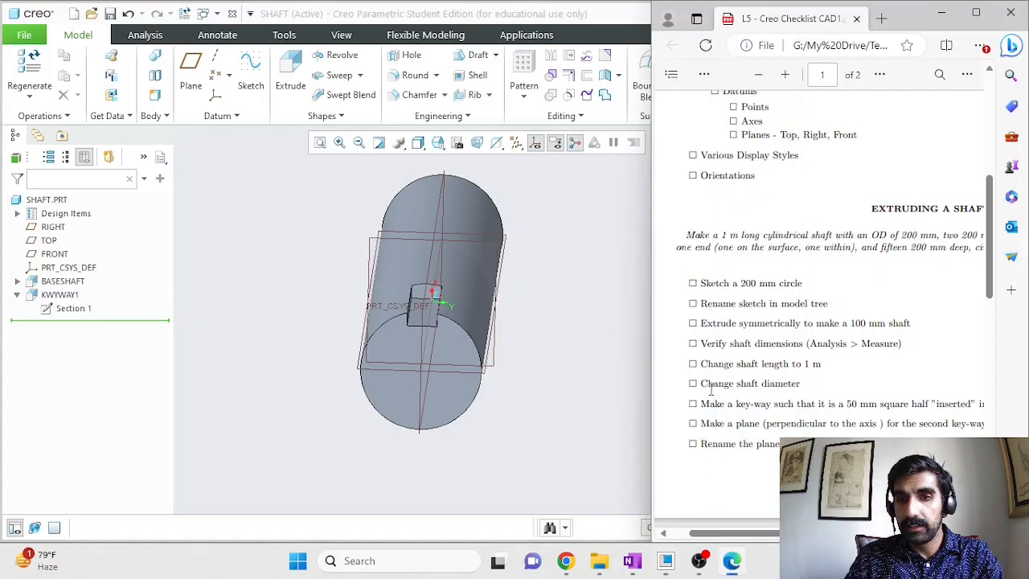
pyautogui.moveTo(786, 533); pyautogui.dragTo(835, 533)
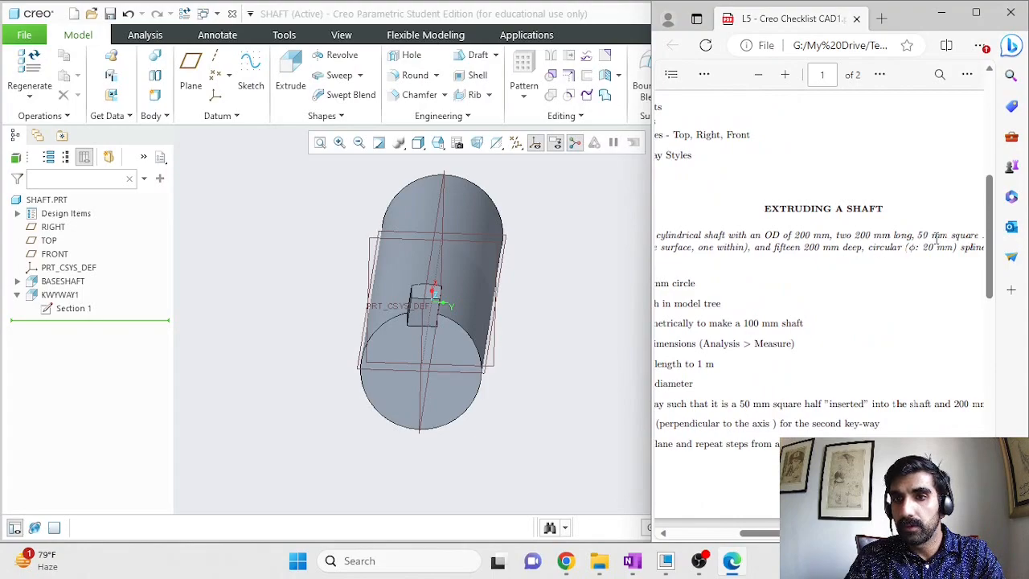
pyautogui.moveTo(827, 533)
pyautogui.mouseDown()
pyautogui.moveTo(768, 540)
pyautogui.moveTo(883, 537)
pyautogui.moveTo(811, 537)
pyautogui.mouseUp()
pyautogui.scroll(-5, 758, 457)
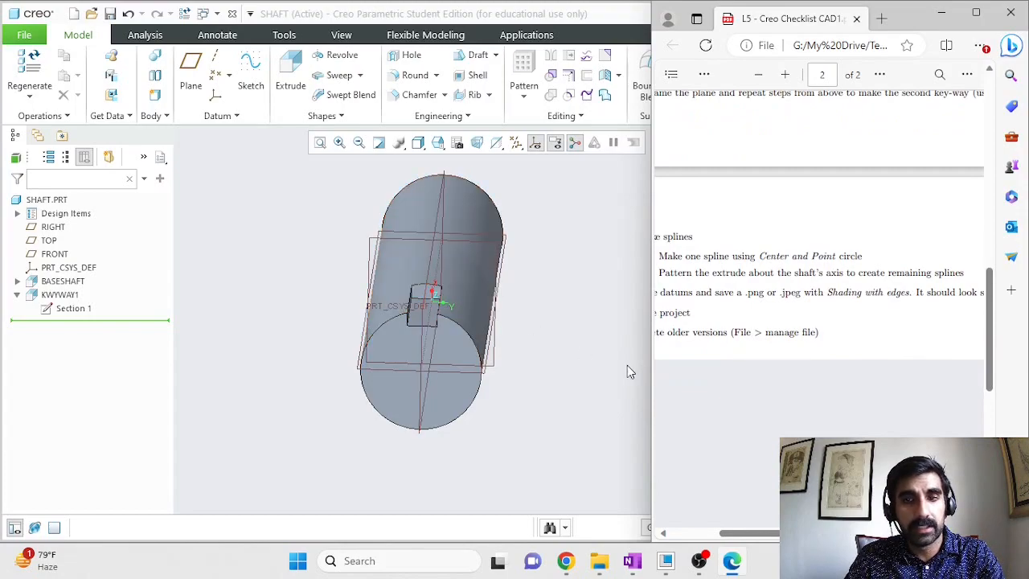
pyautogui.scroll(-3, 718, 389)
# Step: Inspect the inner end of the first key-way and its position relative to the shaft's mid-length FRONT plane
pyautogui.moveTo(548, 368); pyautogui.dragTo(507, 360, button='middle')
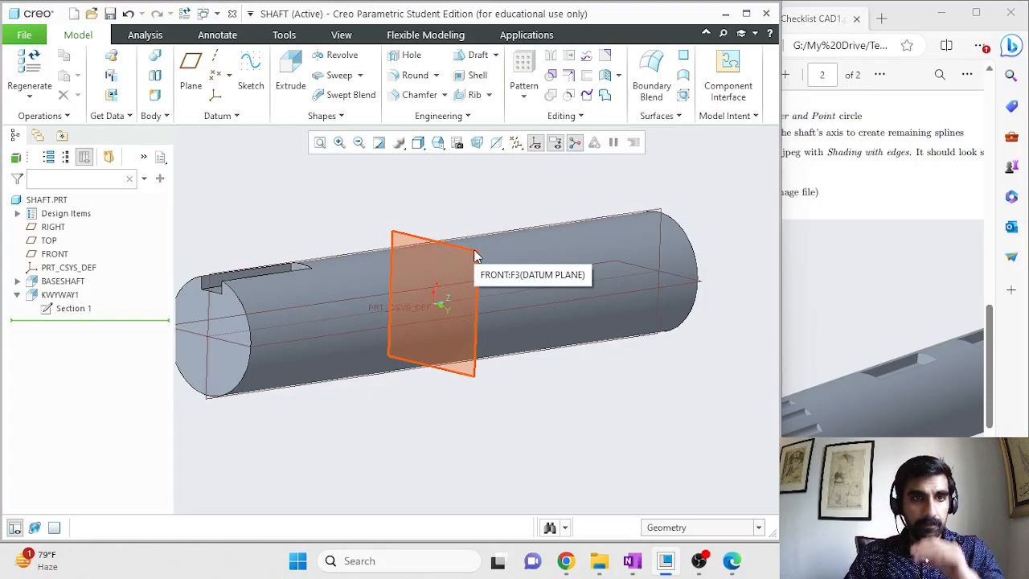
pyautogui.moveTo(575, 444)
pyautogui.mouseDown(button='middle')
pyautogui.moveTo(601, 411)
pyautogui.moveTo(574, 429)
pyautogui.mouseUp(button='middle')
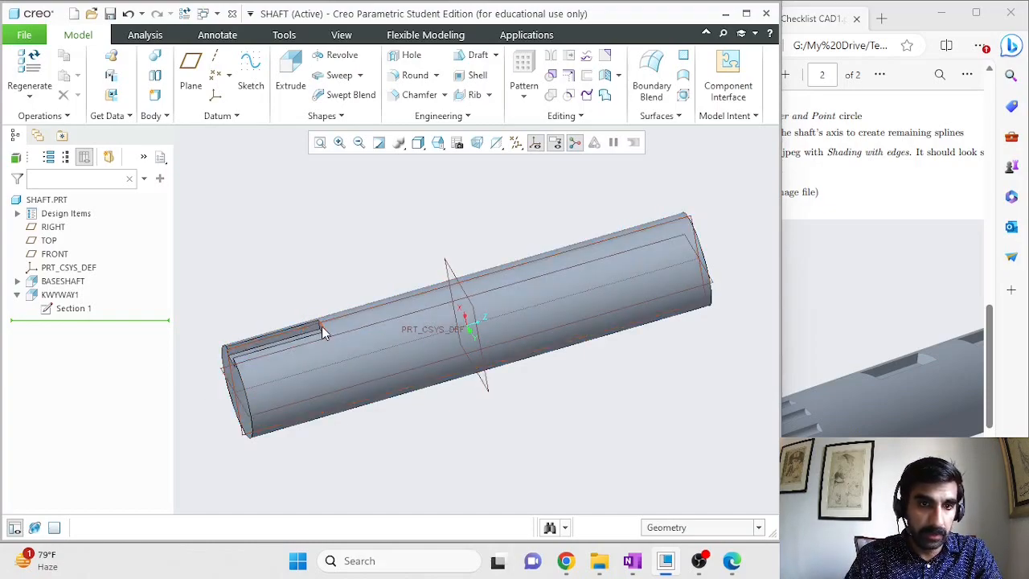
pyautogui.scroll(-4, 322, 326)
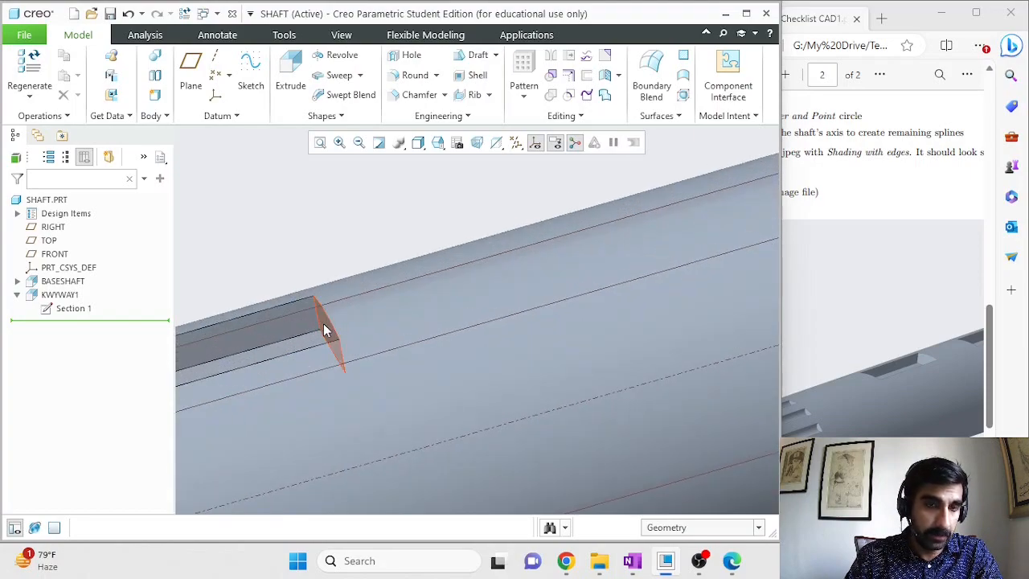
pyautogui.scroll(5, 400, 340)
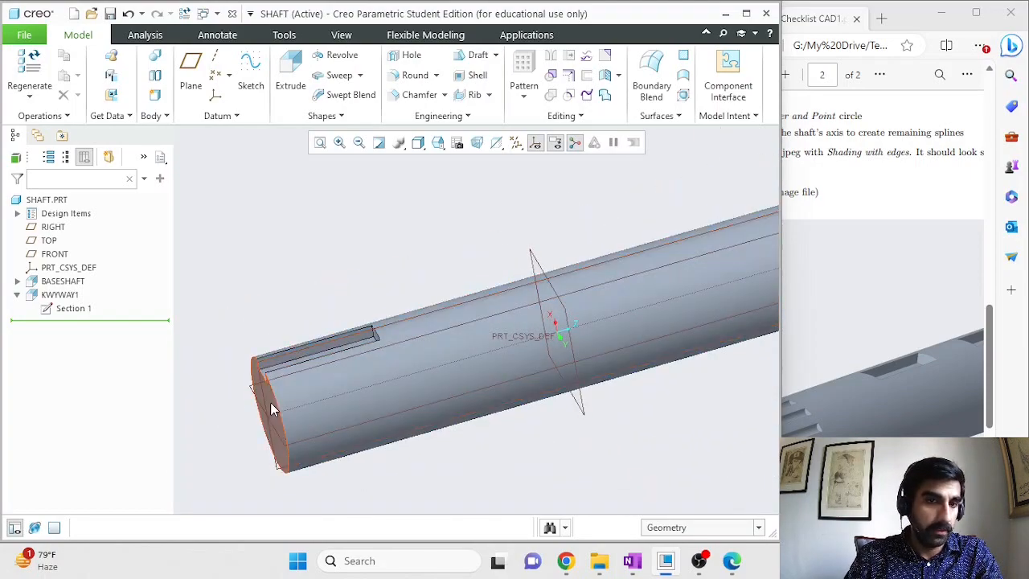
pyautogui.moveTo(273, 403); pyautogui.dragTo(350, 332, button='middle')
pyautogui.scroll(-3, 409, 341)
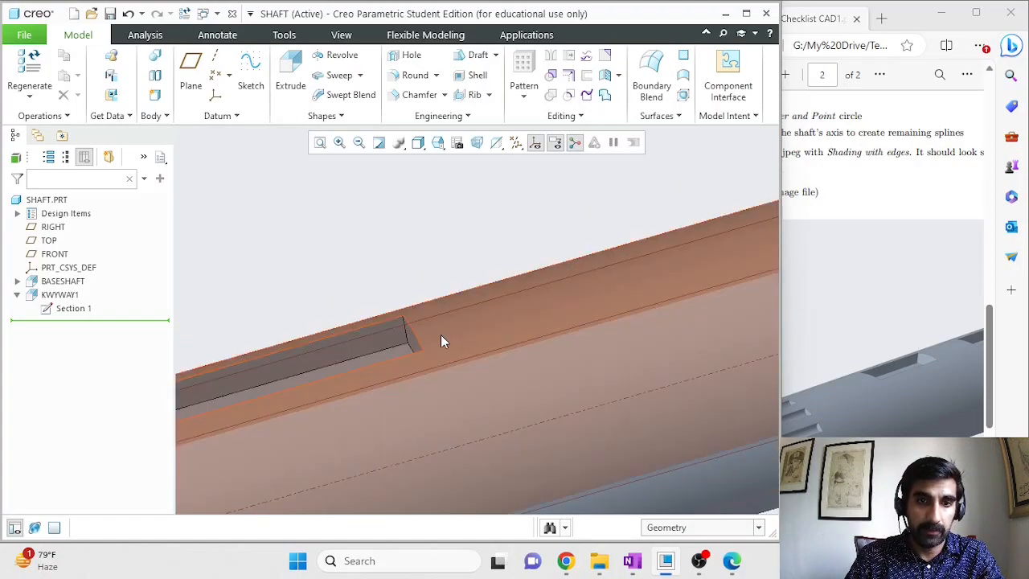
pyautogui.scroll(4, 579, 314)
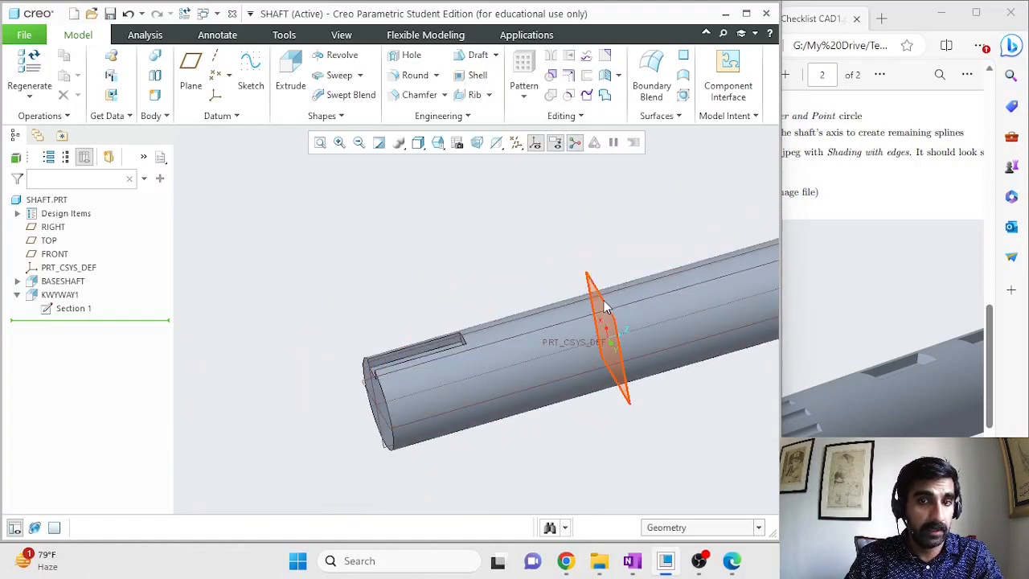
# Step: Create a datum plane offset 215 mm from the FRONT plane, on the side of the first key-way
pyautogui.click(604, 300)
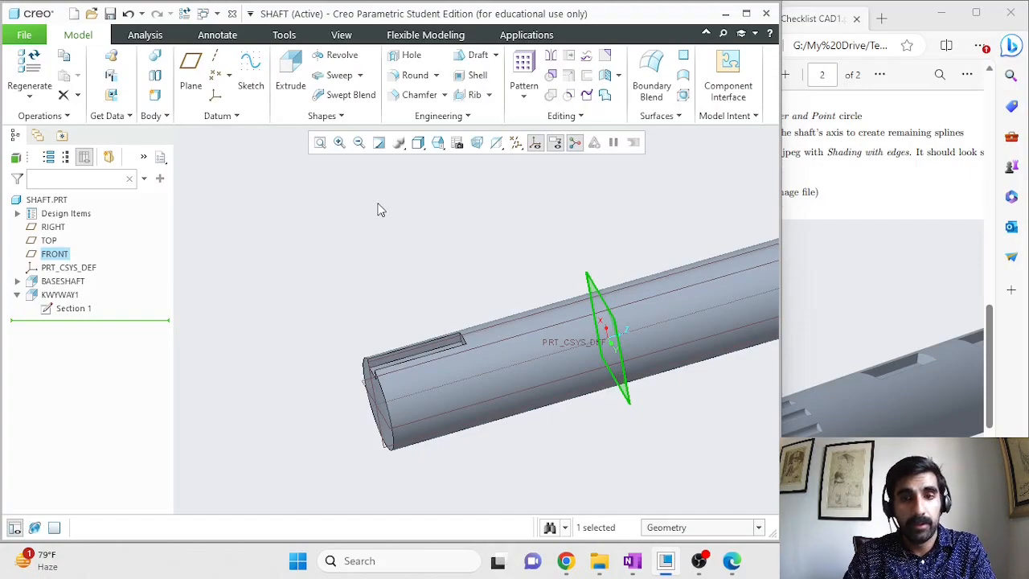
pyautogui.click(193, 76)
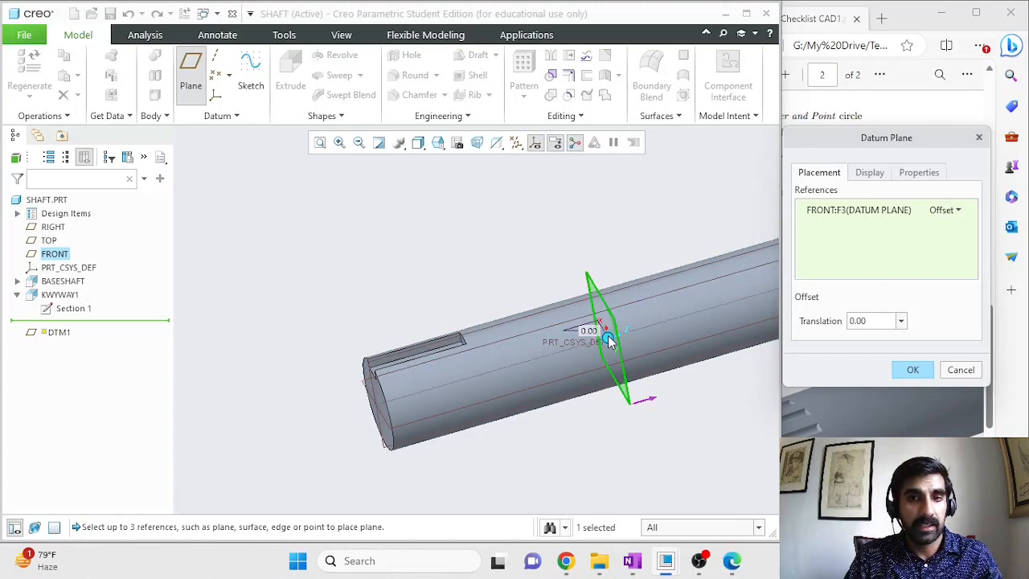
pyautogui.moveTo(608, 339); pyautogui.dragTo(543, 356)
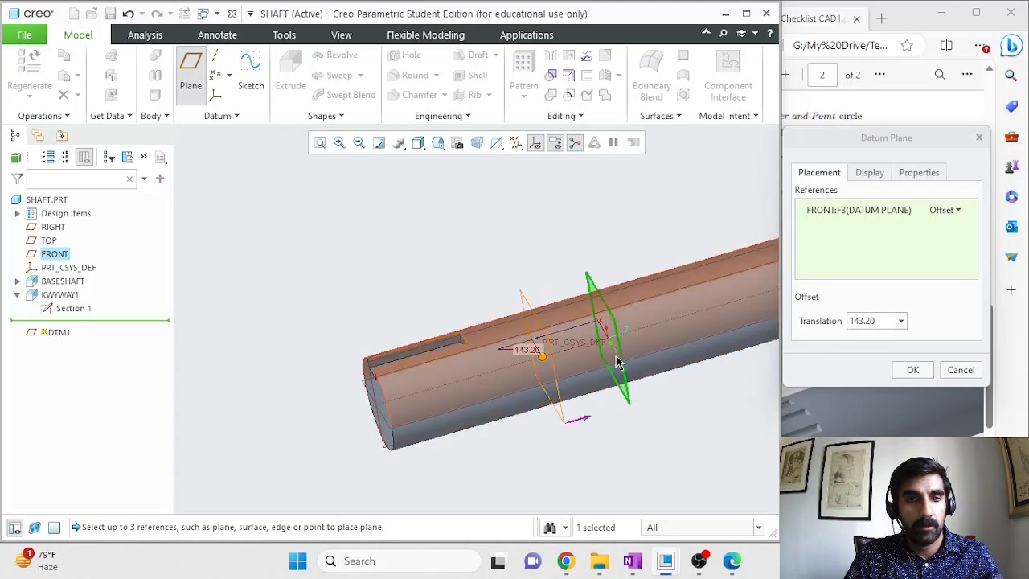
pyautogui.moveTo(543, 355); pyautogui.dragTo(511, 360)
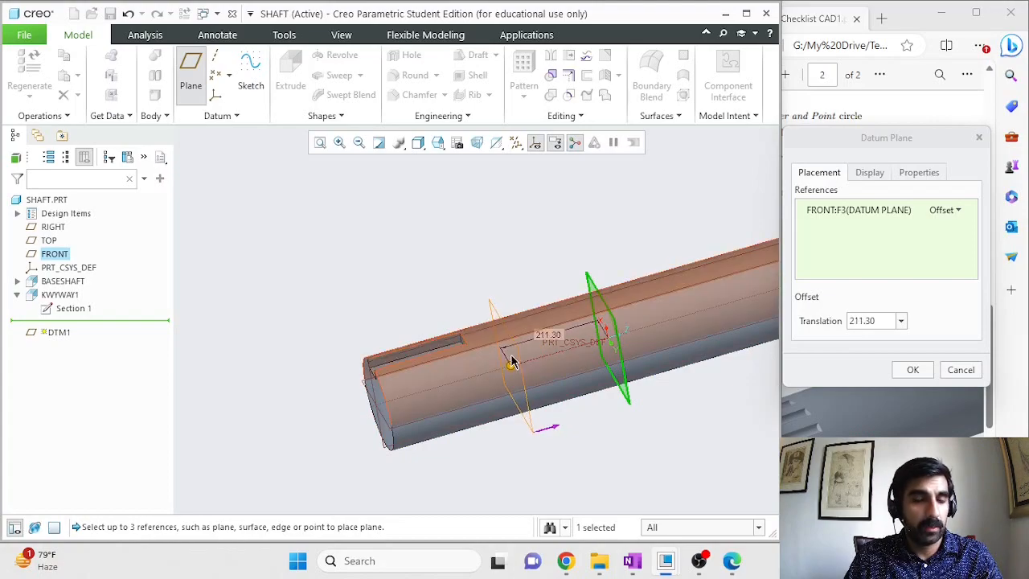
pyautogui.doubleClick(878, 322)
pyautogui.write('215')
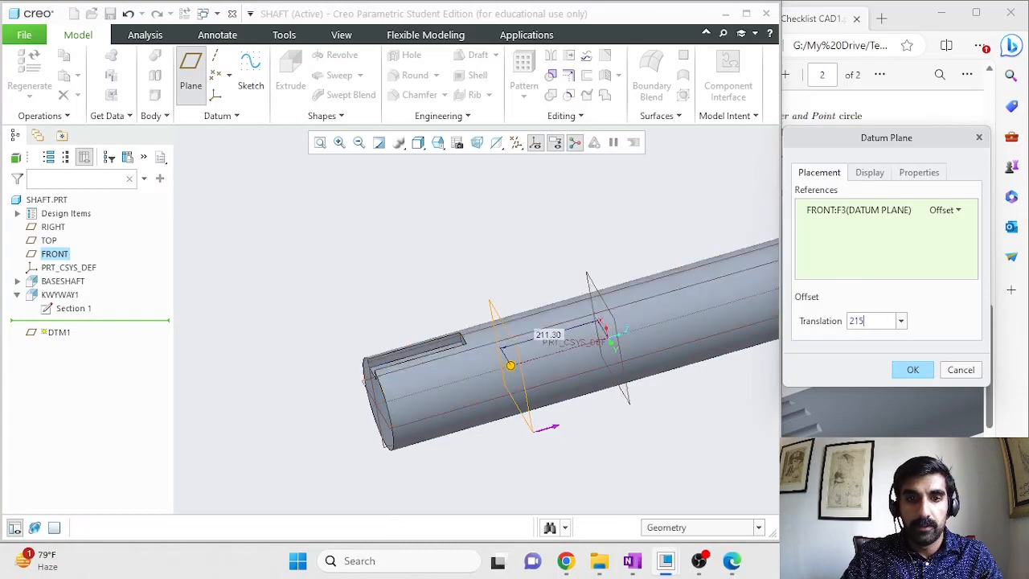
pyautogui.press('Return')
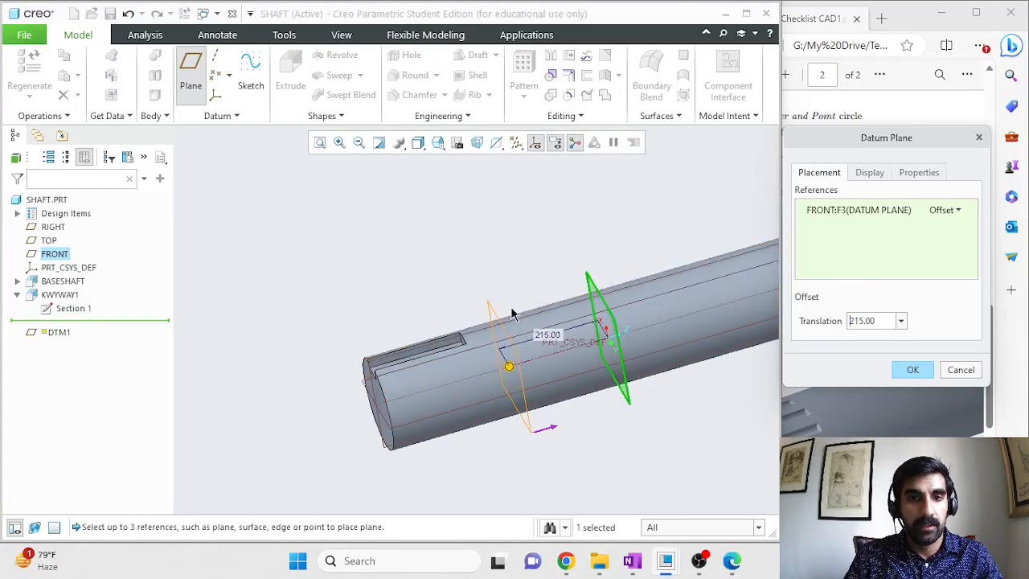
pyautogui.click(913, 369)
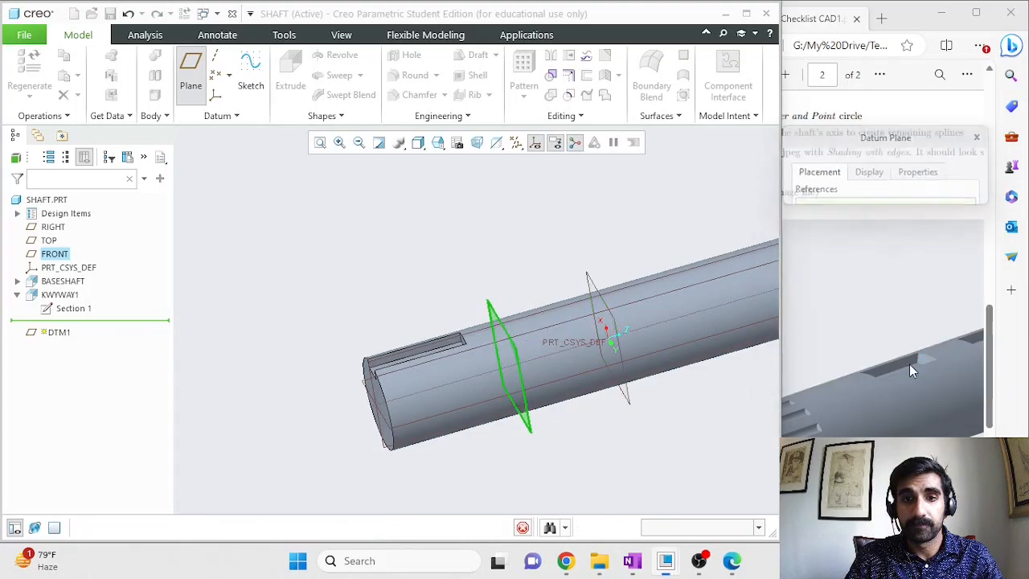
pyautogui.click(698, 204)
pyautogui.scroll(4, 637, 218)
pyautogui.scroll(-3, 728, 201)
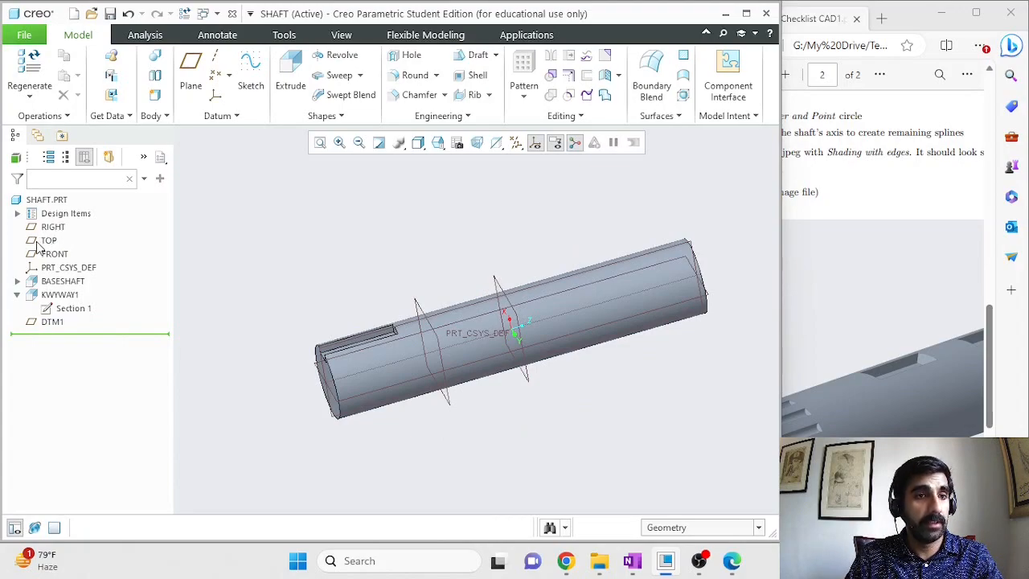
pyautogui.click(52, 322)
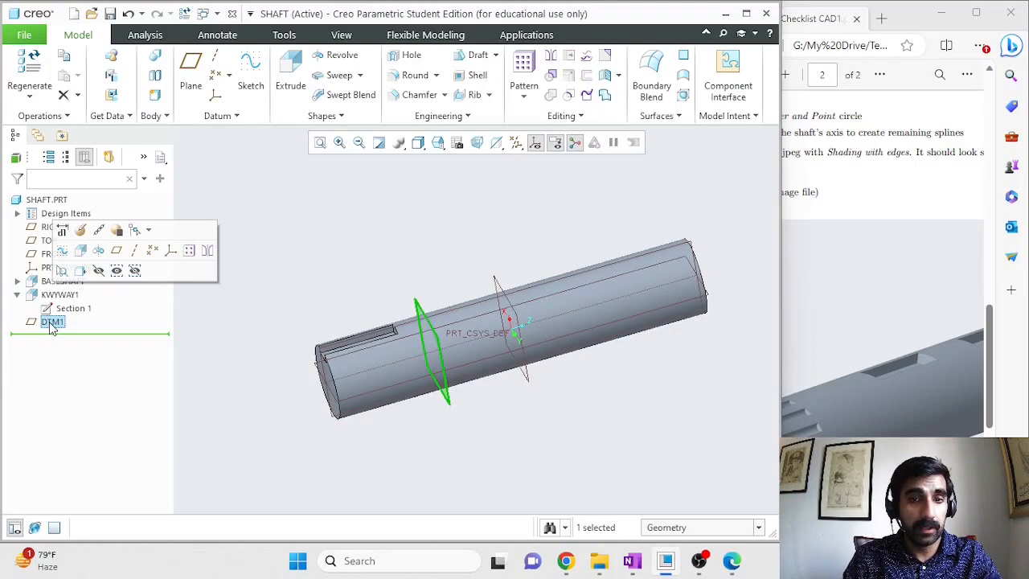
pyautogui.doubleClick(50, 322)
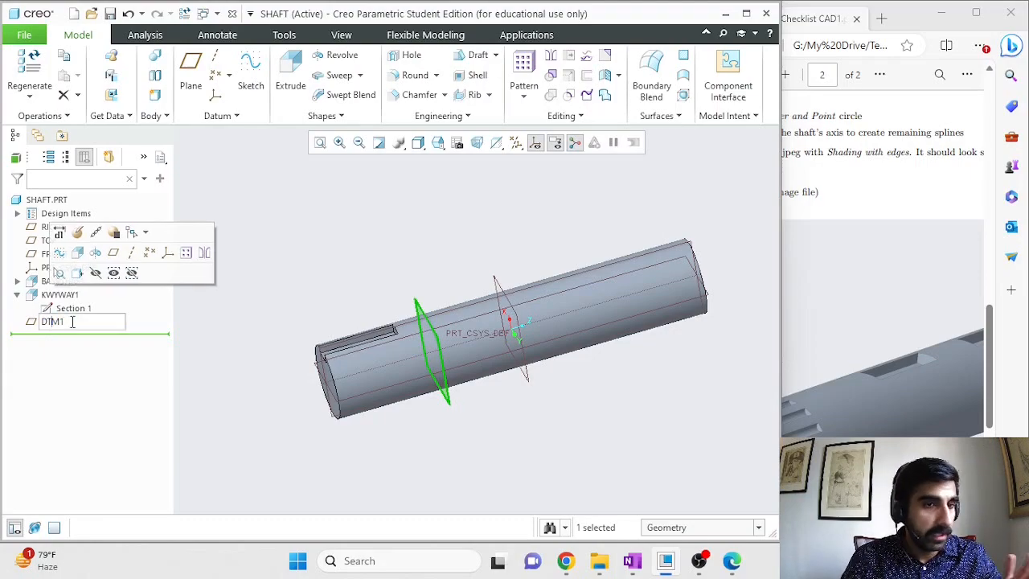
pyautogui.click(278, 388)
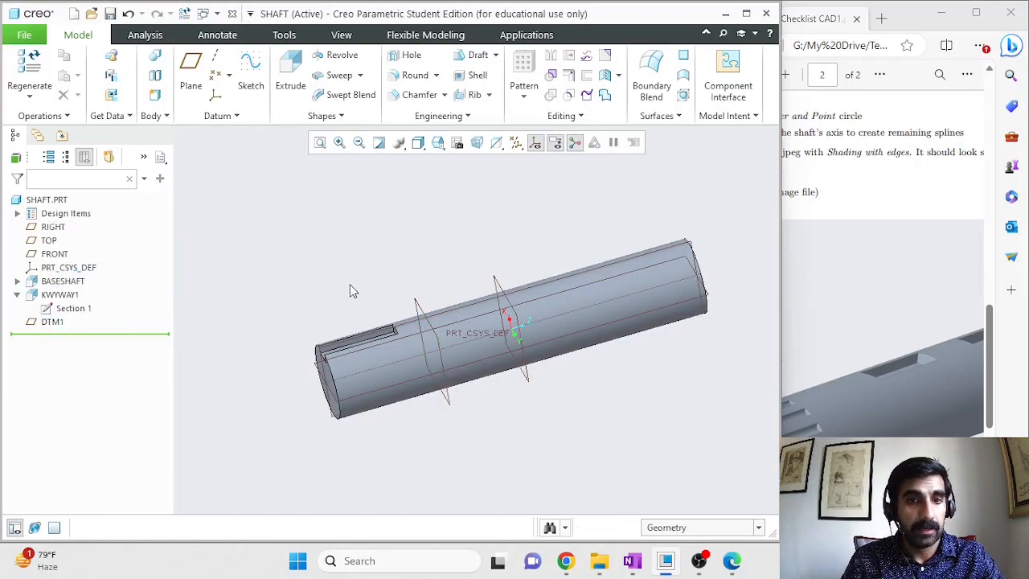
# Step: Start an Extrude sketch on the new offset datum plane for the second key-way
pyautogui.scroll(2, 351, 291)
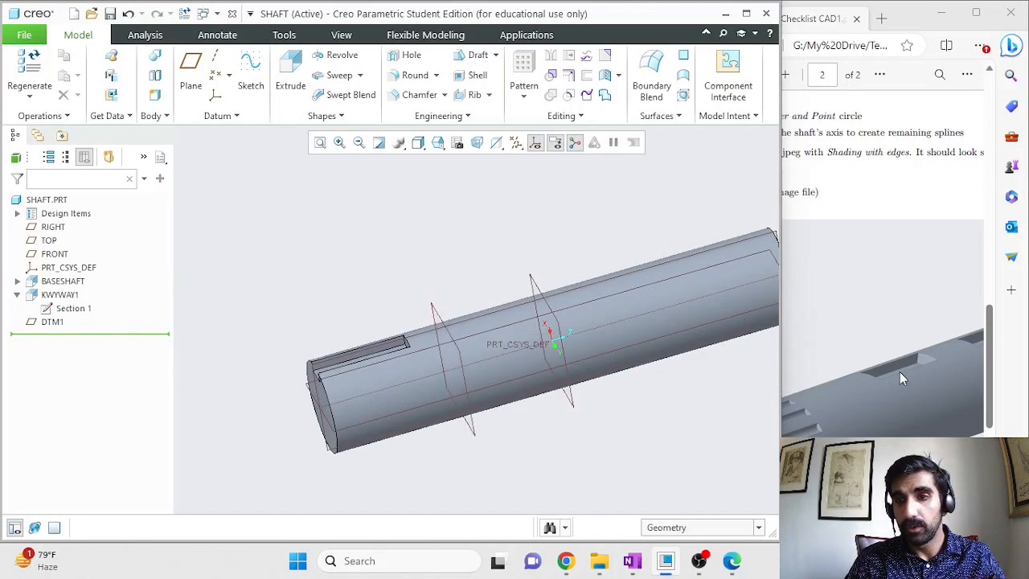
pyautogui.click(442, 325)
pyautogui.click(291, 77)
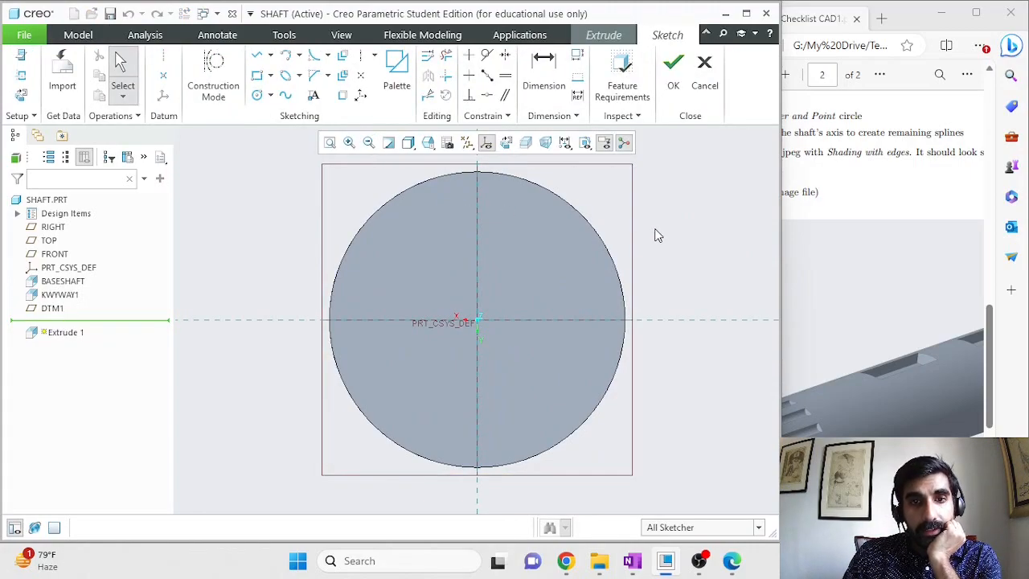
# Step: Examine the sketch plane in 3D and orient the model square-on from the end showing the first key-way's outline
pyautogui.hotkey('ctrl', 'd')
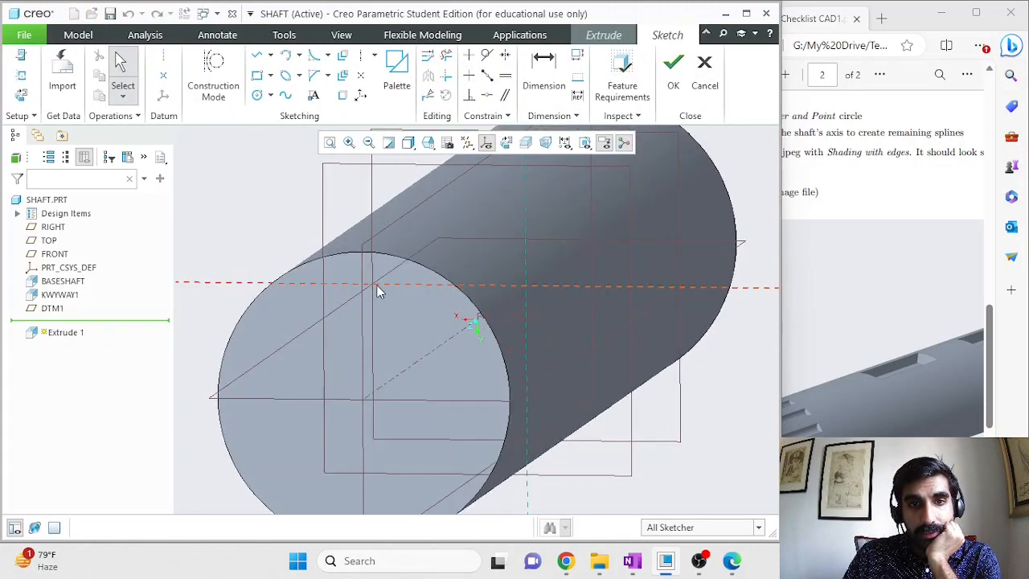
pyautogui.scroll(-4, 394, 255)
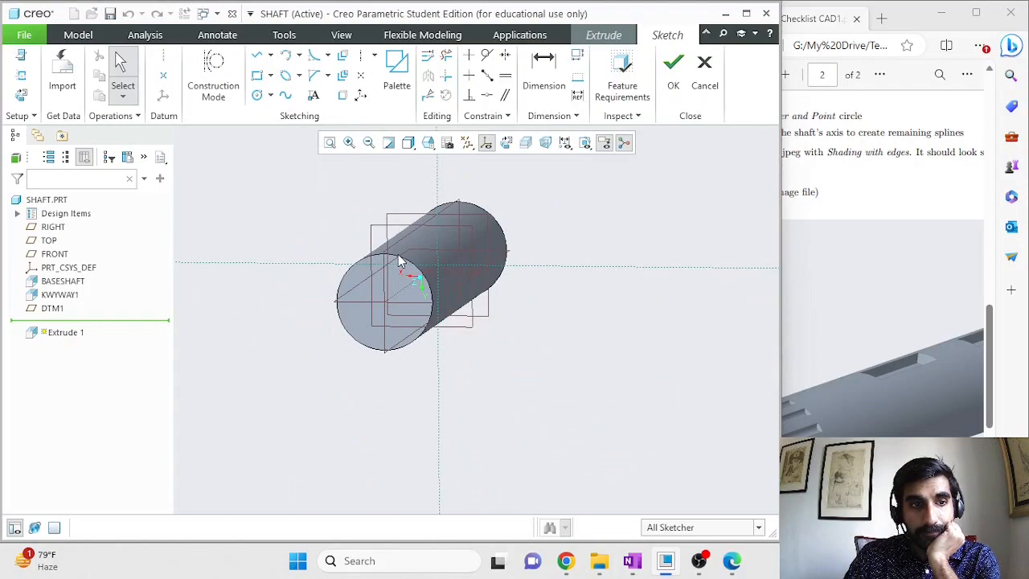
pyautogui.moveTo(524, 251)
pyautogui.mouseDown(button='middle')
pyautogui.moveTo(498, 261)
pyautogui.moveTo(474, 254)
pyautogui.mouseUp(button='middle')
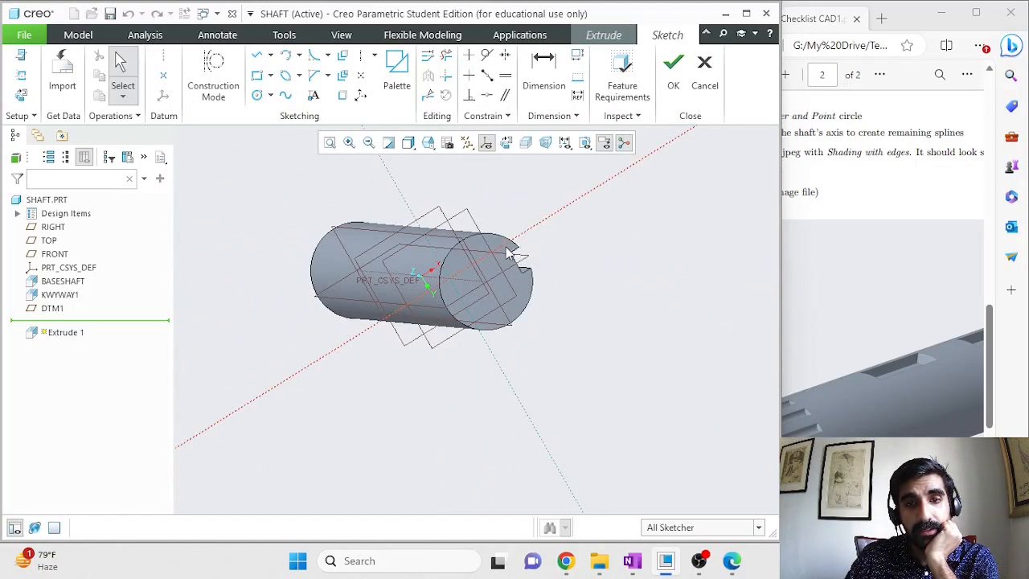
pyautogui.moveTo(583, 262)
pyautogui.mouseDown(button='middle')
pyautogui.moveTo(554, 278)
pyautogui.moveTo(603, 265)
pyautogui.mouseUp(button='middle')
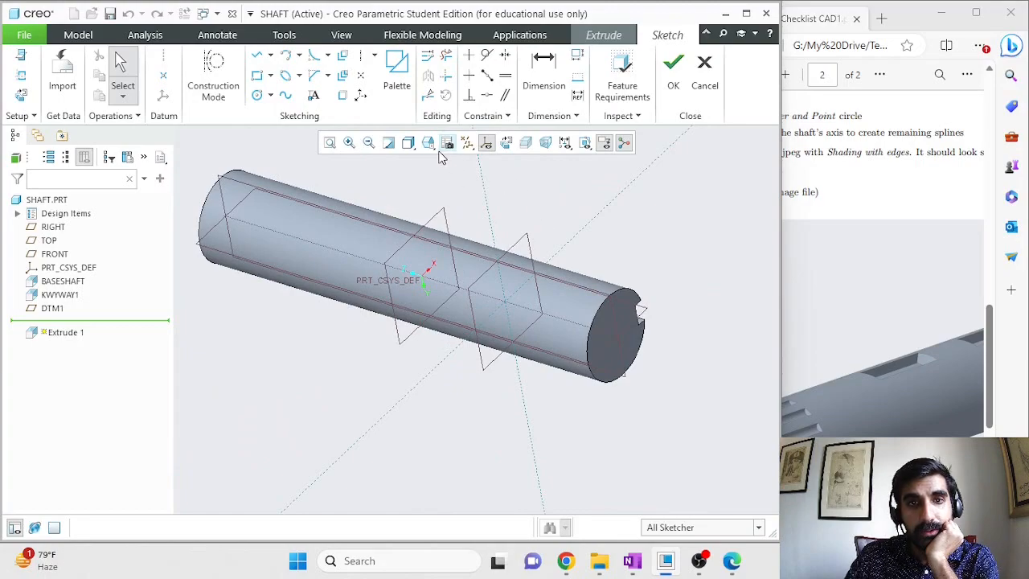
pyautogui.click(408, 142)
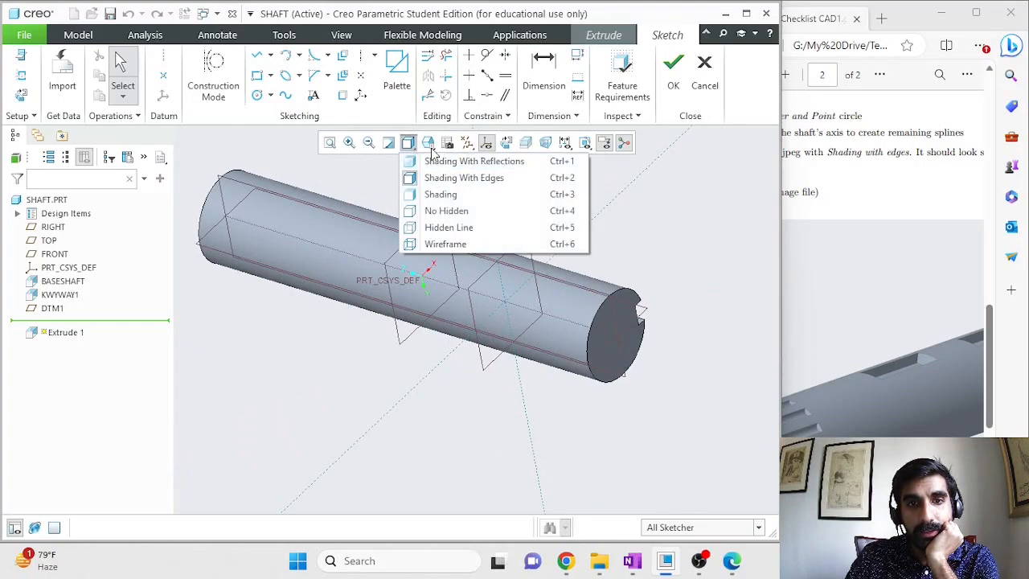
pyautogui.click(430, 145)
pyautogui.click(430, 144)
pyautogui.click(467, 299)
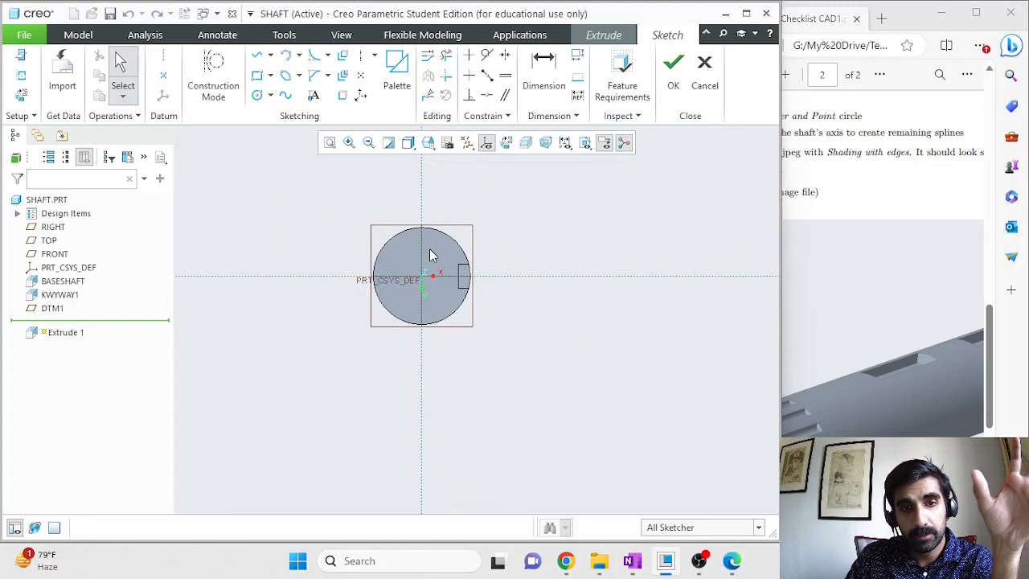
pyautogui.scroll(4, 452, 267)
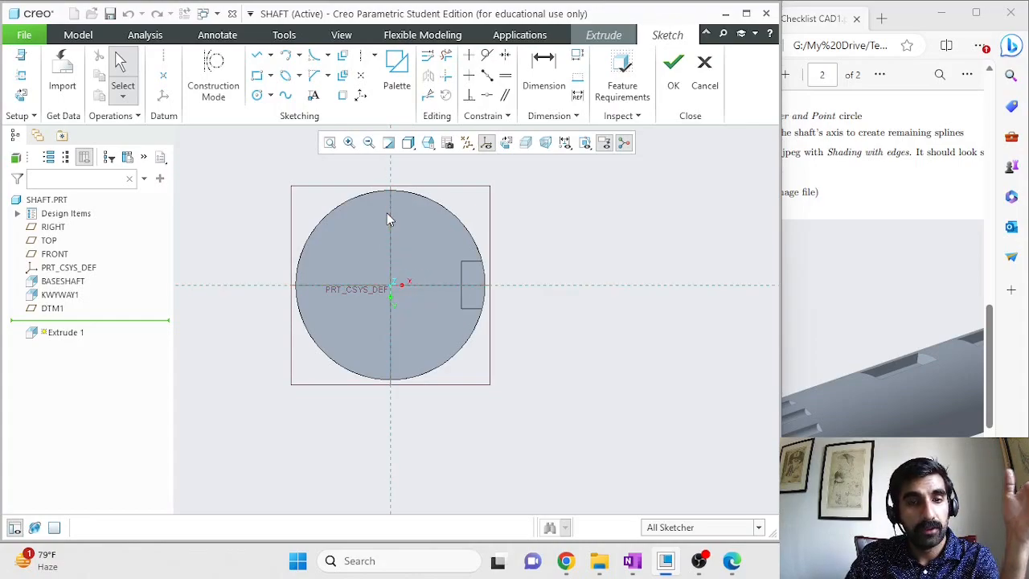
pyautogui.scroll(-3, 491, 287)
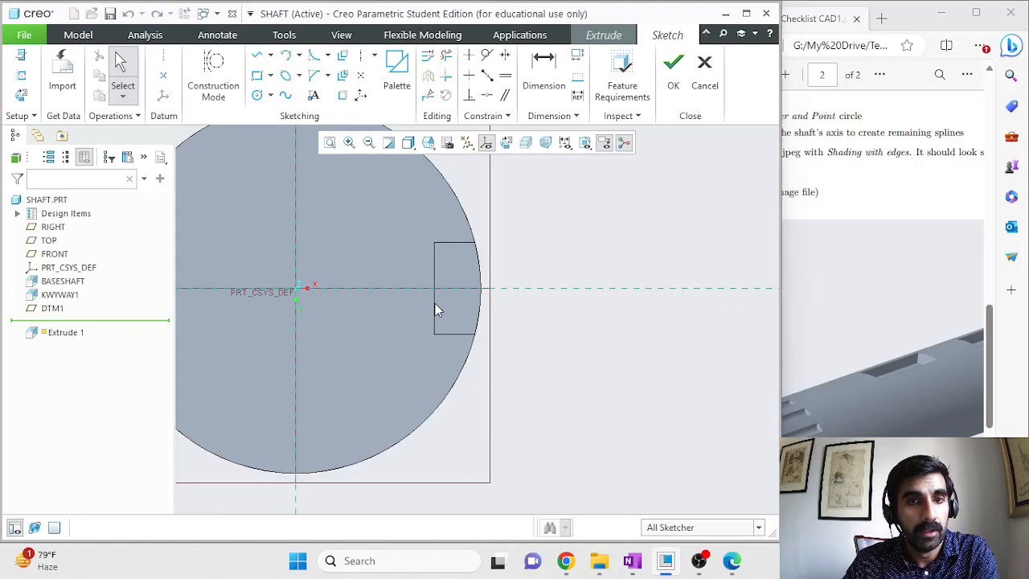
# Step: Trace the three straight sides of the first key-way's outline with a line chain, starting and ending on the shaft's circumference
pyautogui.click(257, 55)
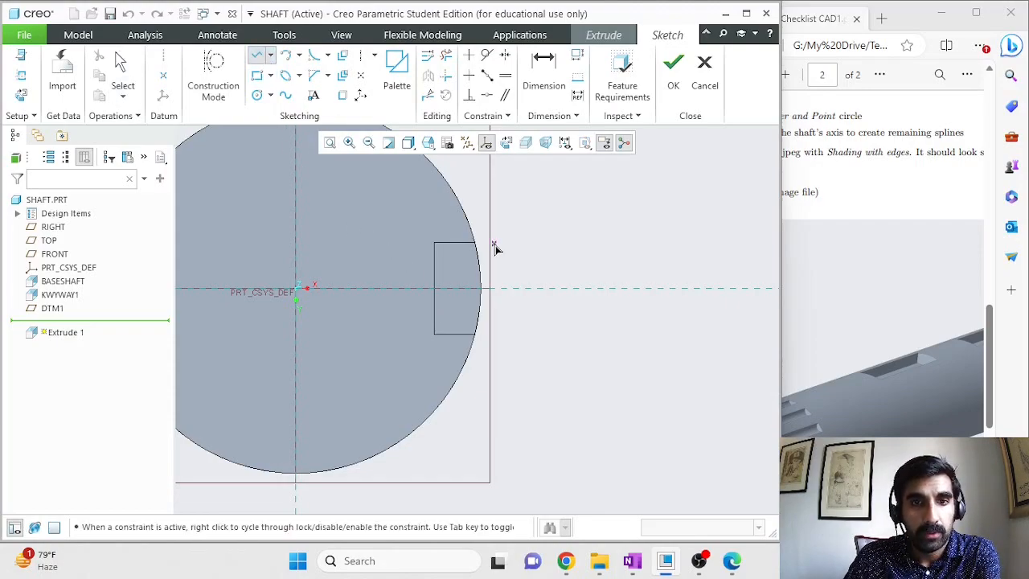
pyautogui.click(474, 244)
pyautogui.click(435, 243)
pyautogui.click(434, 335)
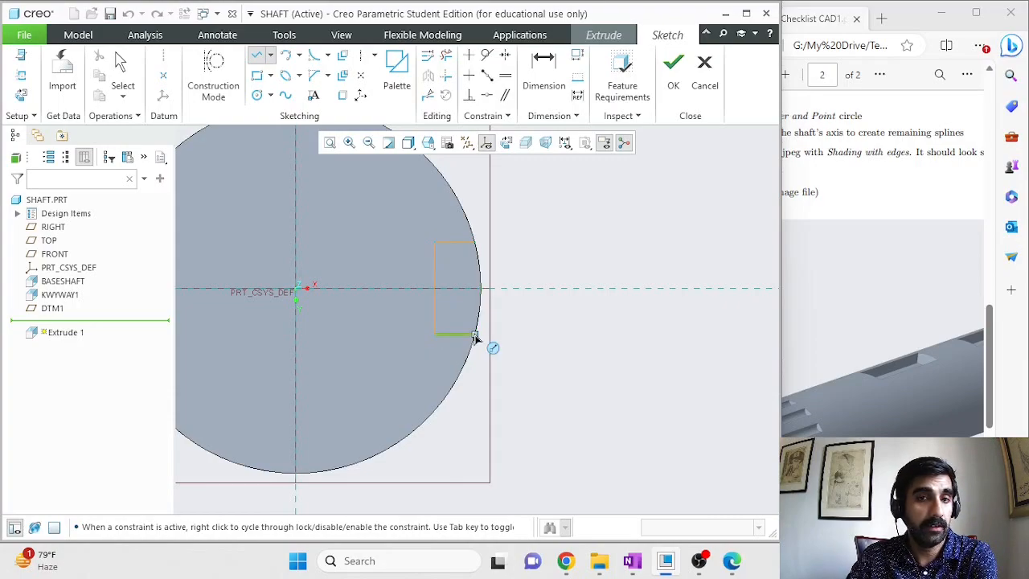
pyautogui.click(474, 336)
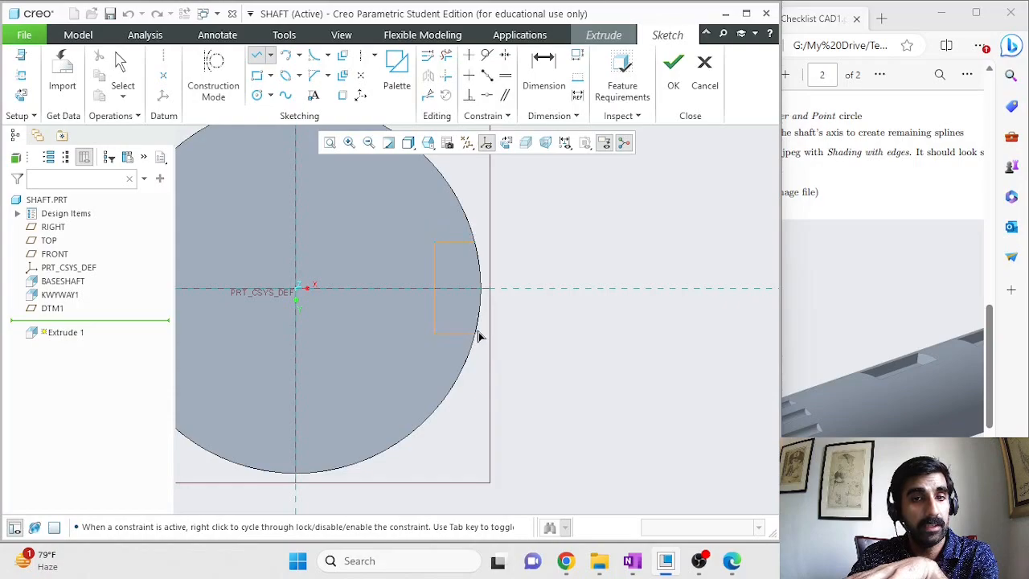
pyautogui.middleClick(587, 350)
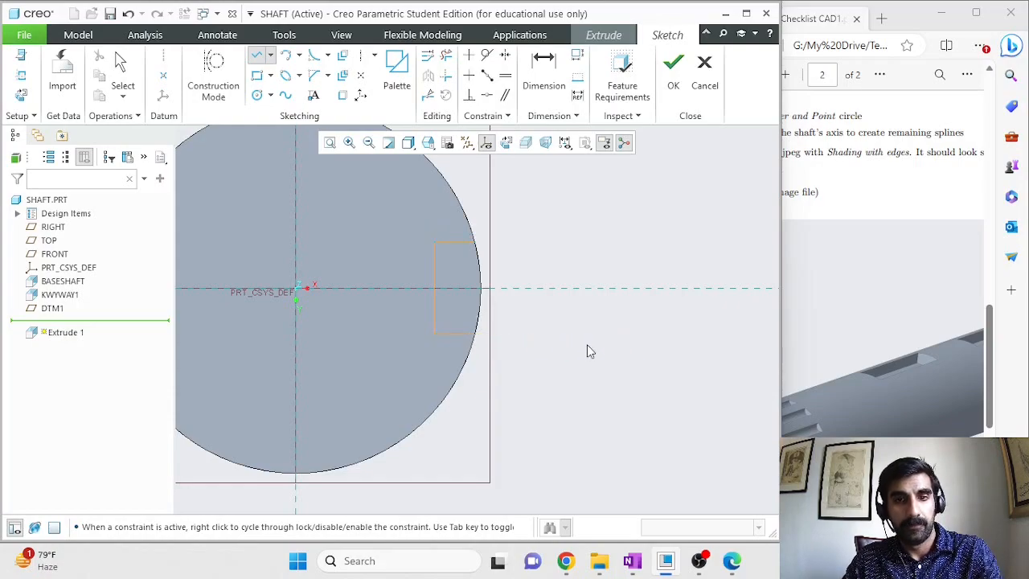
# Step: Check in 3D where the traced lines lie relative to the first key-way, restore the square-on view and end the Line command
pyautogui.hotkey('ctrl', 'd')
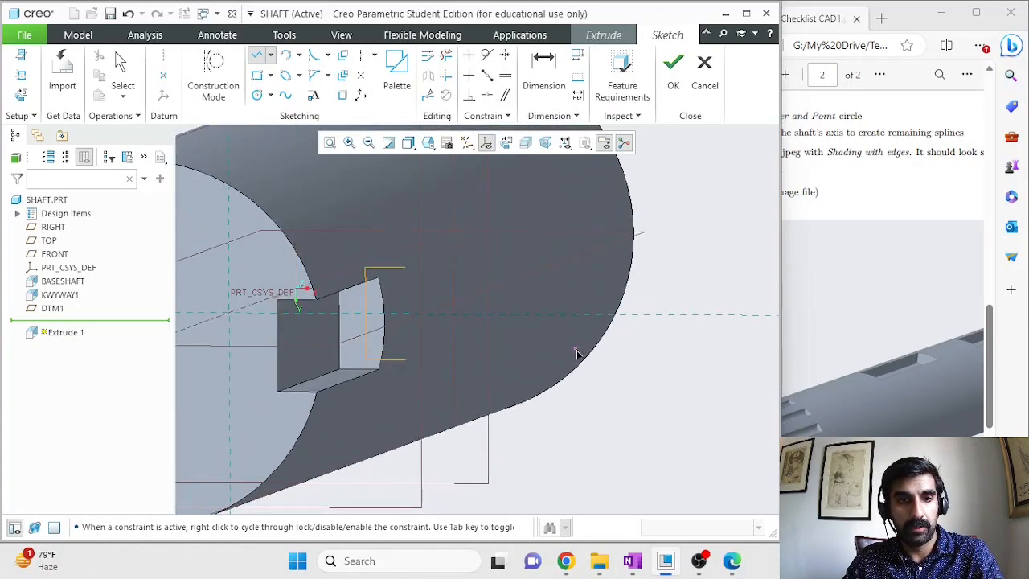
pyautogui.click(385, 269)
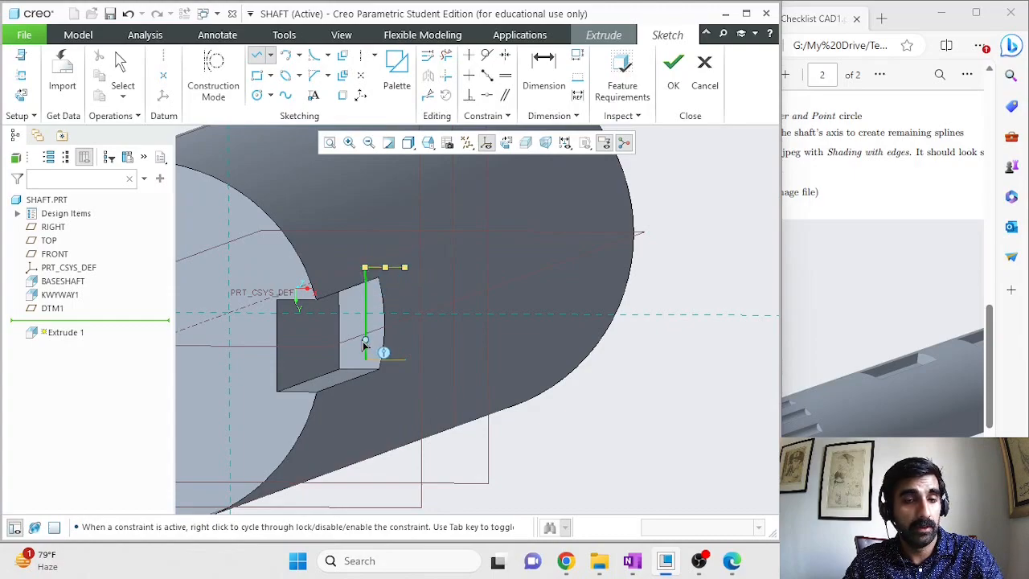
pyautogui.click(409, 144)
pyautogui.click(428, 143)
pyautogui.click(428, 143)
pyautogui.click(467, 299)
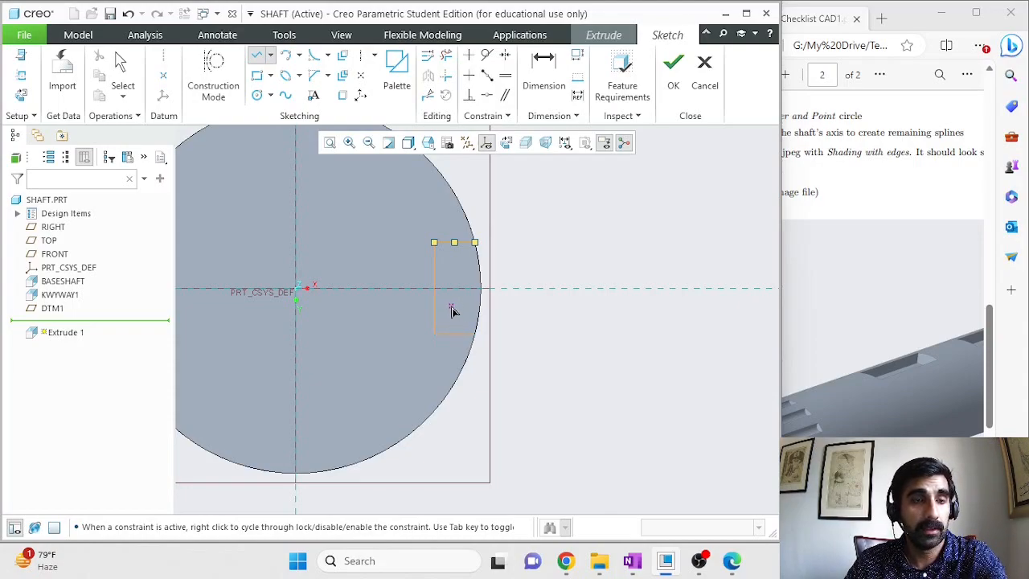
pyautogui.middleClick(527, 233)
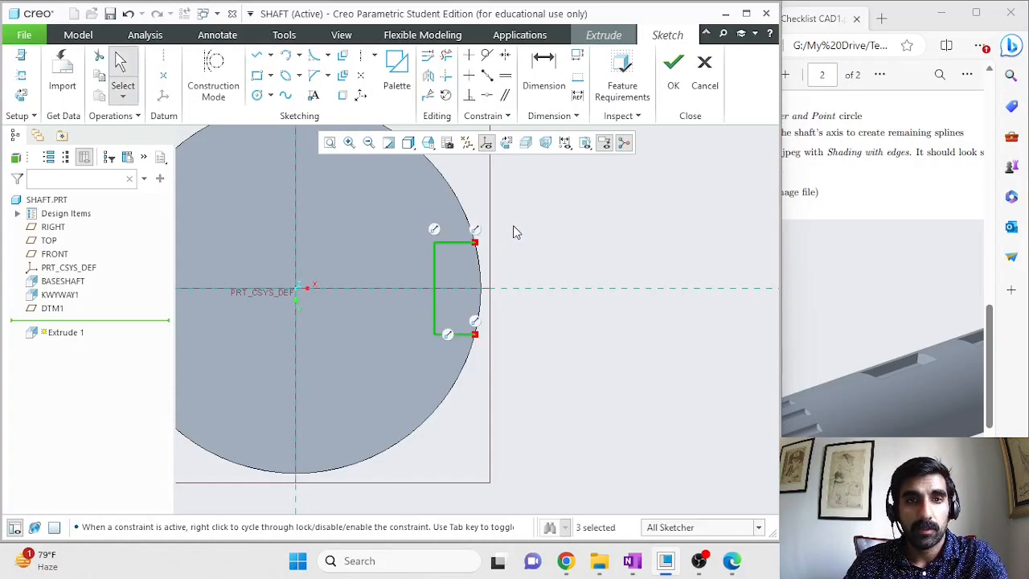
# Step: Close the traced key-way outline with a straight line between its two open endpoints on the shaft's circumference
pyautogui.click(516, 230)
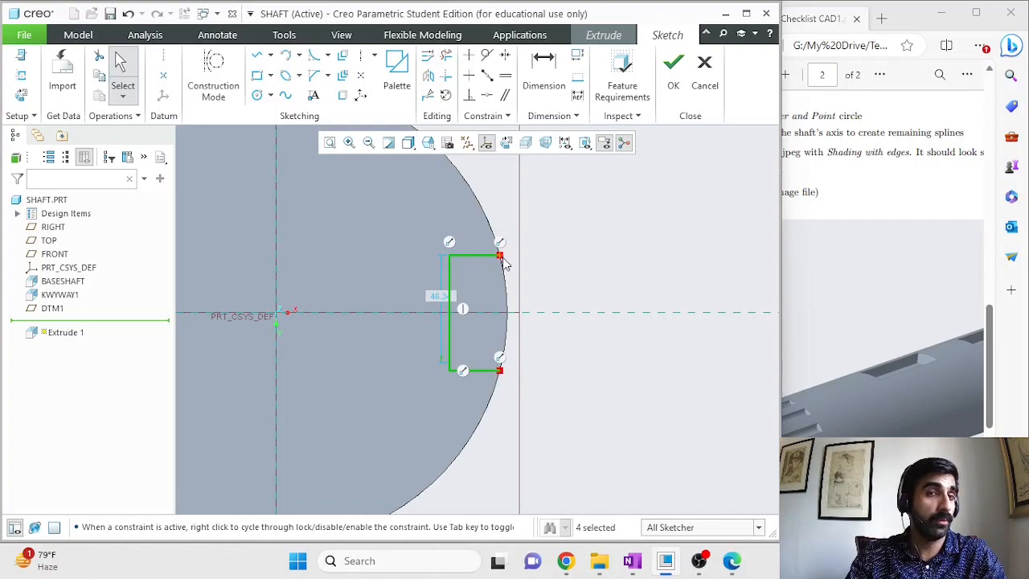
pyautogui.click(257, 56)
pyautogui.click(501, 369)
pyautogui.middleClick(598, 344)
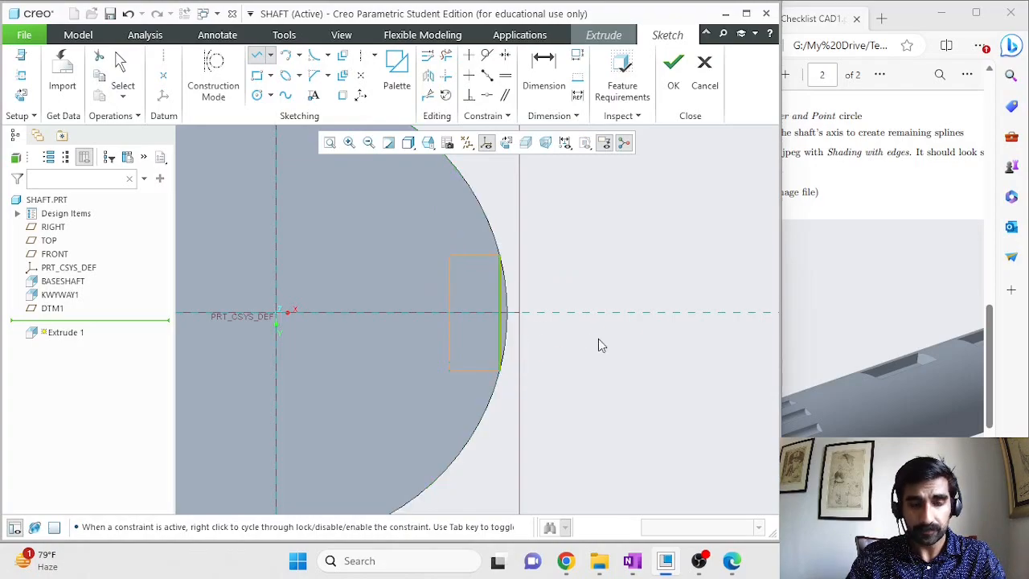
pyautogui.middleClick(598, 339)
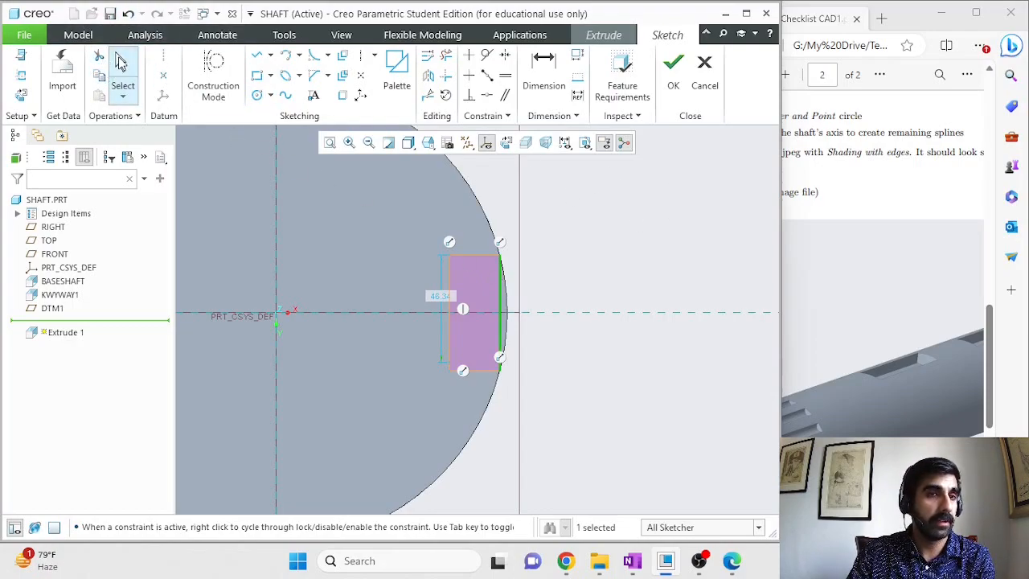
# Step: Delete the straight closing line, leaving the three traced sides of the key-way outline
pyautogui.click(121, 64)
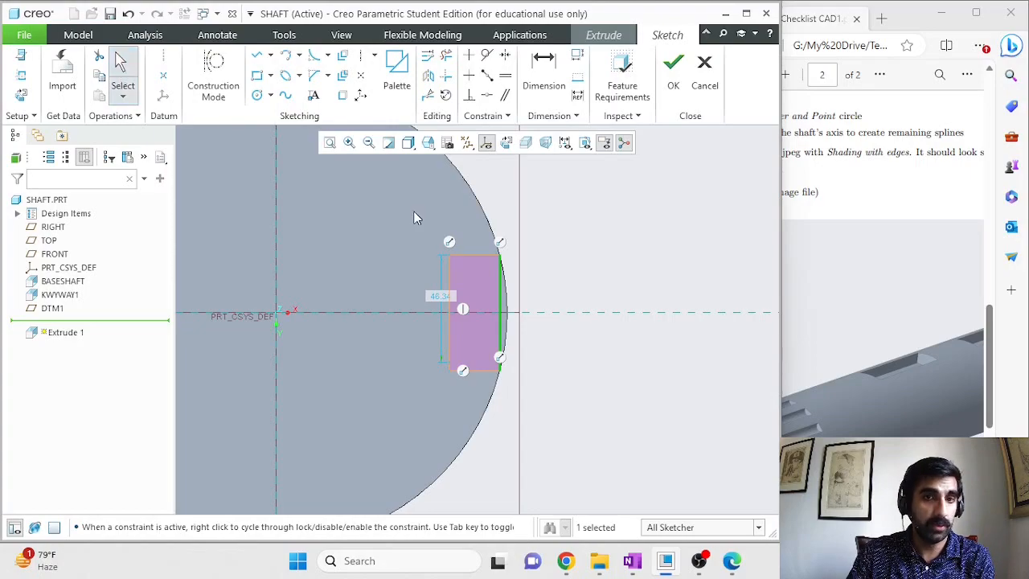
pyautogui.click(501, 287)
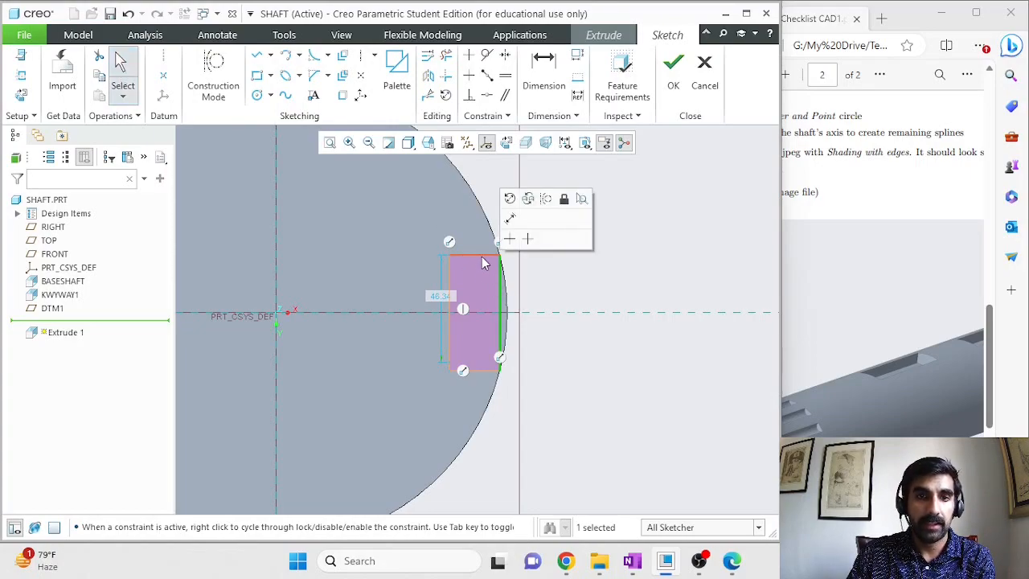
pyautogui.click(482, 255)
pyautogui.click(501, 280)
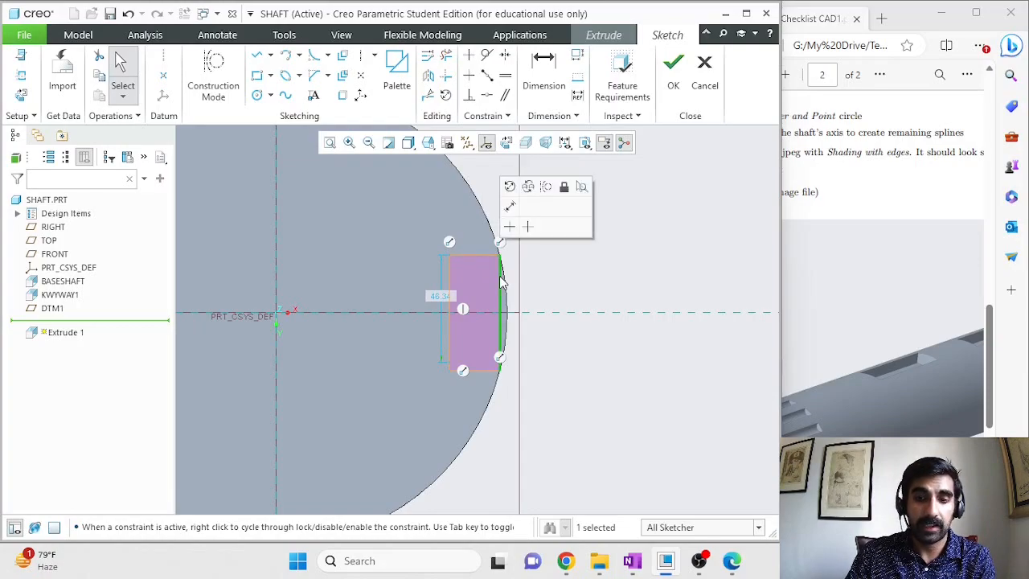
pyautogui.press('Delete')
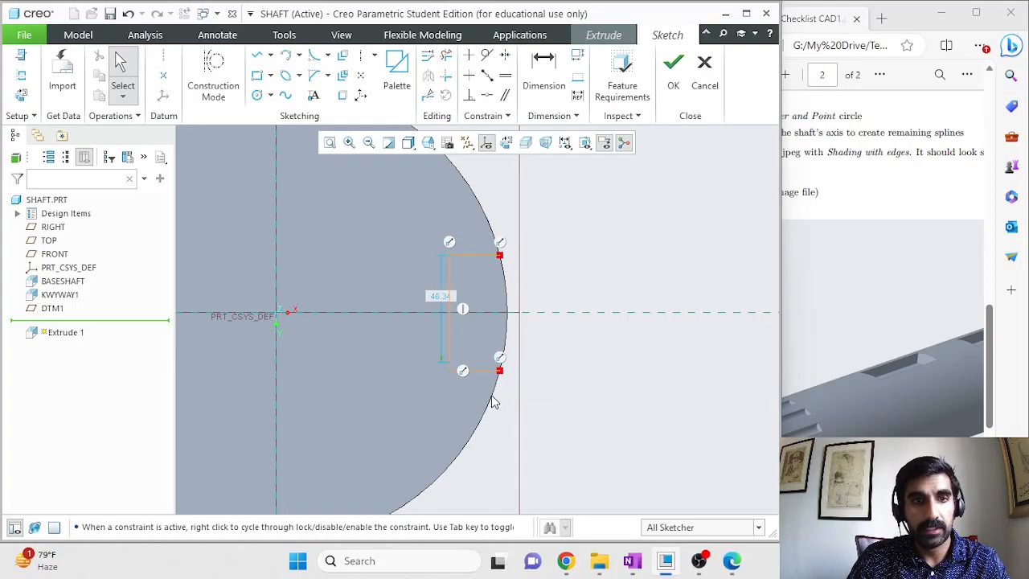
# Step: Remove all three traced key-way lines with Delete Segment and end the command
pyautogui.moveTo(369, 184); pyautogui.dragTo(593, 444)
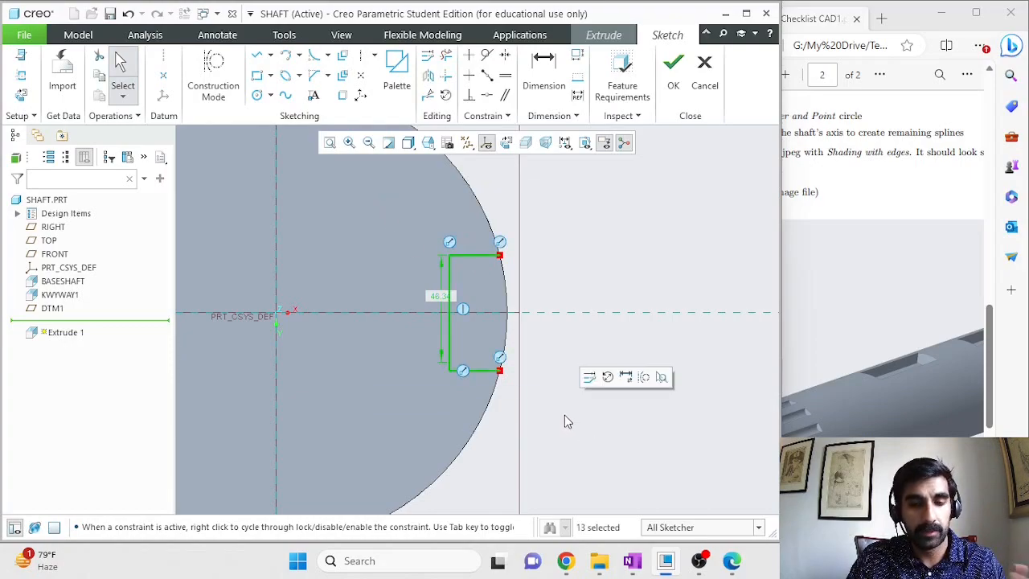
pyautogui.click(594, 275)
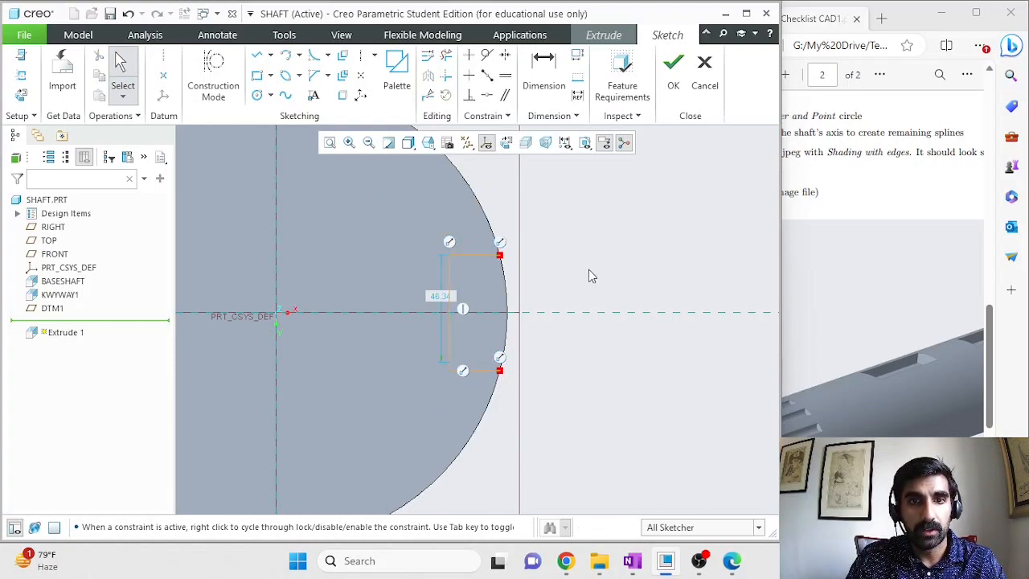
pyautogui.click(445, 58)
pyautogui.moveTo(504, 190)
pyautogui.mouseDown()
pyautogui.moveTo(481, 228)
pyautogui.moveTo(477, 270)
pyautogui.moveTo(441, 292)
pyautogui.moveTo(432, 320)
pyautogui.moveTo(471, 355)
pyautogui.moveTo(480, 381)
pyautogui.moveTo(446, 372)
pyautogui.moveTo(453, 363)
pyautogui.mouseUp()
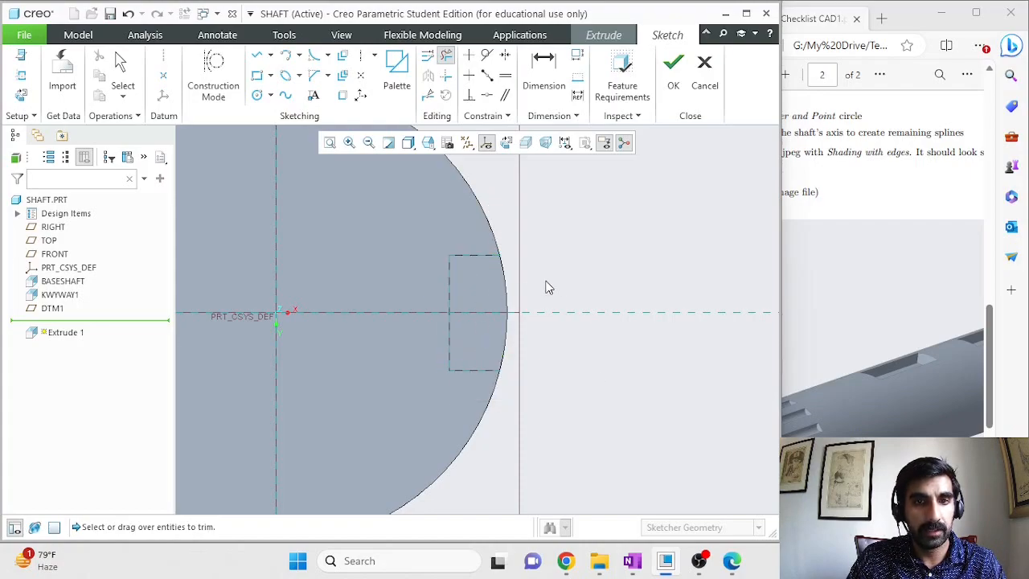
pyautogui.middleClick(592, 288)
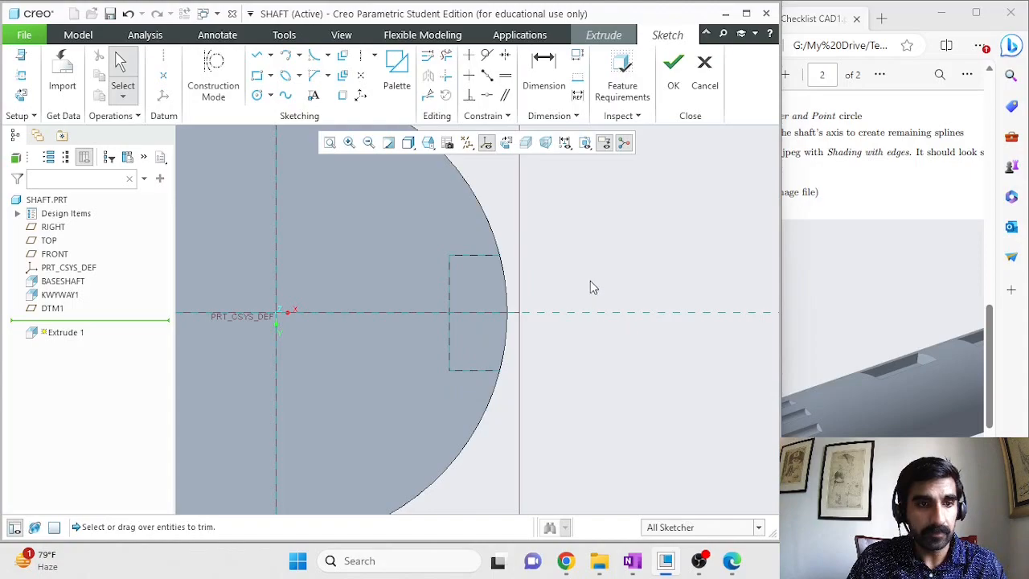
# Step: Project the first key-way's three straight edges and the connecting arc of the shaft's circumference into the sketch as a closed outline
pyautogui.hotkey('ctrl', 'd')
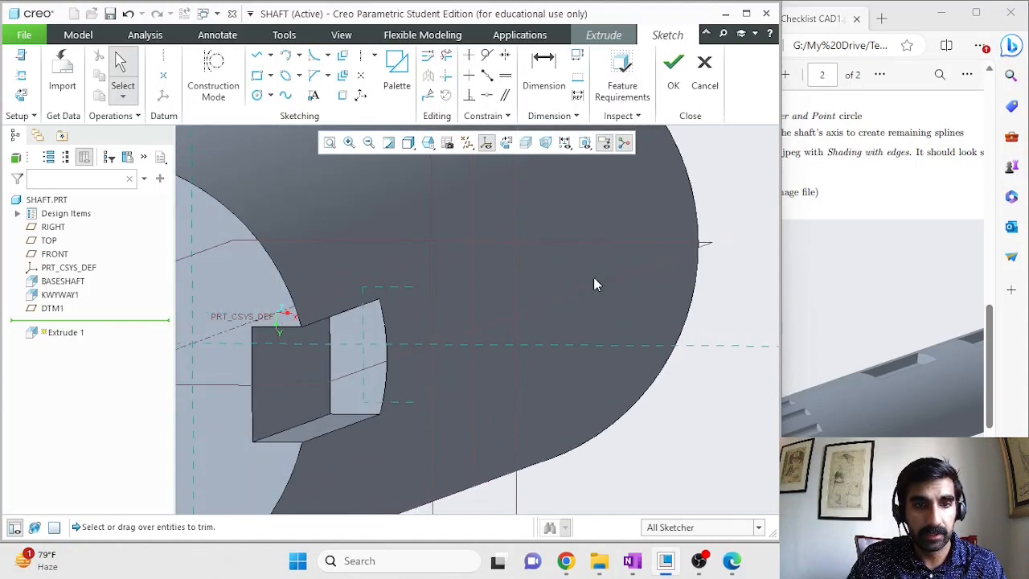
pyautogui.click(409, 145)
pyautogui.click(429, 142)
pyautogui.click(465, 298)
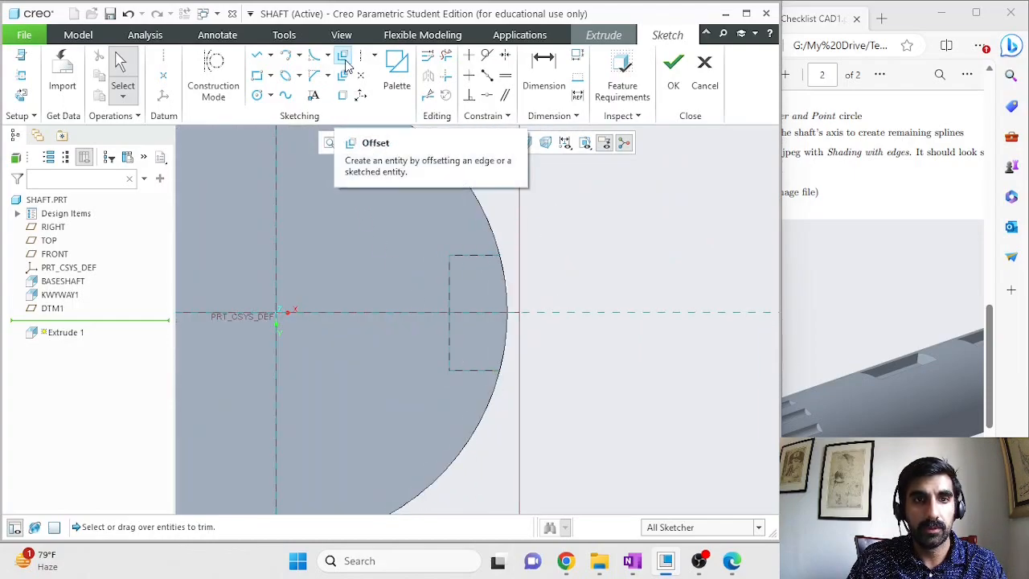
pyautogui.click(344, 103)
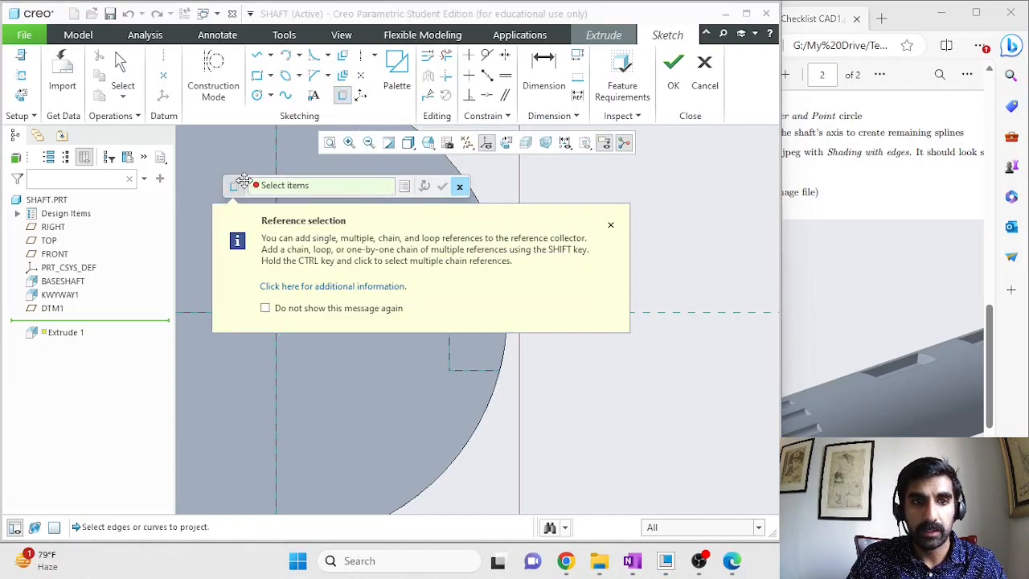
pyautogui.moveTo(241, 182); pyautogui.dragTo(201, 113)
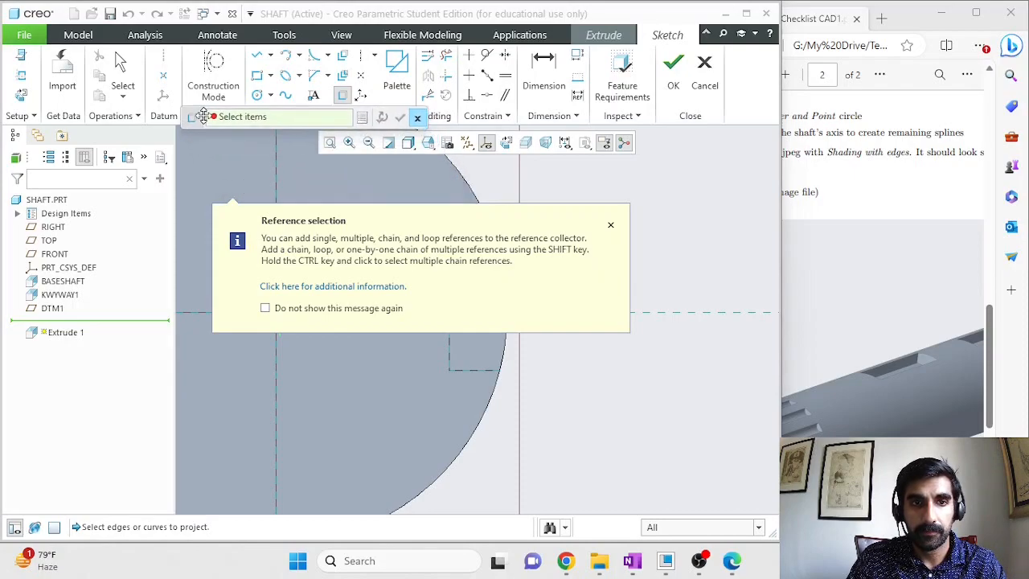
pyautogui.click(610, 225)
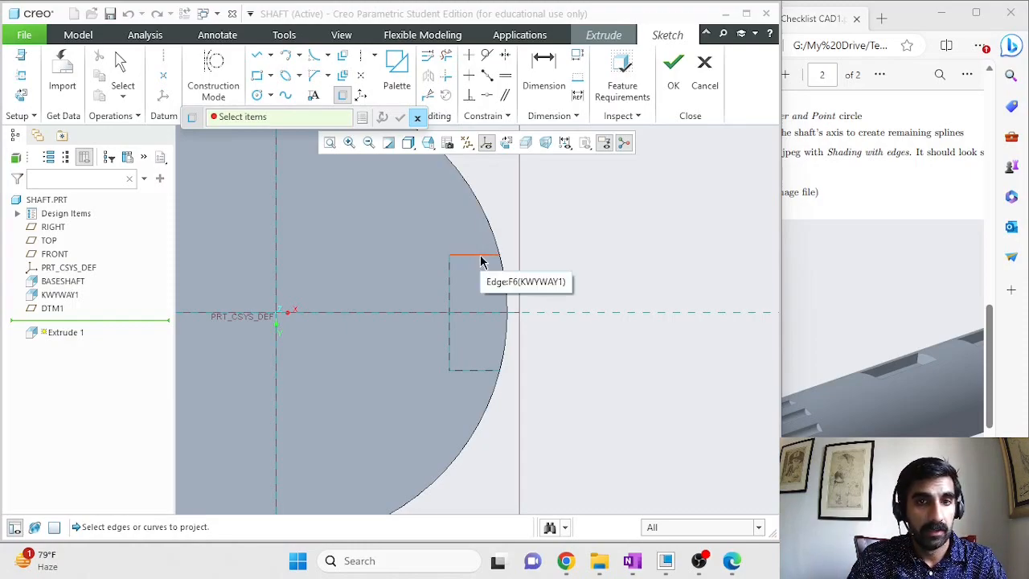
pyautogui.click(481, 257)
pyautogui.click(449, 271)
pyautogui.click(483, 257)
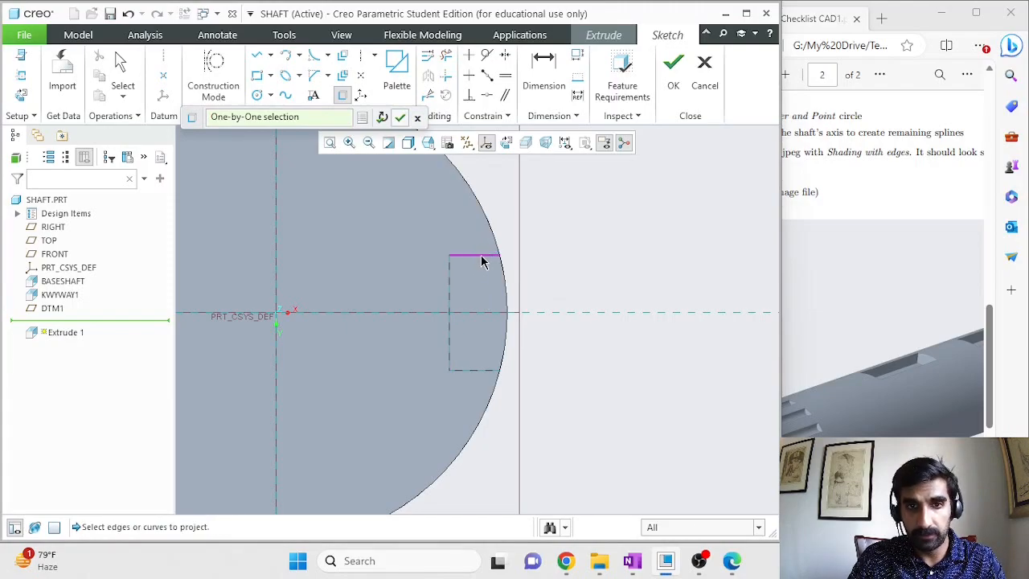
pyautogui.click(449, 277)
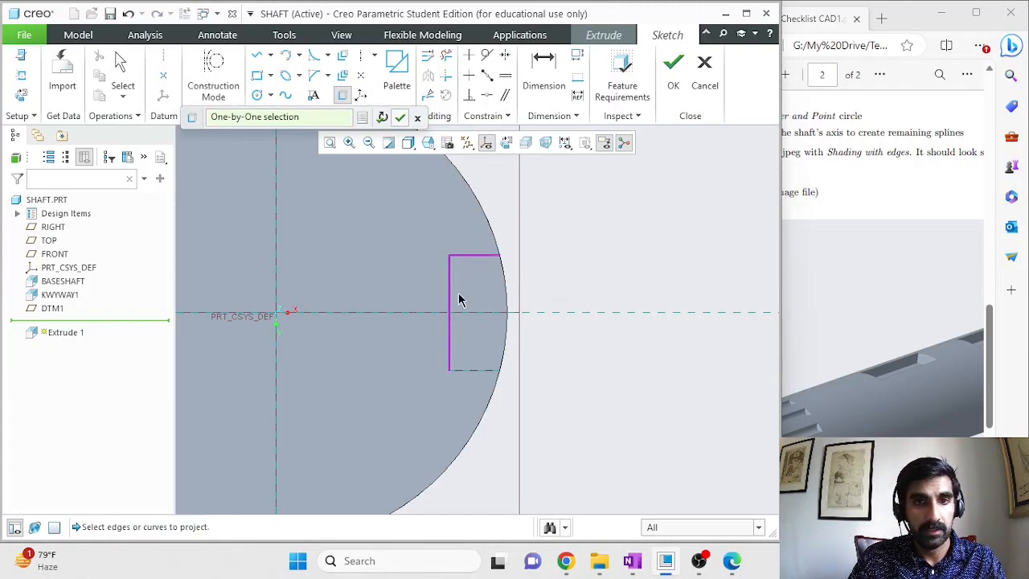
pyautogui.click(476, 371)
pyautogui.click(506, 359)
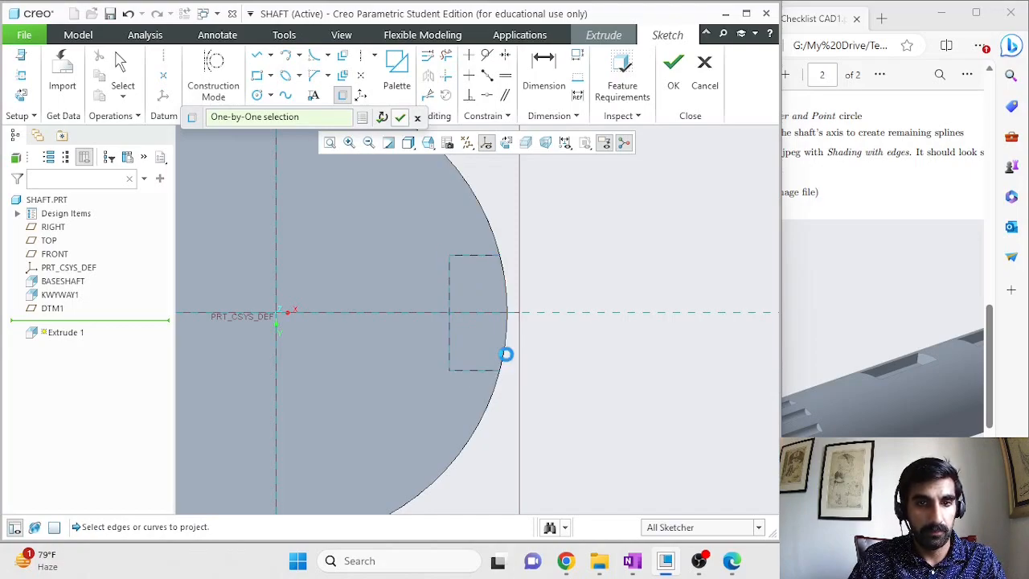
pyautogui.middleClick(621, 257)
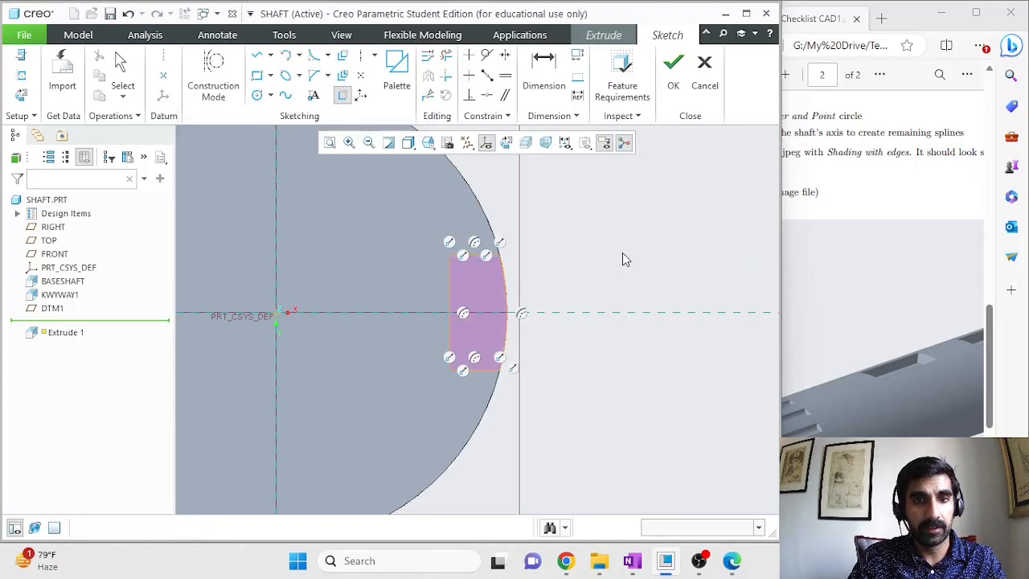
# Step: Check in 3D where the projected outline lies relative to the first key-way and accept the sketch
pyautogui.scroll(1, 616, 269)
pyautogui.hotkey('ctrl', 'd')
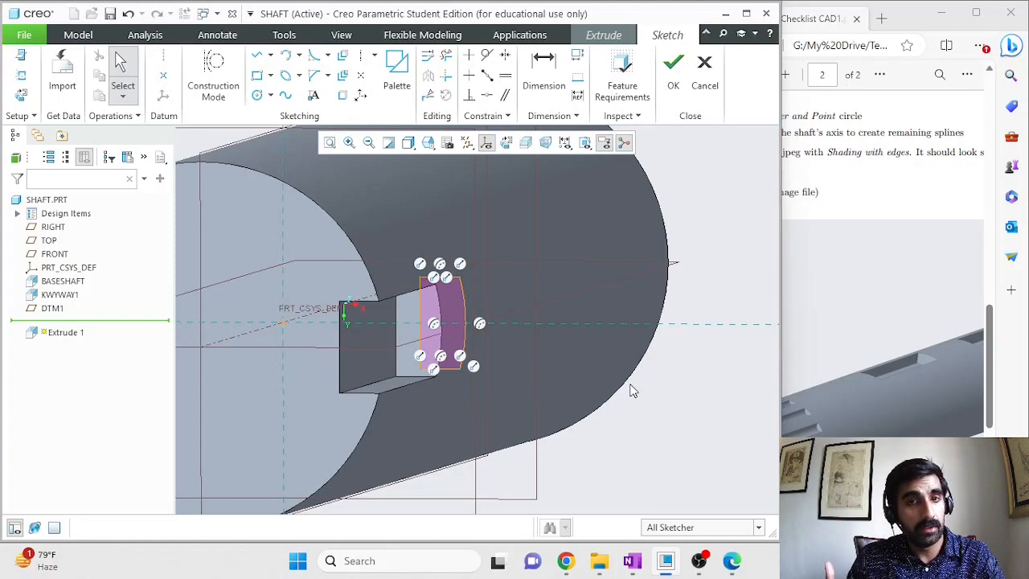
pyautogui.scroll(3, 634, 391)
pyautogui.moveTo(643, 410); pyautogui.dragTo(608, 408, button='middle')
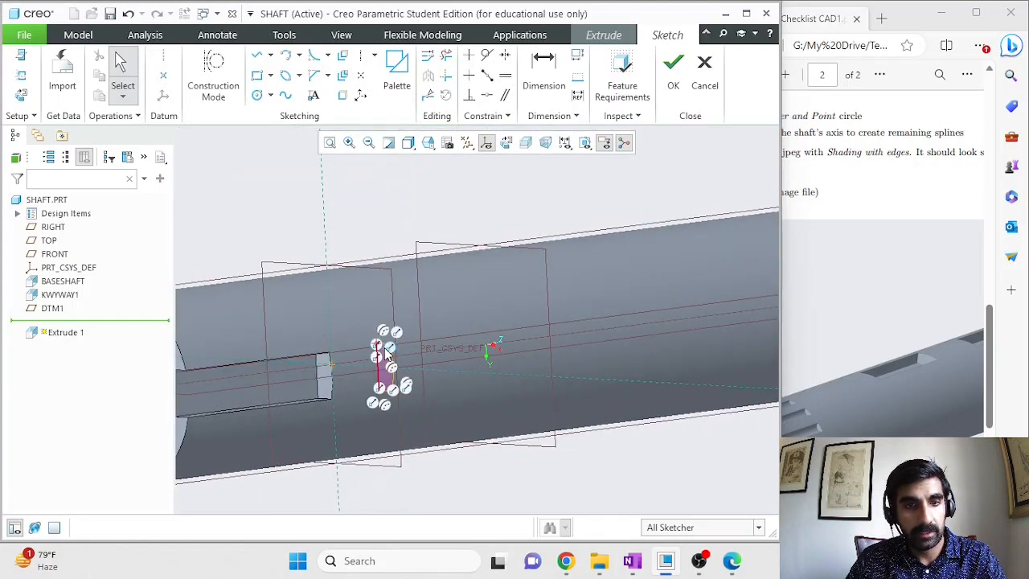
pyautogui.scroll(-3, 384, 303)
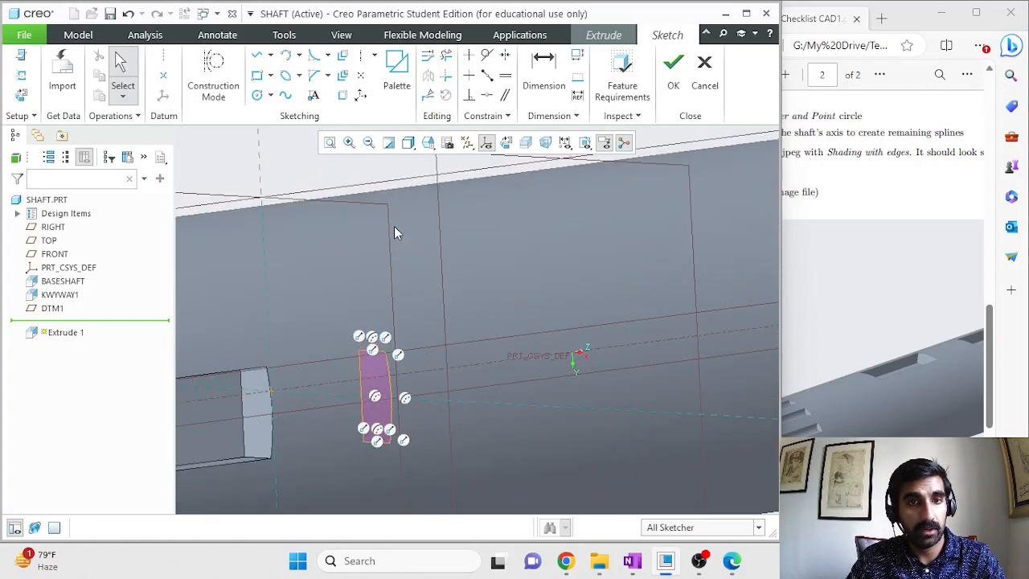
pyautogui.scroll(2, 380, 265)
pyautogui.moveTo(381, 265); pyautogui.dragTo(472, 227, button='middle')
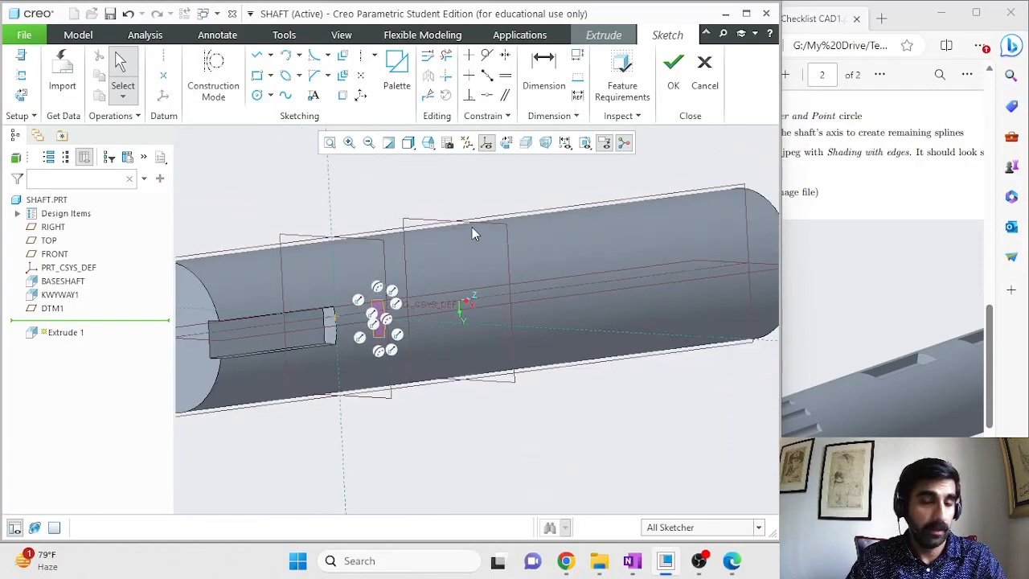
pyautogui.click(671, 68)
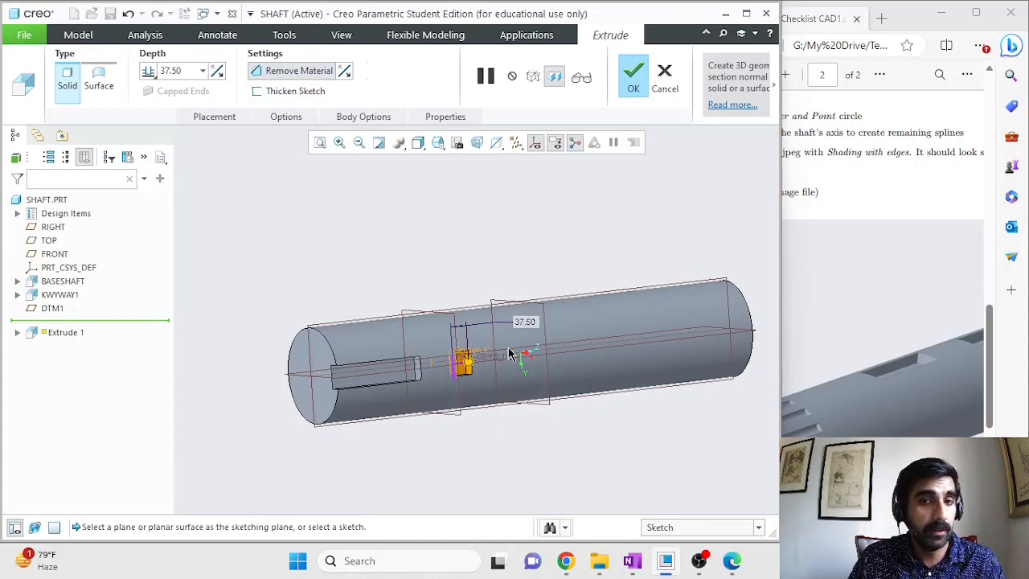
# Step: Extend the material-removing extrusion away from the first key-way, set its depth to 200 mm and complete the feature
pyautogui.scroll(2, 671, 470)
pyautogui.scroll(-1, 668, 464)
pyautogui.moveTo(356, 304); pyautogui.dragTo(557, 283)
pyautogui.click(191, 73)
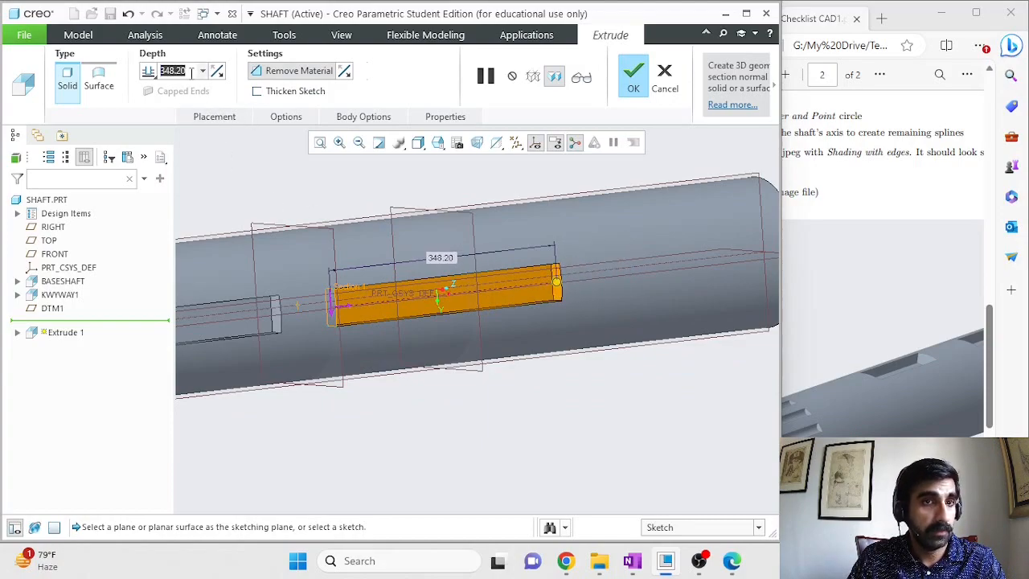
pyautogui.write('200')
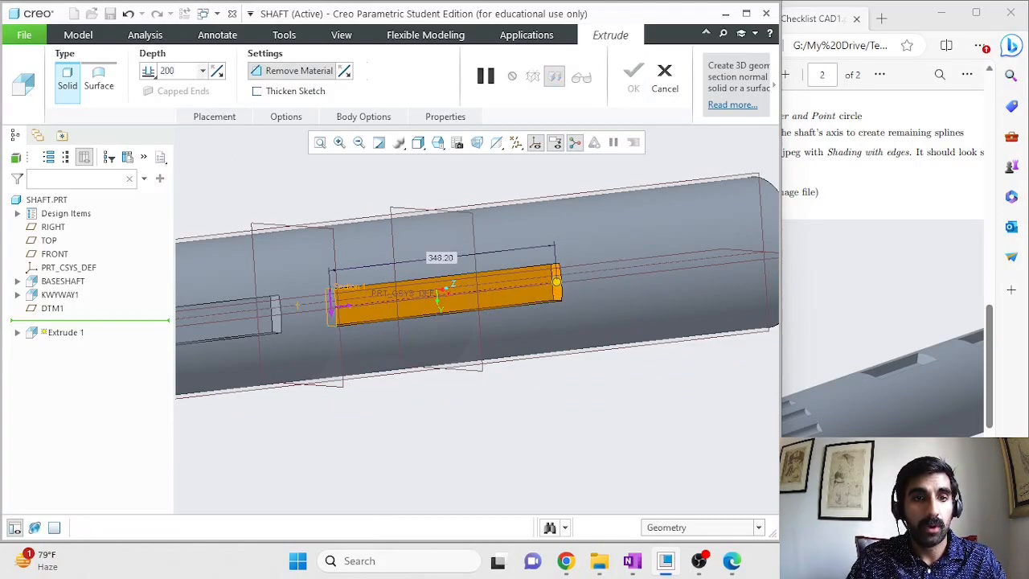
pyautogui.press('Return')
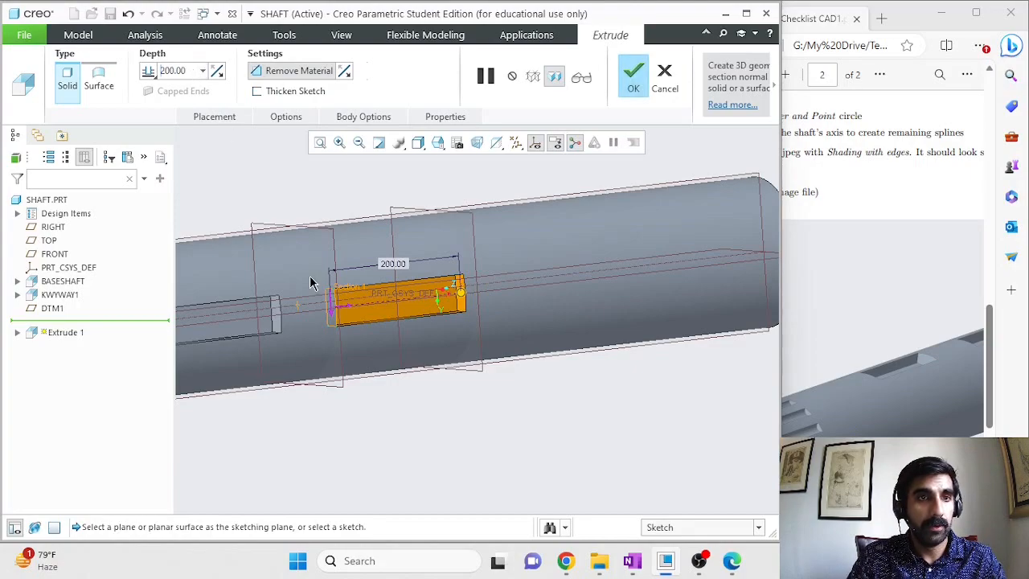
pyautogui.scroll(-2, 533, 500)
pyautogui.moveTo(546, 458); pyautogui.dragTo(530, 436, button='middle')
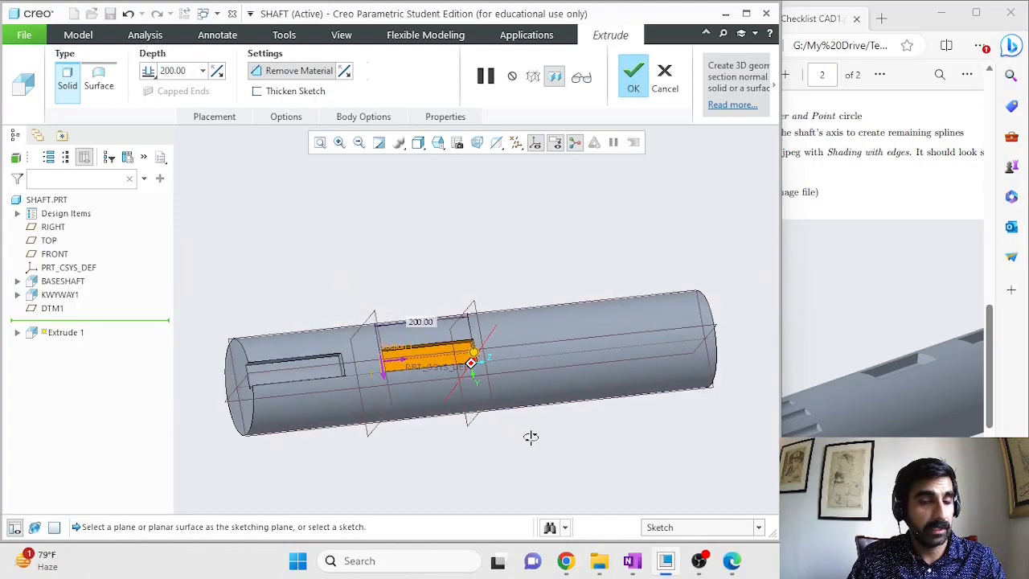
pyautogui.click(631, 87)
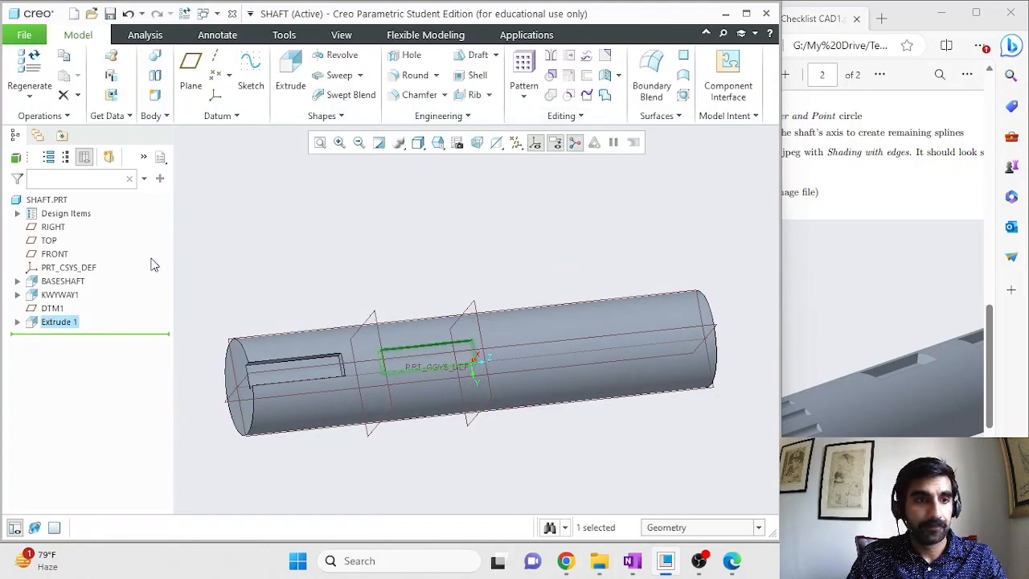
# Step: Rename the new extruded cut as KeyWay2
pyautogui.doubleClick(67, 322)
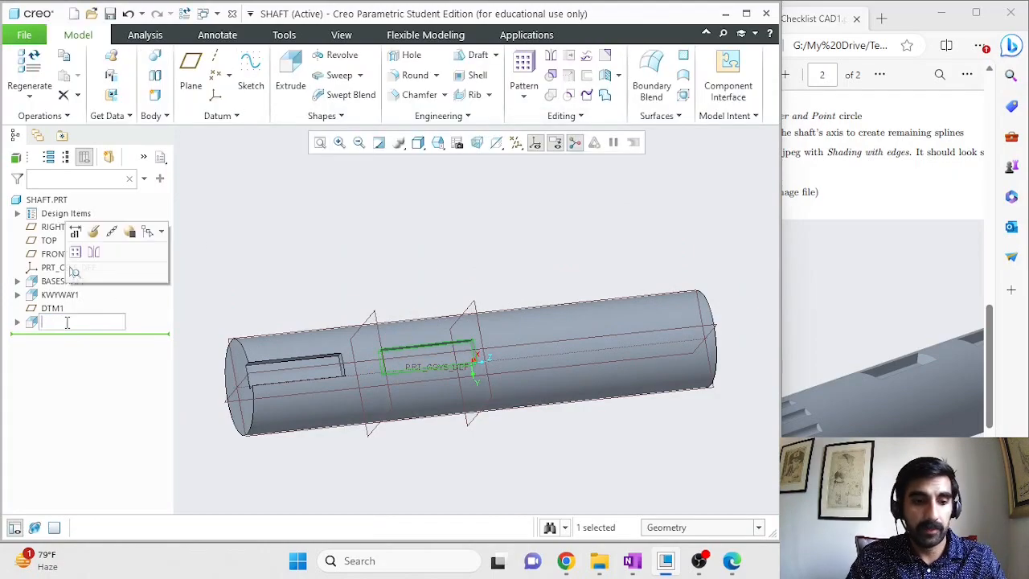
pyautogui.write('K')
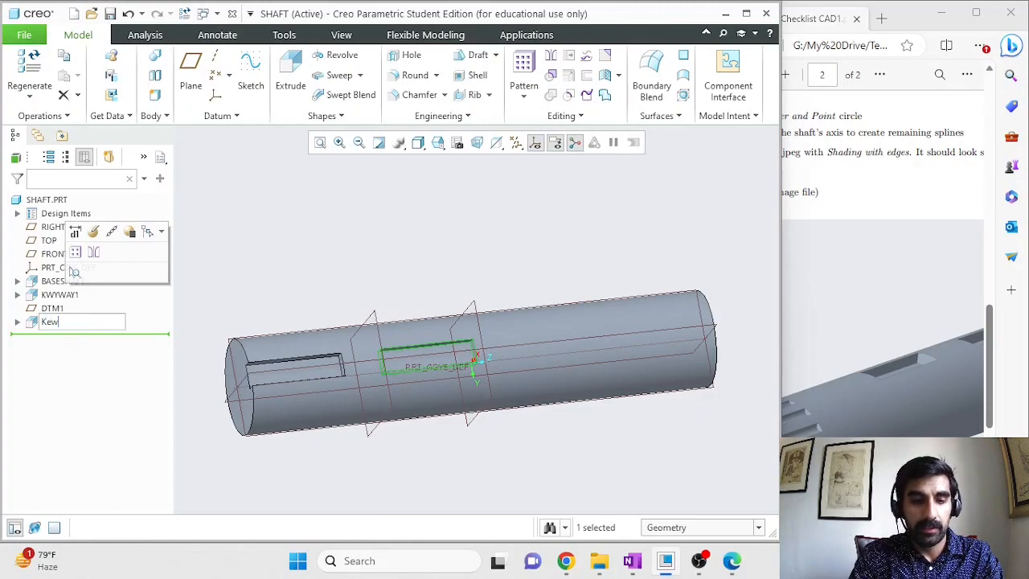
pyautogui.write('eyWay2')
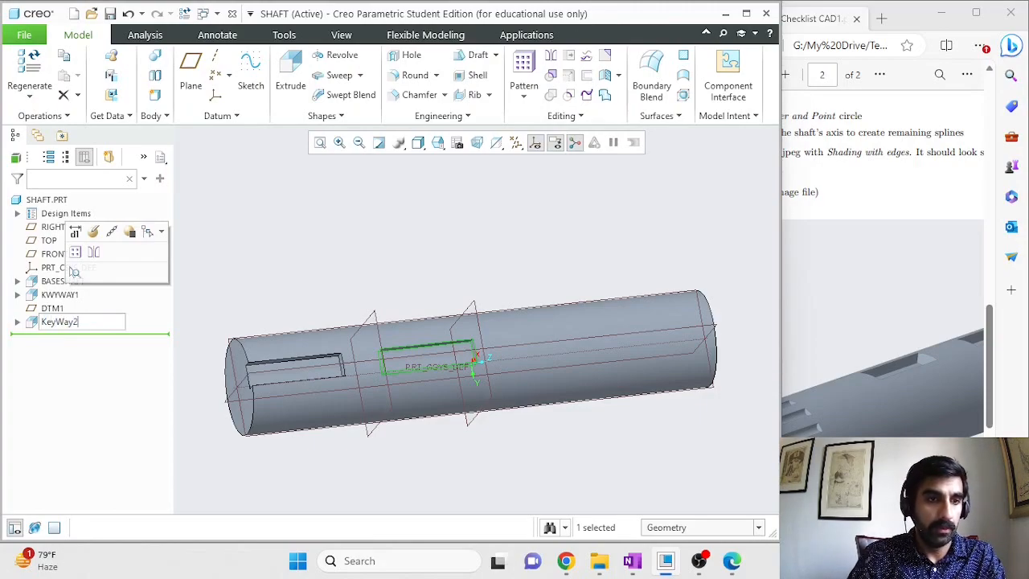
pyautogui.click(291, 306)
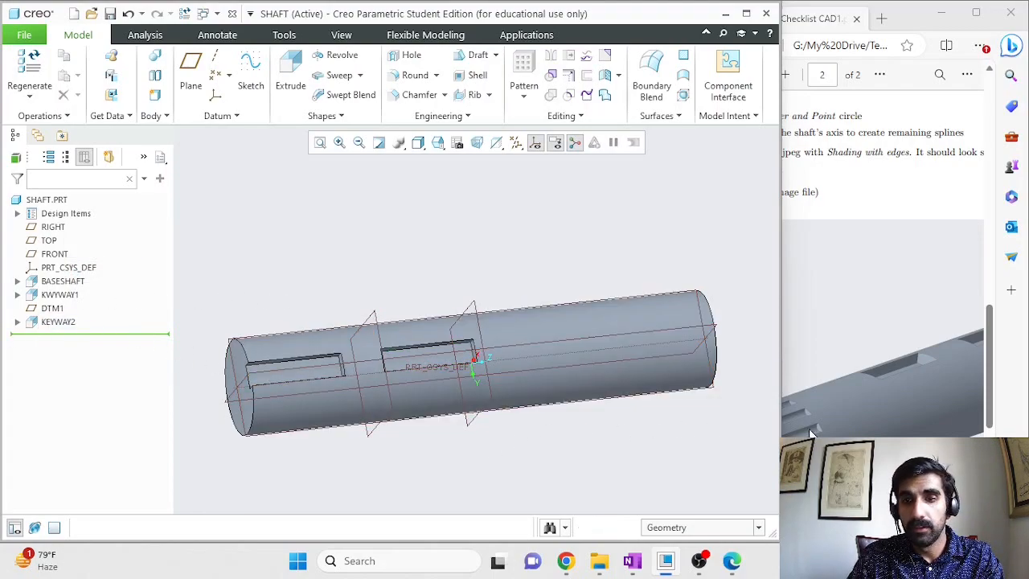
pyautogui.scroll(-2, 535, 445)
pyautogui.moveTo(536, 445); pyautogui.dragTo(520, 425, button='middle')
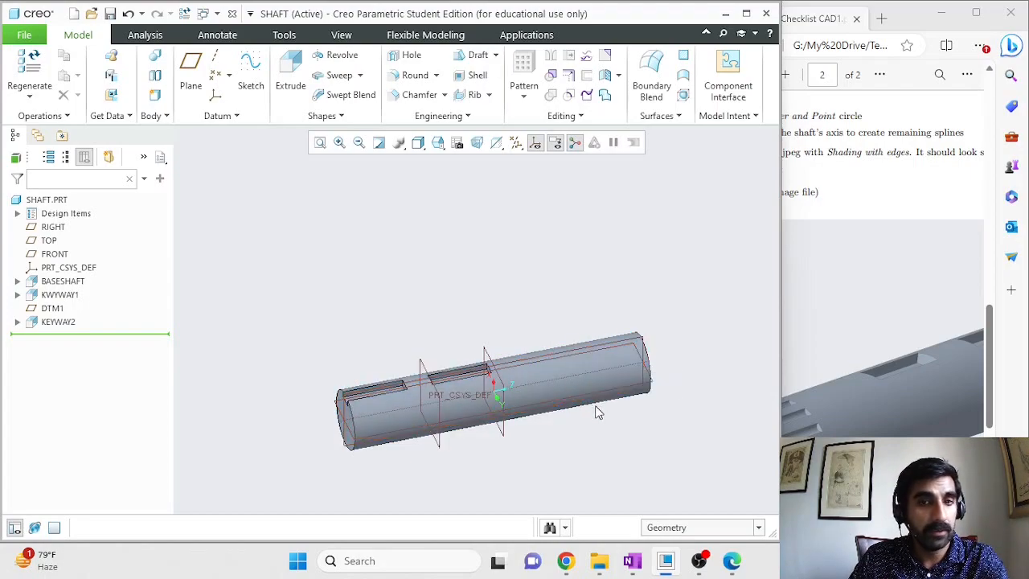
# Step: Consult the shaft checklist PDF for the number, depth and diameter of the splines and the end they belong on
pyautogui.click(855, 341)
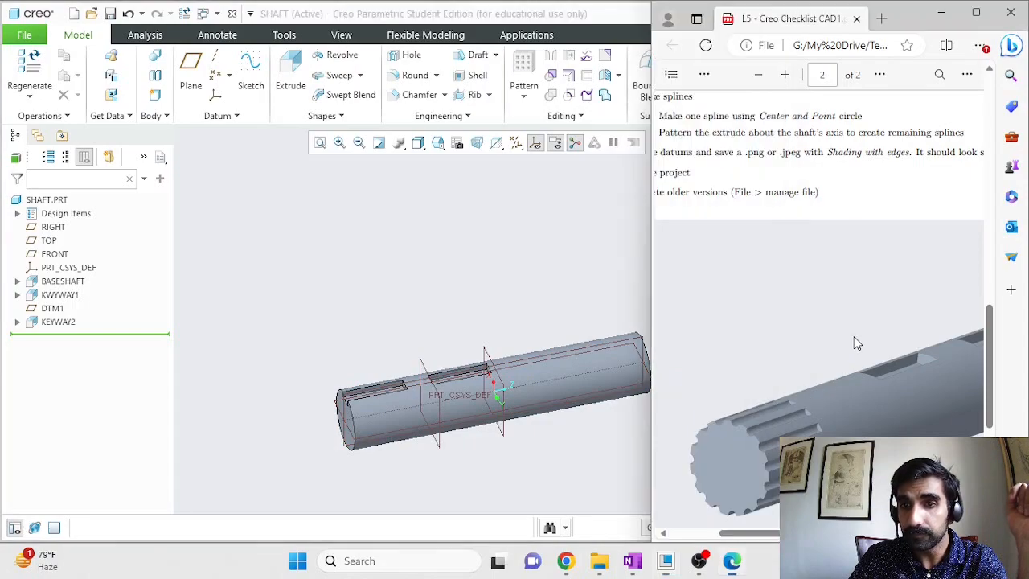
pyautogui.scroll(3, 801, 349)
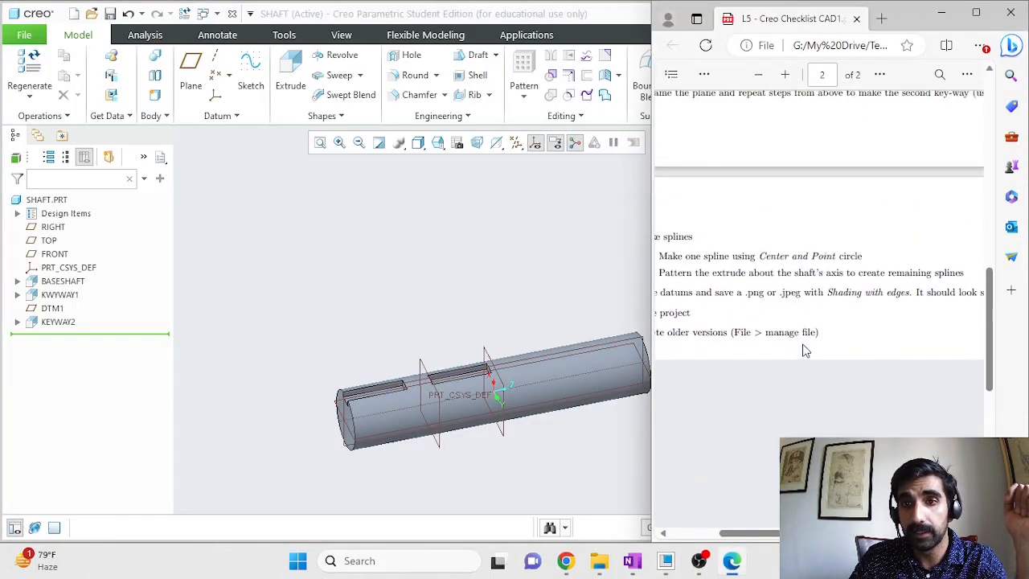
pyautogui.scroll(5, 794, 397)
pyautogui.scroll(3, 794, 397)
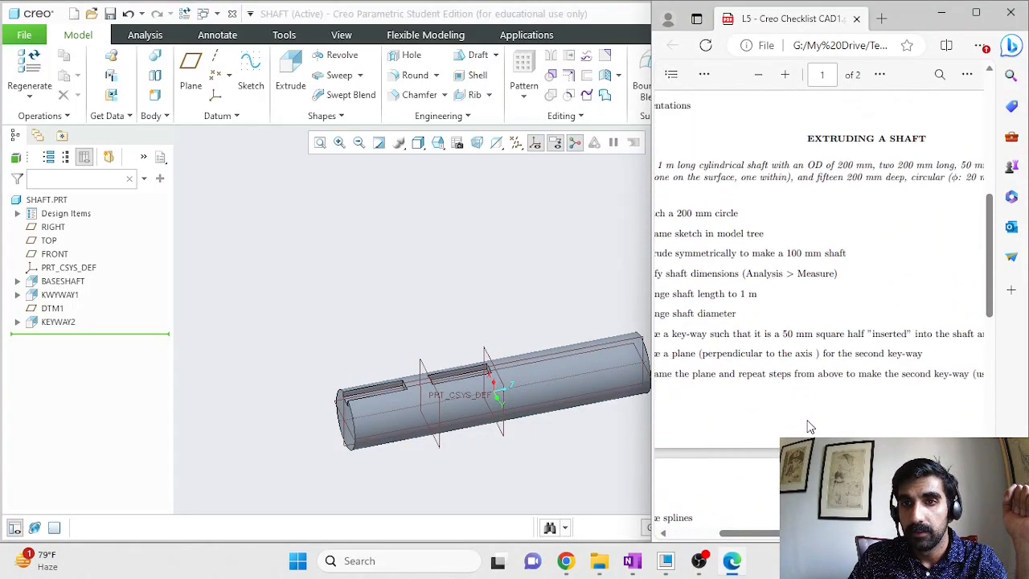
pyautogui.hscroll(2, 794, 397)
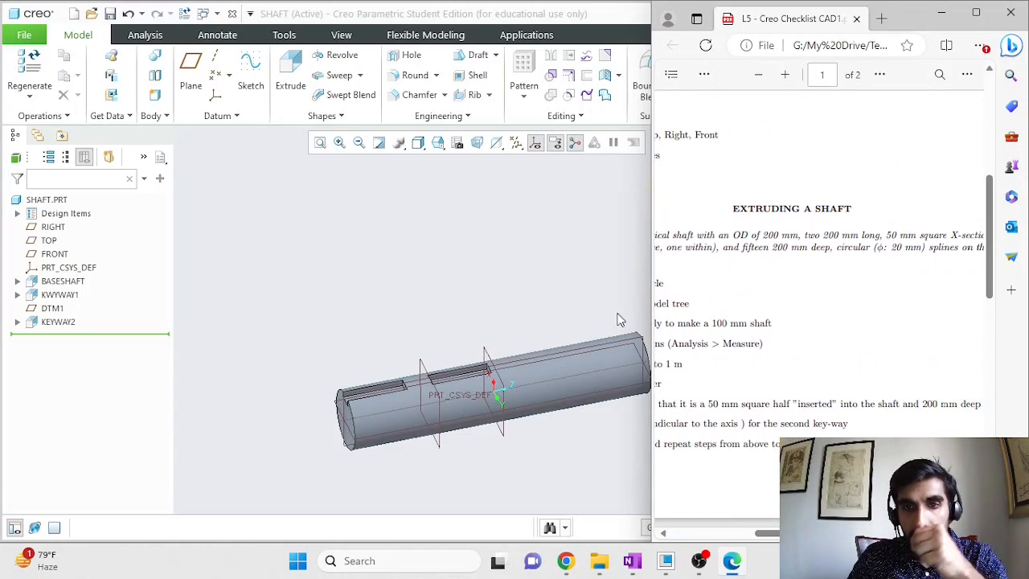
pyautogui.moveTo(649, 298); pyautogui.dragTo(370, 291)
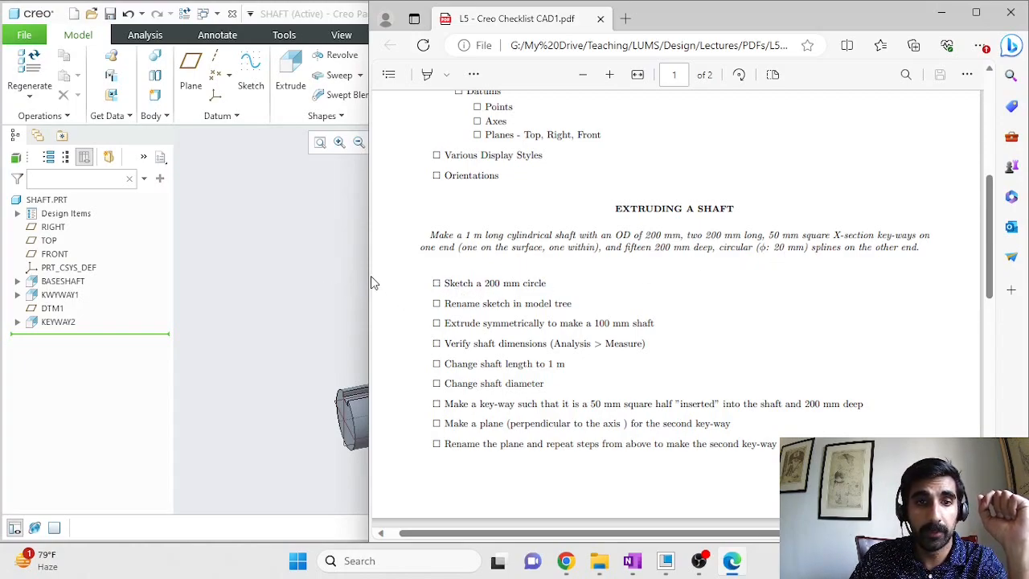
pyautogui.moveTo(368, 275); pyautogui.dragTo(780, 273)
# Step: Start an extrusion on the end face opposite the key-ways and sketch a circle about 113 mm in diameter, centred on the shaft's circumference along the horizontal reference
pyautogui.scroll(2, 494, 250)
pyautogui.moveTo(630, 298); pyautogui.dragTo(532, 330, button='middle')
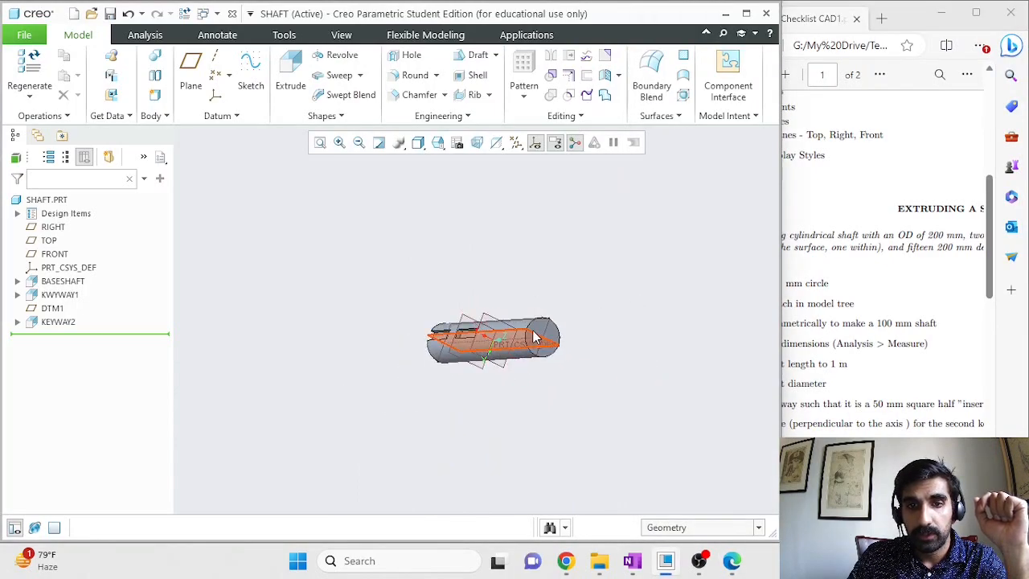
pyautogui.click(538, 332)
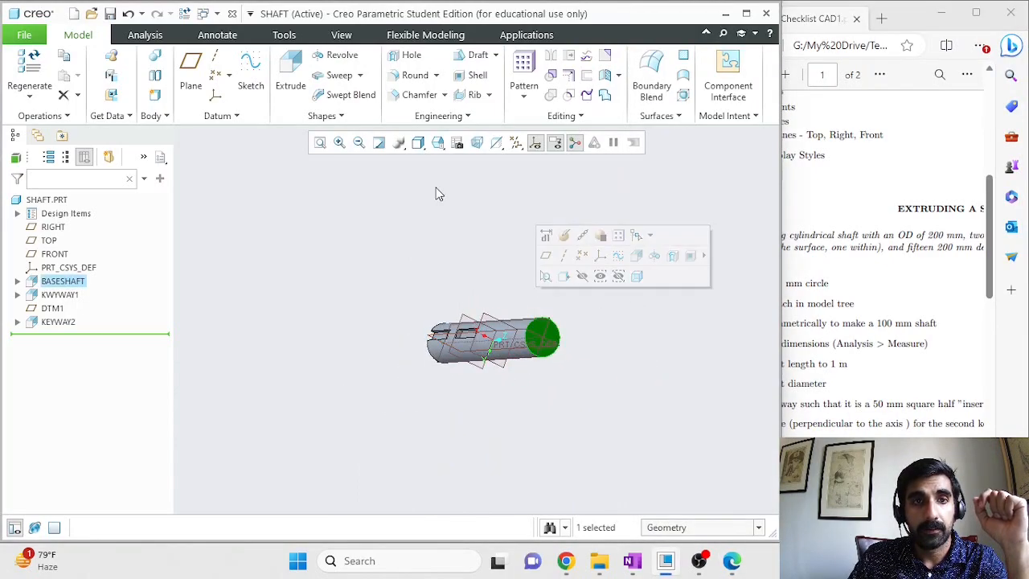
pyautogui.click(290, 69)
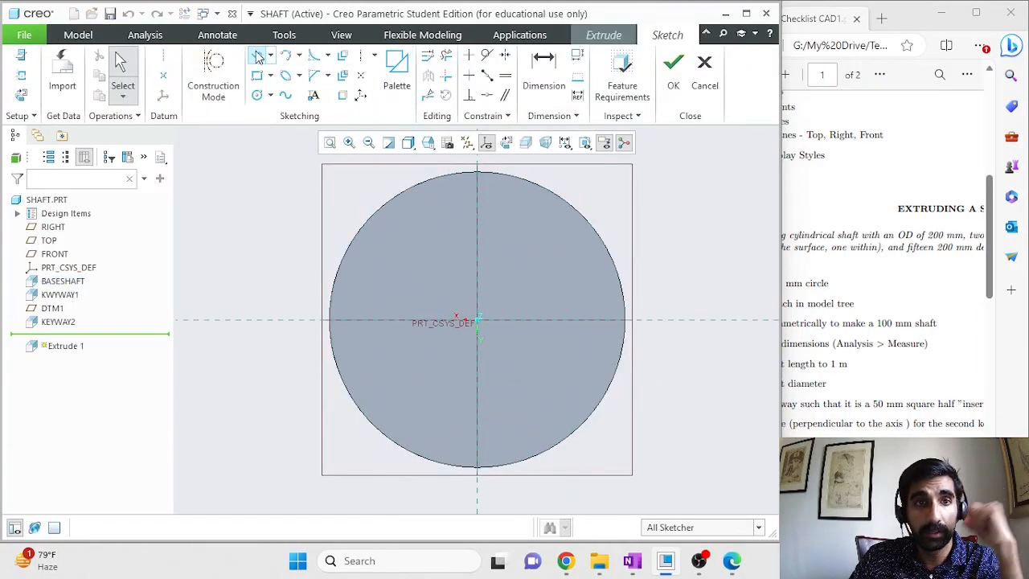
pyautogui.click(257, 96)
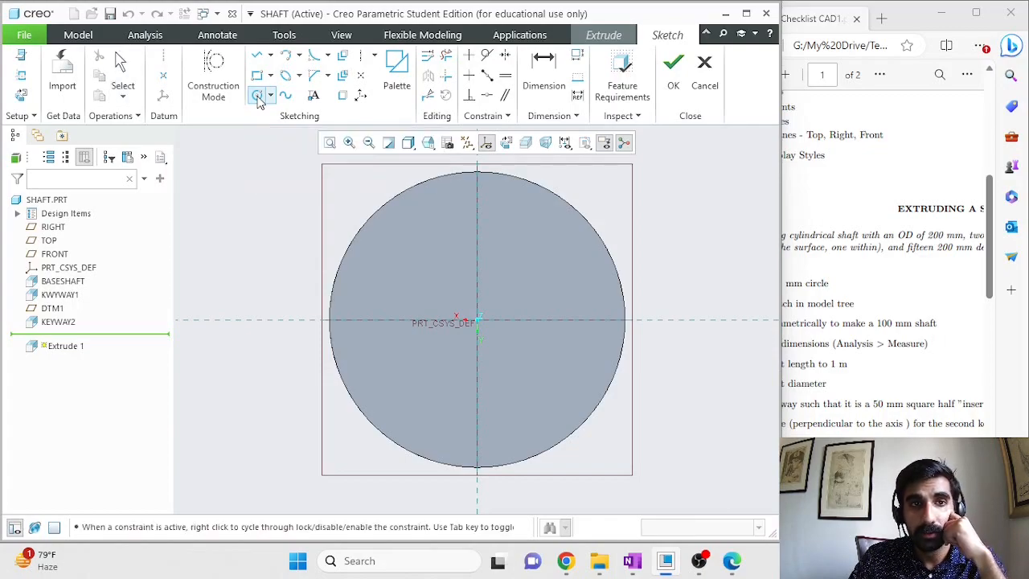
pyautogui.click(625, 322)
pyautogui.click(703, 358)
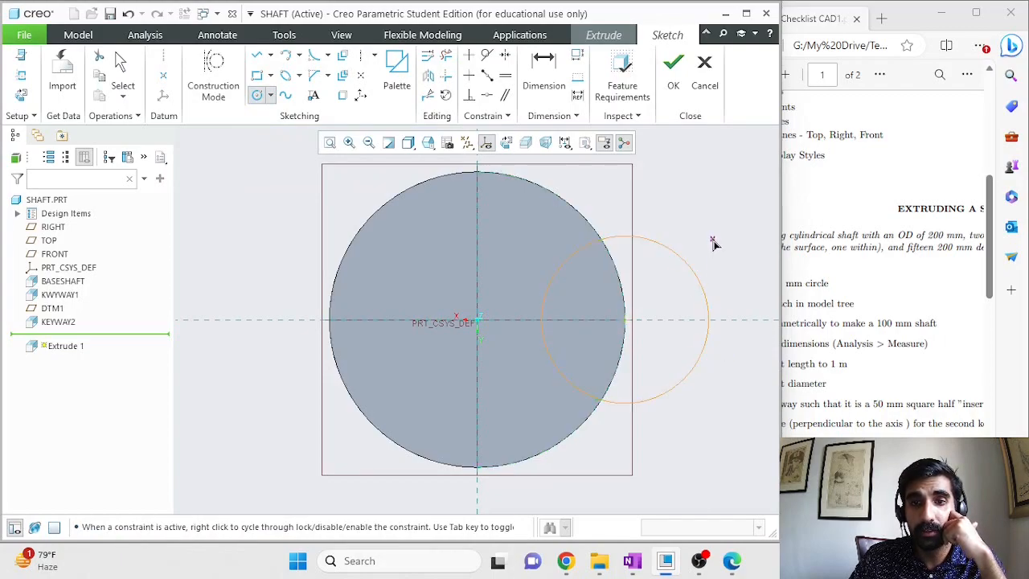
pyautogui.middleClick(716, 246)
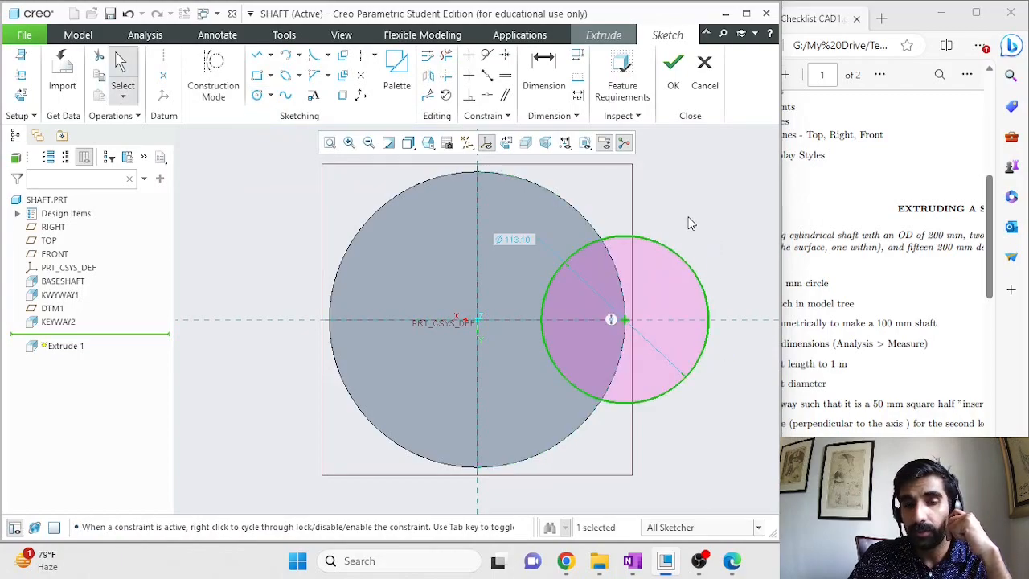
# Step: Set the circle's diameter to 20 mm and accept the sketch
pyautogui.doubleClick(514, 239)
pyautogui.write('20')
pyautogui.press('Return')
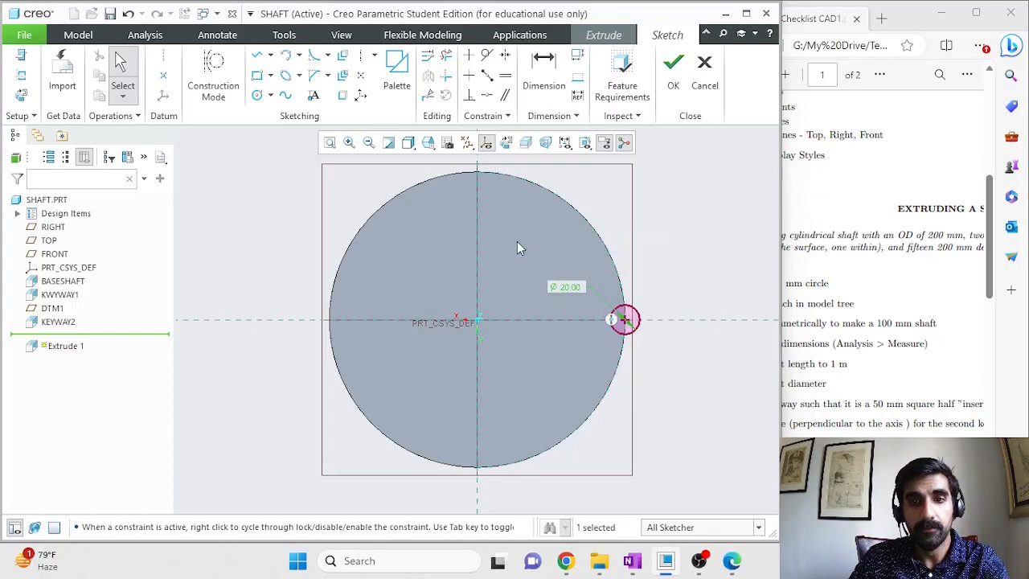
pyautogui.click(673, 77)
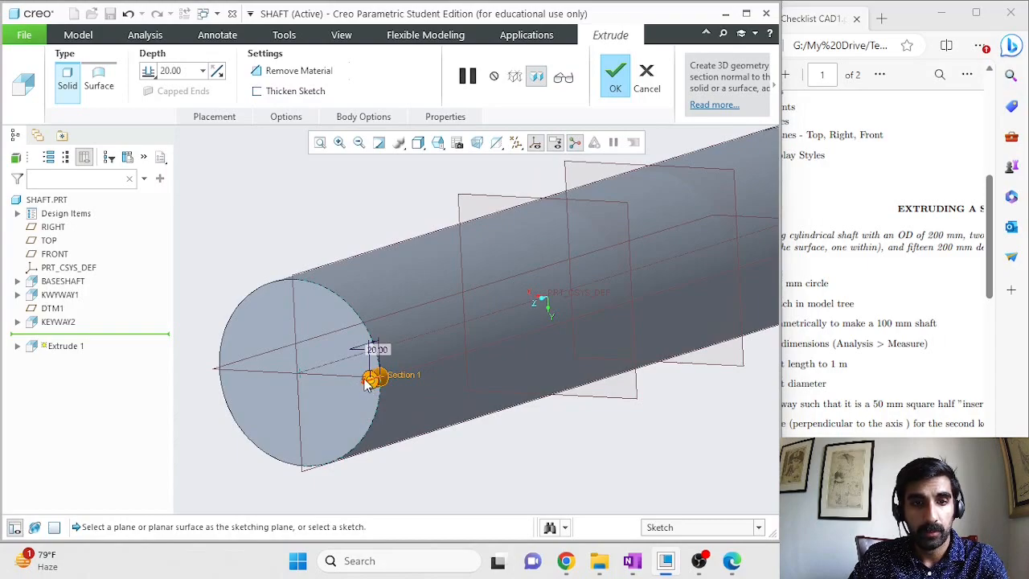
# Step: Stretch the circle's extrusion to a depth of about 171 mm and direct it into the shaft
pyautogui.scroll(3, 366, 389)
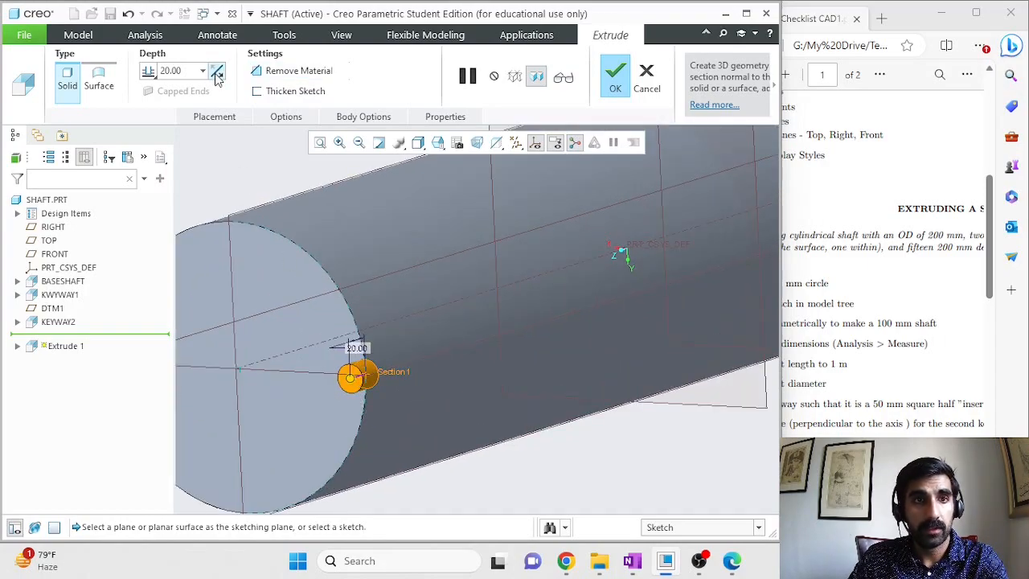
pyautogui.click(216, 74)
pyautogui.moveTo(380, 369); pyautogui.dragTo(498, 335)
pyautogui.click(368, 376)
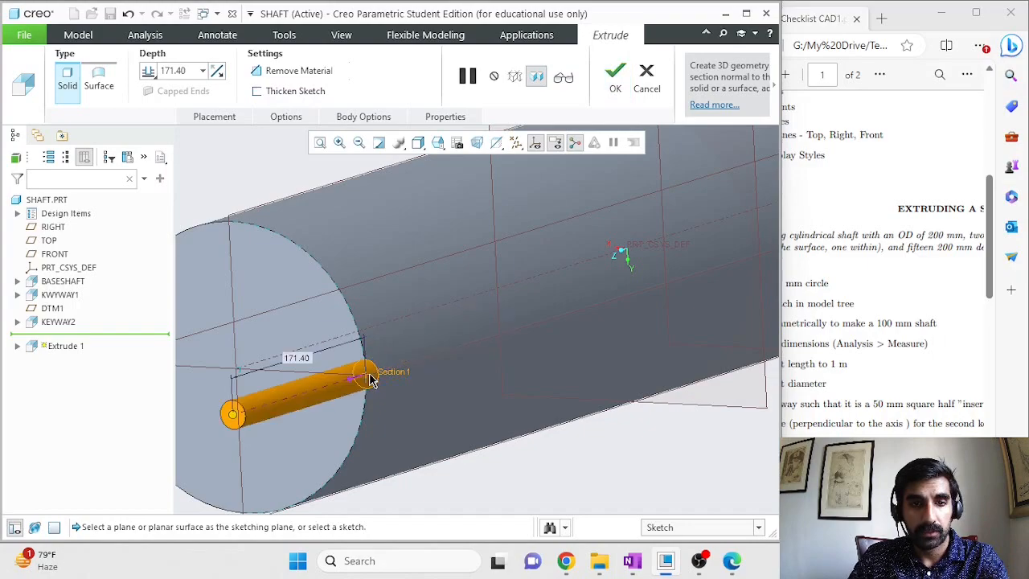
pyautogui.click(217, 73)
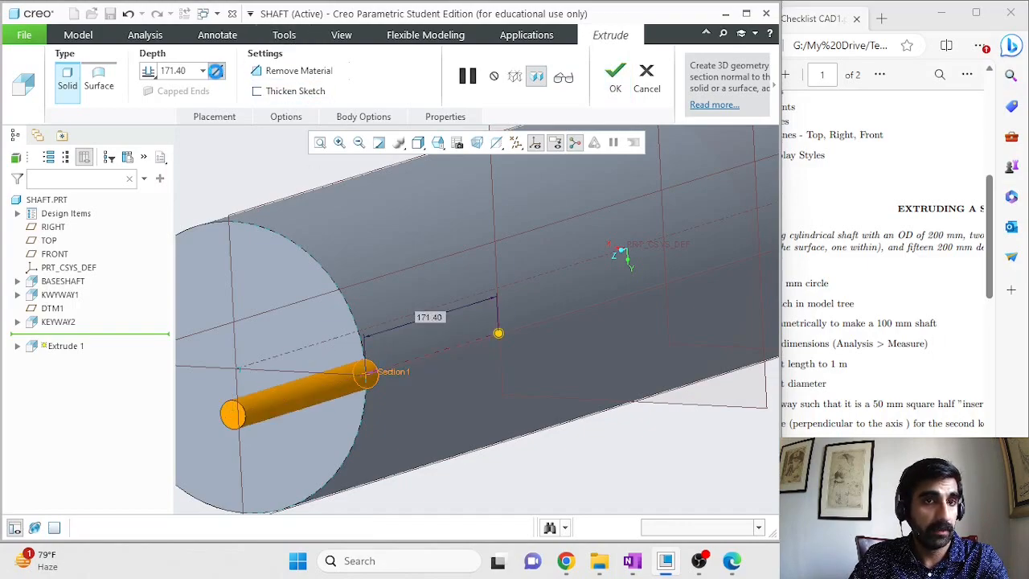
# Step: Make the extrusion remove material, set its depth to 200 mm and complete the feature
pyautogui.click(265, 73)
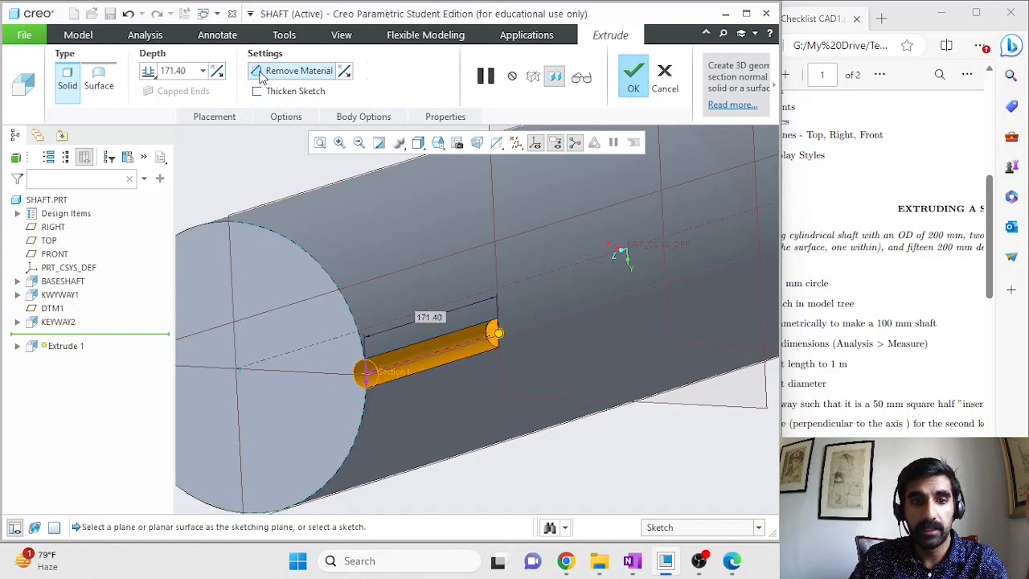
pyautogui.click(194, 72)
pyautogui.write('200')
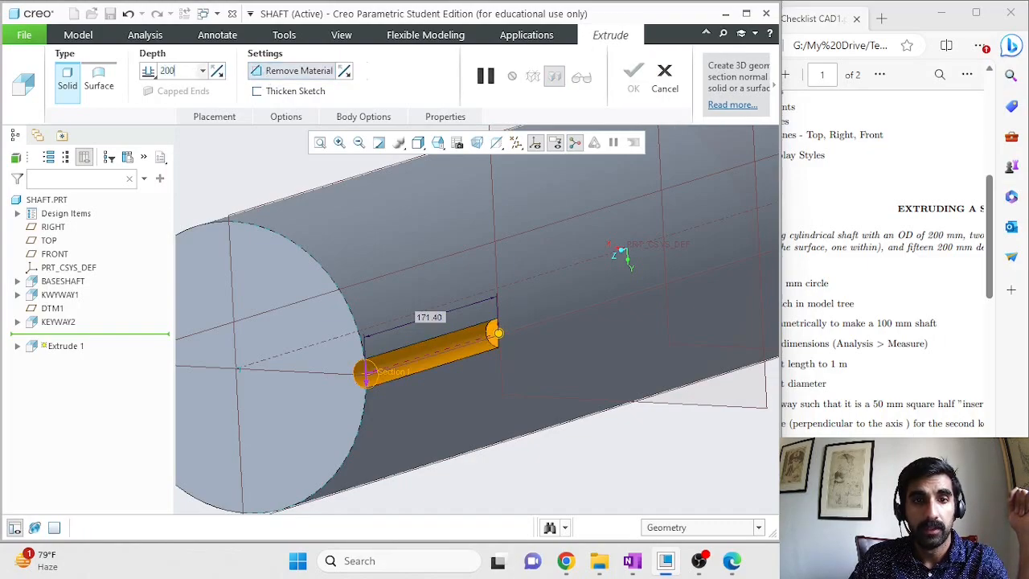
pyautogui.press('Return')
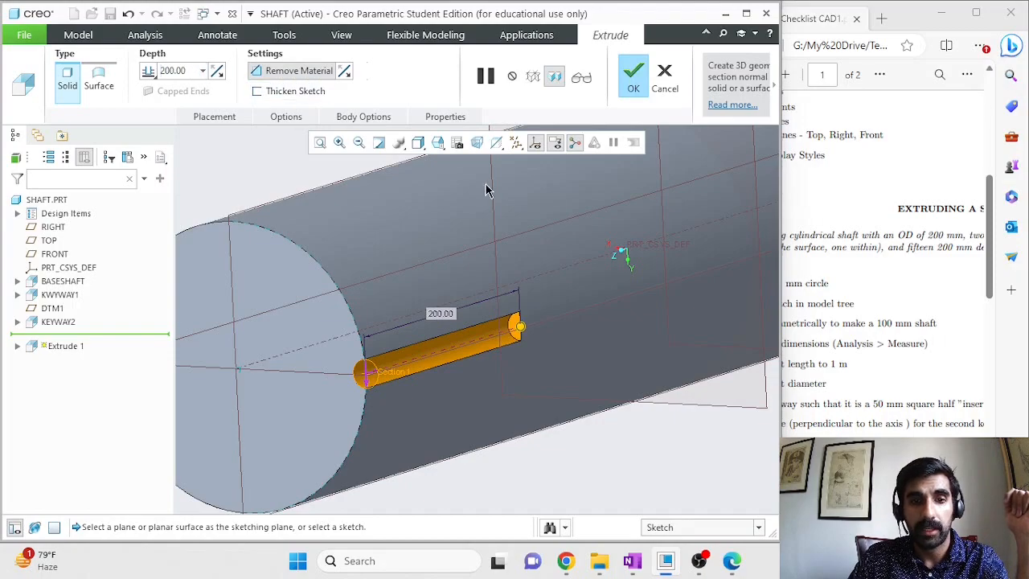
pyautogui.click(631, 89)
# Step: Inspect the new groove from several angles and check the checklist for the required spline count and the reference picture of the splined end
pyautogui.scroll(3, 623, 355)
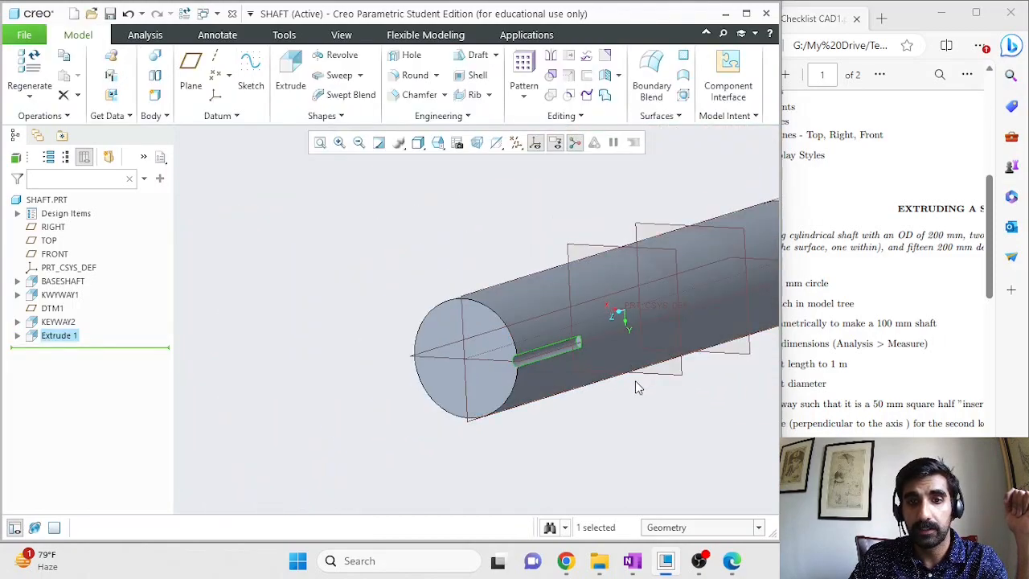
pyautogui.moveTo(651, 404); pyautogui.dragTo(607, 337, button='middle')
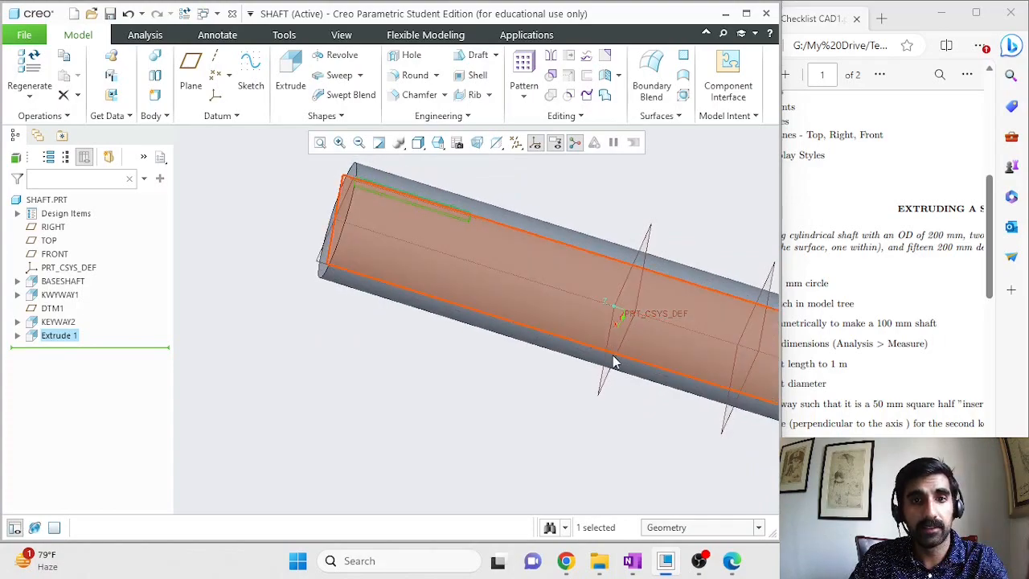
pyautogui.moveTo(393, 357)
pyautogui.mouseDown(button='middle')
pyautogui.moveTo(380, 363)
pyautogui.moveTo(404, 360)
pyautogui.mouseUp(button='middle')
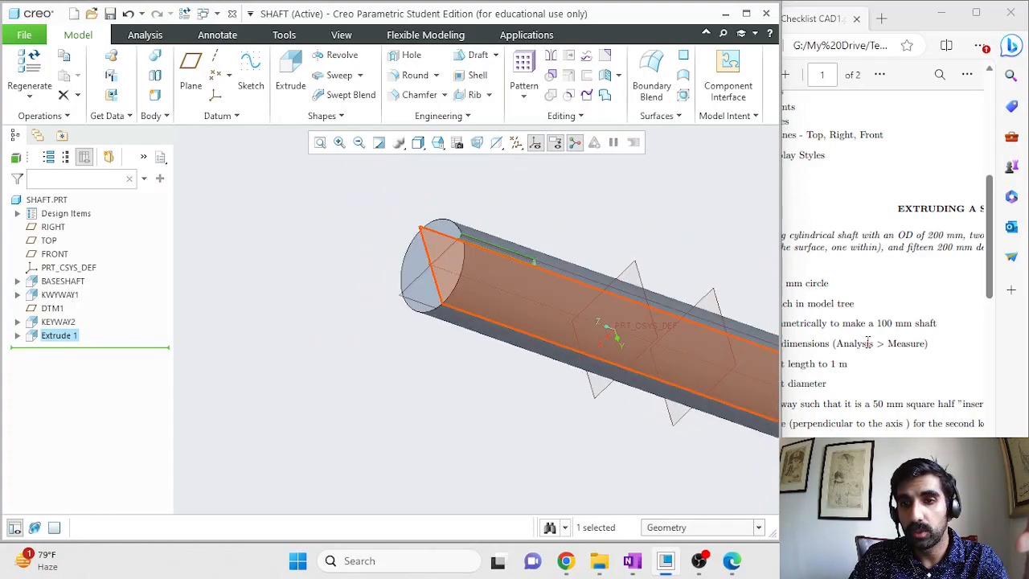
pyautogui.click(870, 344)
pyautogui.scroll(-3, 870, 344)
pyautogui.scroll(3, 846, 332)
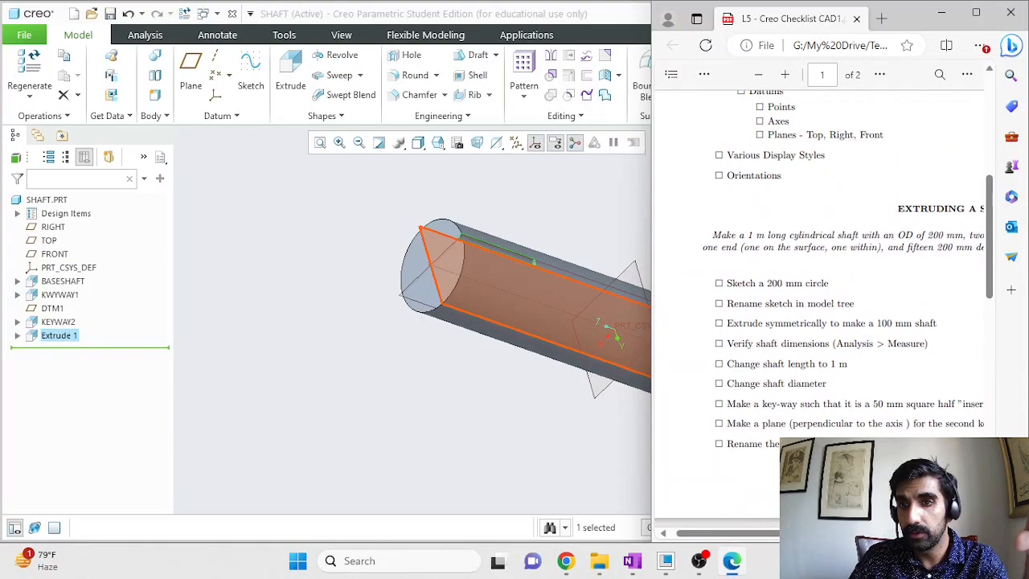
pyautogui.doubleClick(919, 248)
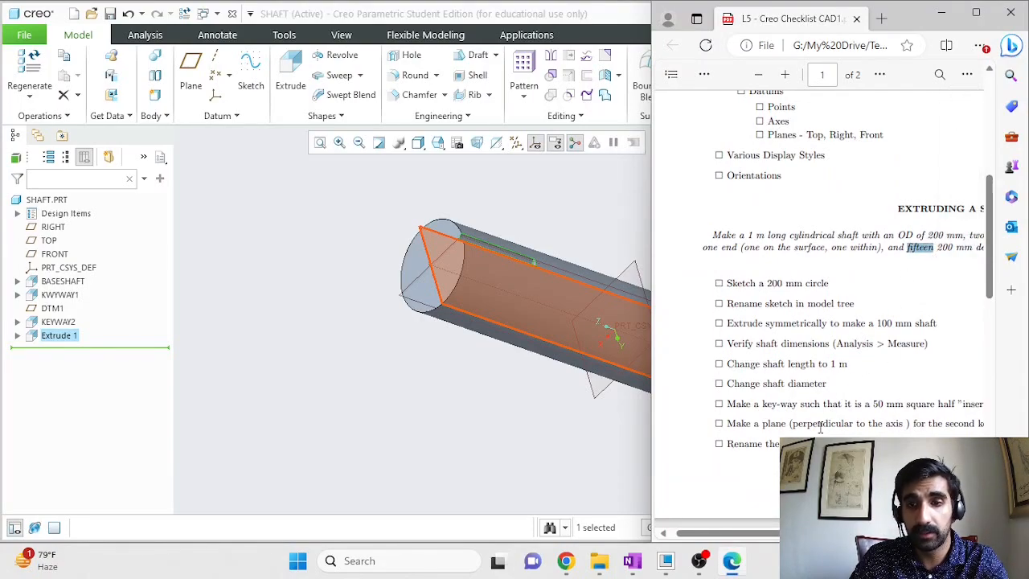
pyautogui.scroll(-15, 828, 346)
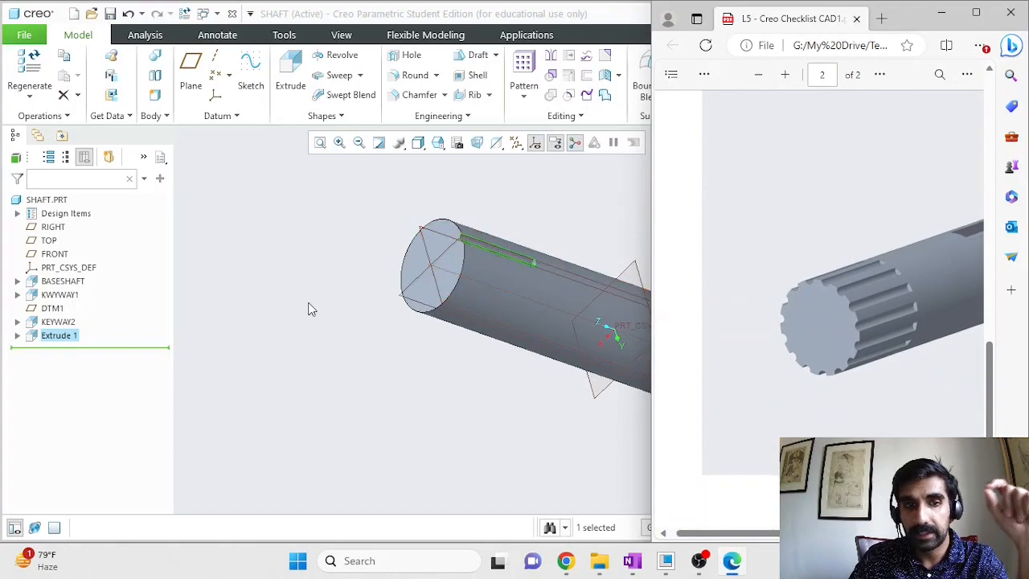
# Step: Rename the new extruded cut as Spline1
pyautogui.click(63, 337)
pyautogui.click(66, 337)
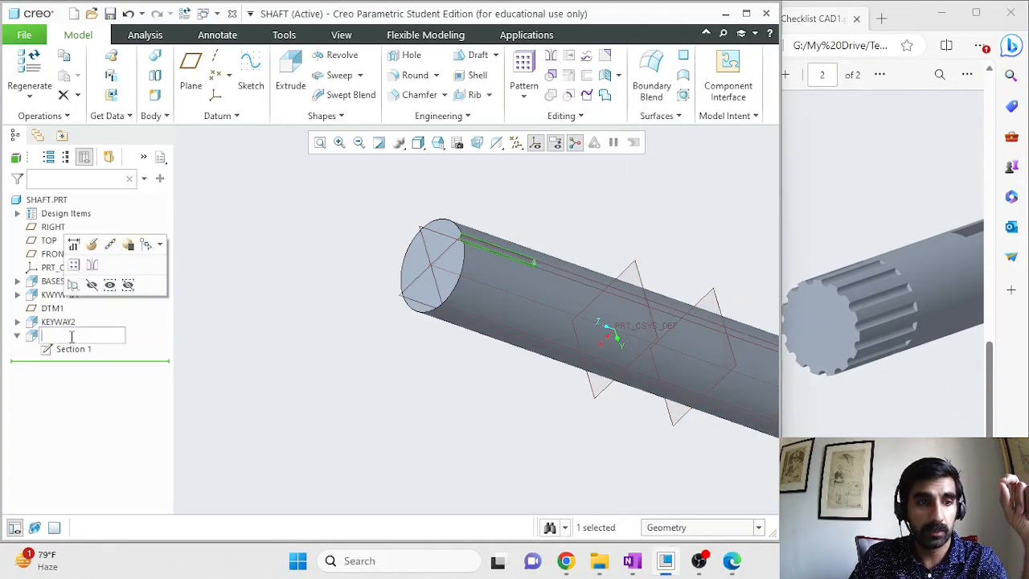
pyautogui.write('Spl')
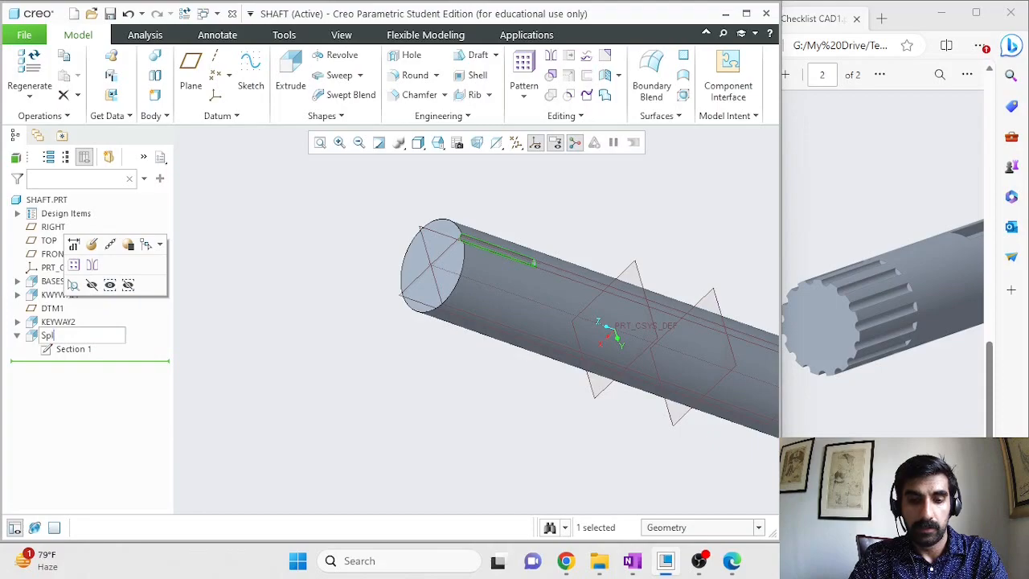
pyautogui.write('ine1')
pyautogui.click(230, 337)
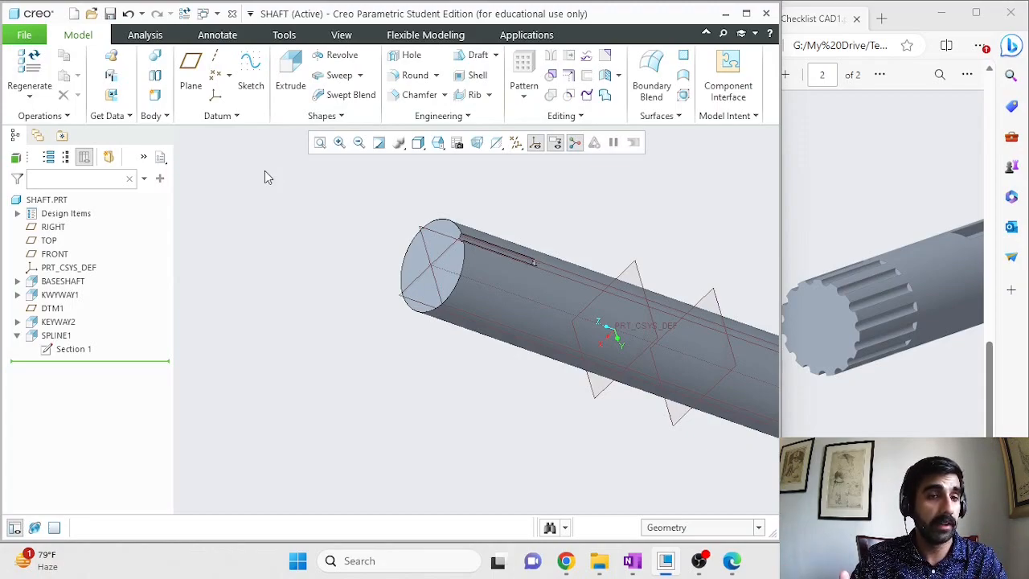
# Step: Start a pattern of the Spline1 cut, set the pattern type to Axis and pick the shaft's central axis A_1 as its centre
pyautogui.click(46, 338)
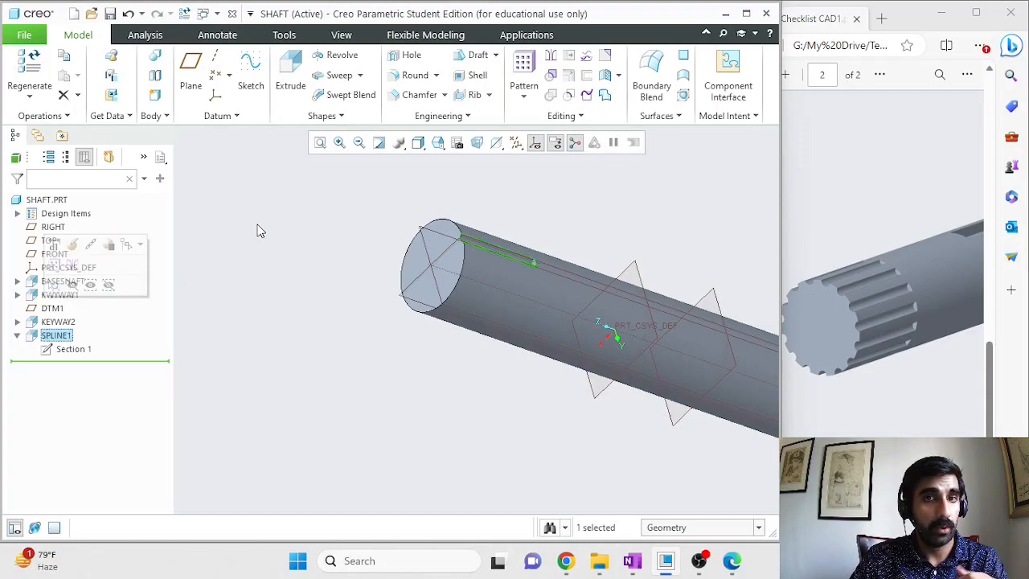
pyautogui.click(524, 78)
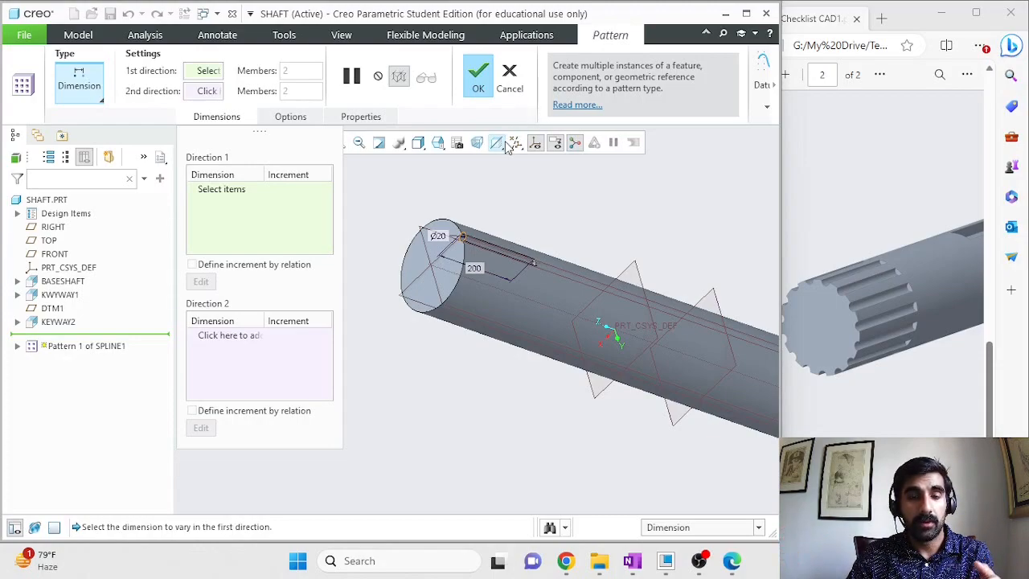
pyautogui.click(86, 94)
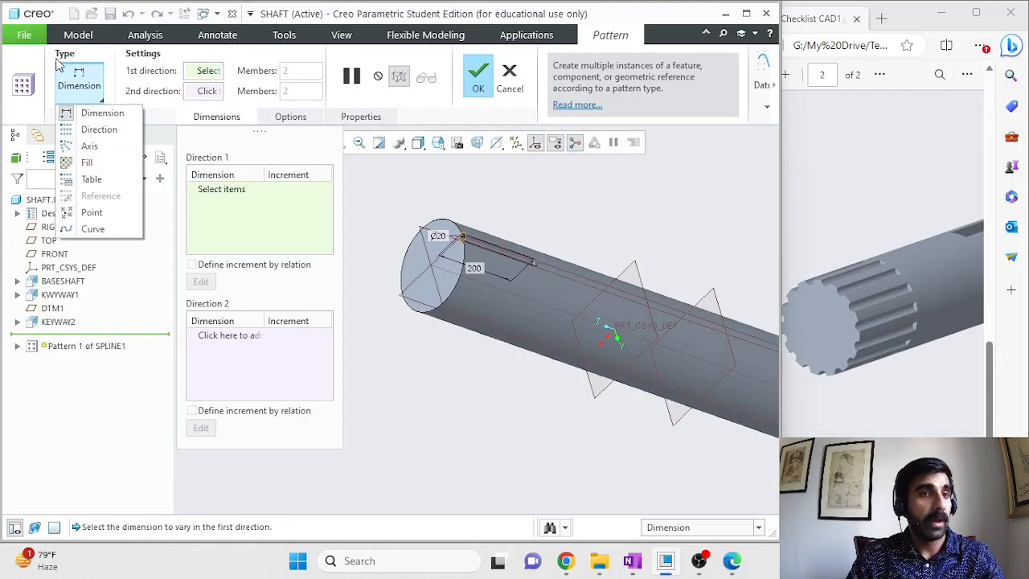
pyautogui.click(83, 149)
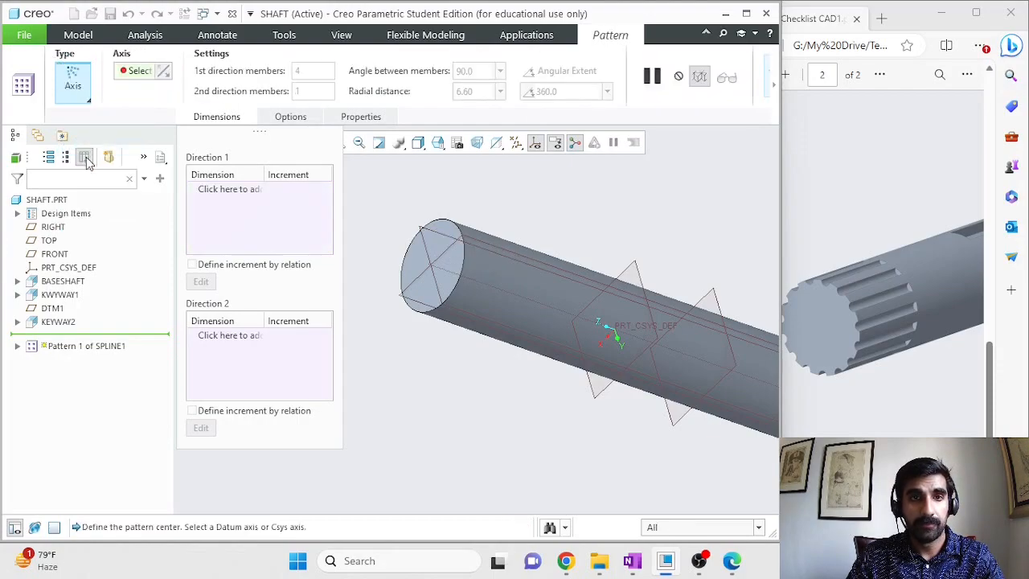
pyautogui.scroll(-2, 406, 223)
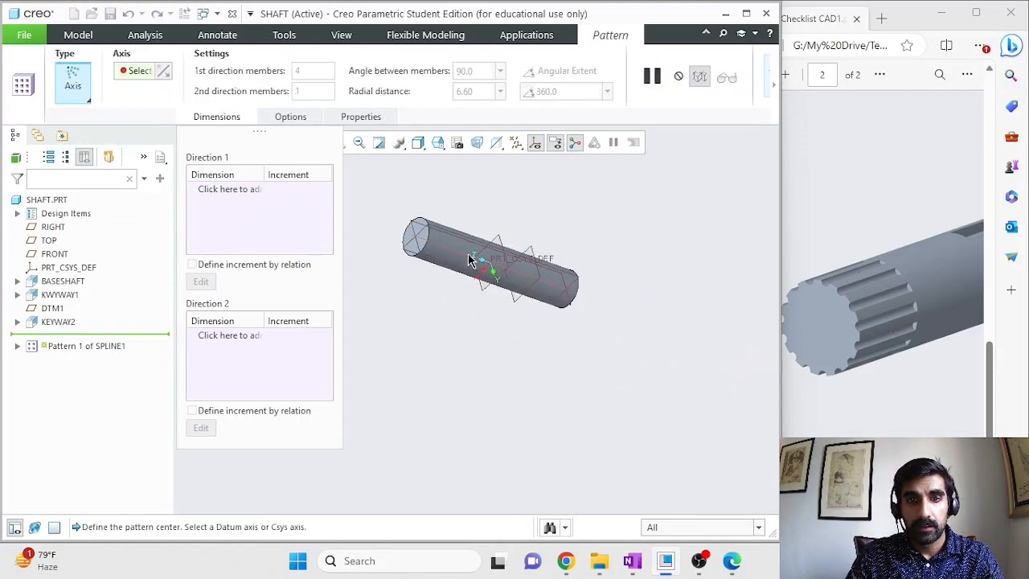
pyautogui.scroll(3, 446, 257)
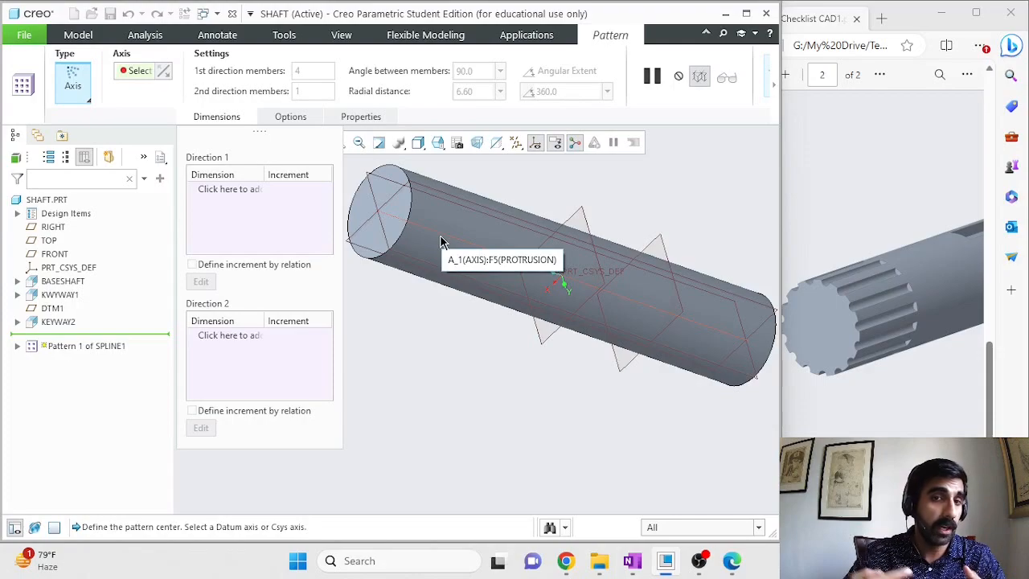
pyautogui.click(441, 242)
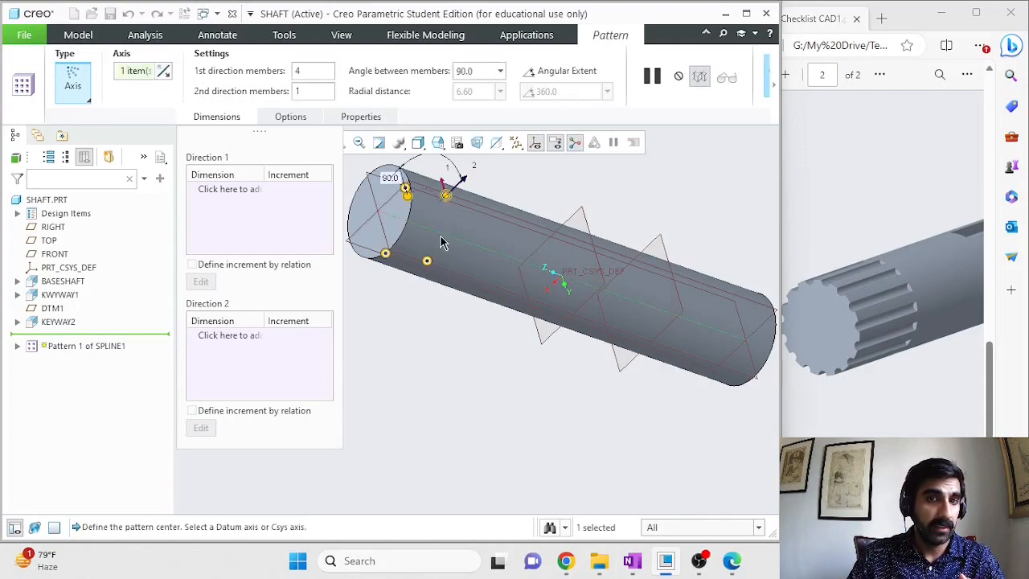
# Step: Set the angle between the spline pattern's members to 360/15
pyautogui.scroll(-2, 392, 373)
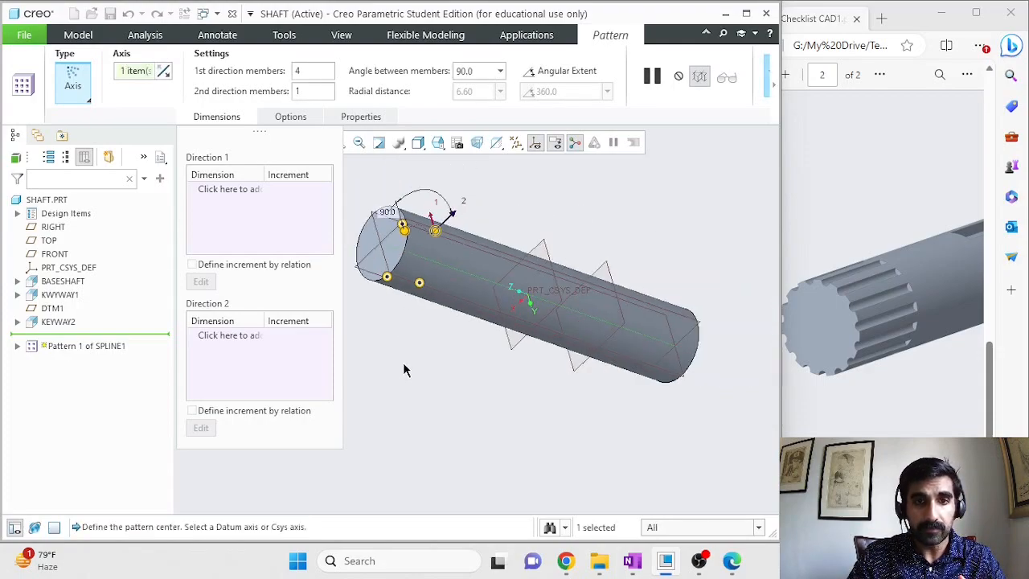
pyautogui.scroll(1, 403, 364)
pyautogui.moveTo(403, 364); pyautogui.dragTo(427, 377, button='middle')
pyautogui.scroll(-1, 370, 238)
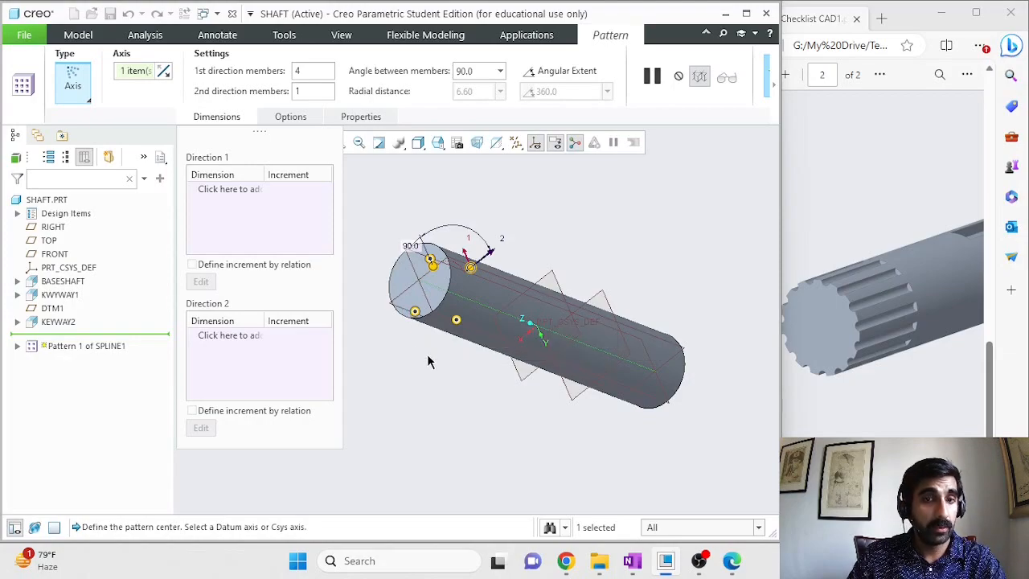
pyautogui.scroll(-3, 391, 225)
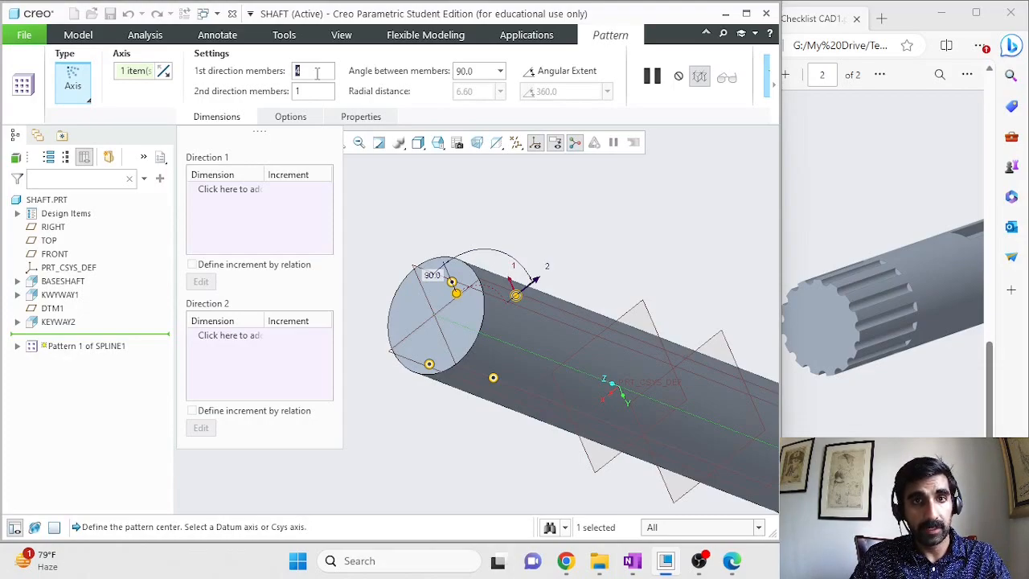
pyautogui.click(479, 71)
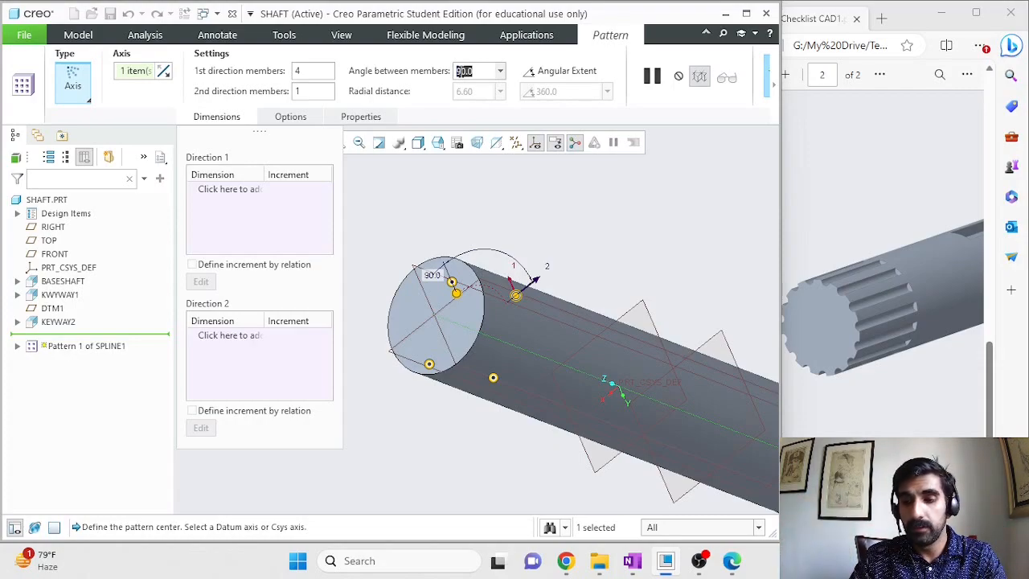
pyautogui.write('3')
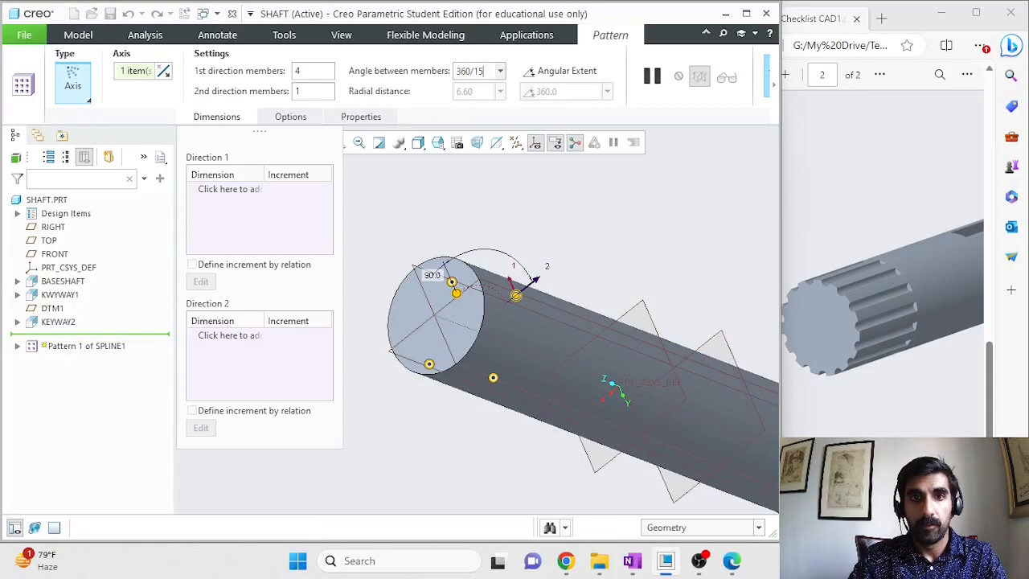
pyautogui.write('60/15')
pyautogui.press('Return')
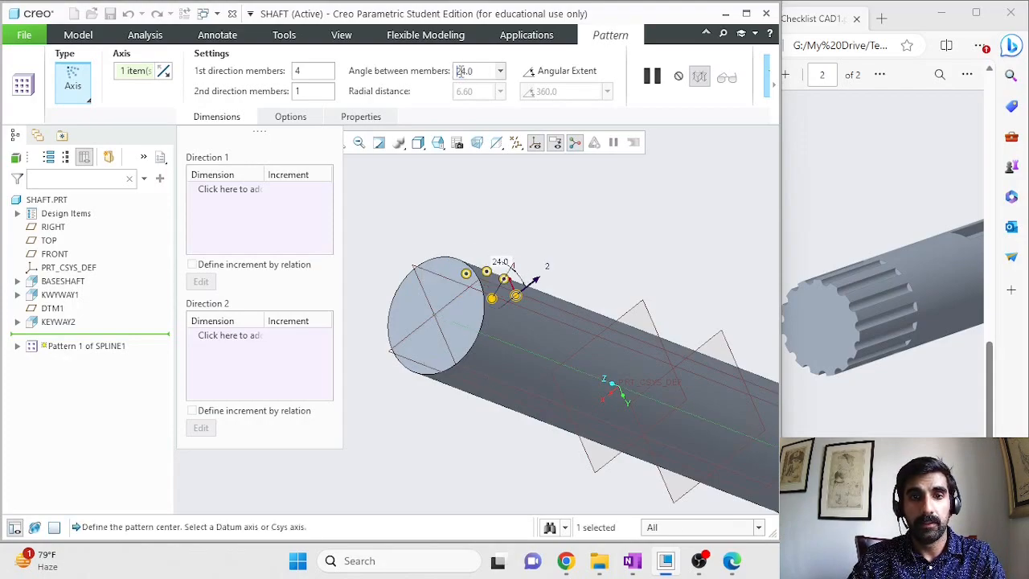
# Step: Set the number of first direction members to 15 and complete the spline pattern
pyautogui.moveTo(327, 72); pyautogui.dragTo(287, 72)
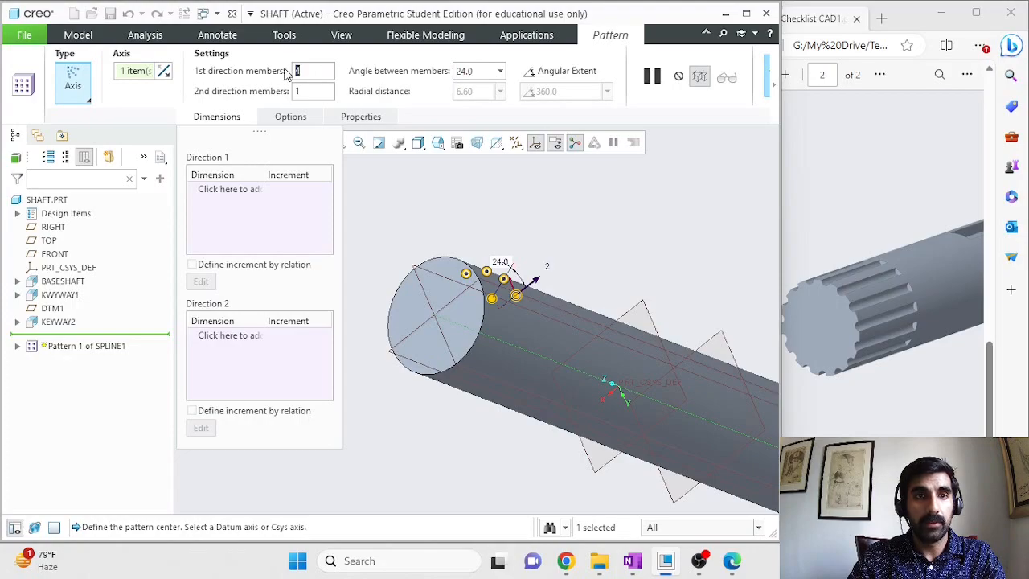
pyautogui.write('15')
pyautogui.press('Return')
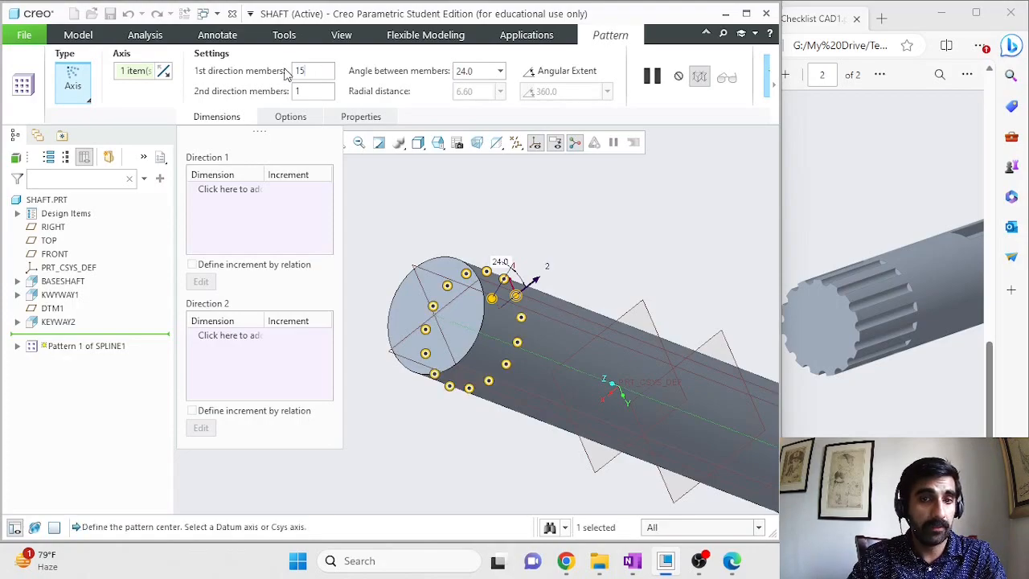
pyautogui.scroll(-4, 463, 235)
pyautogui.moveTo(462, 235); pyautogui.dragTo(430, 261, button='middle')
pyautogui.scroll(-1, 430, 262)
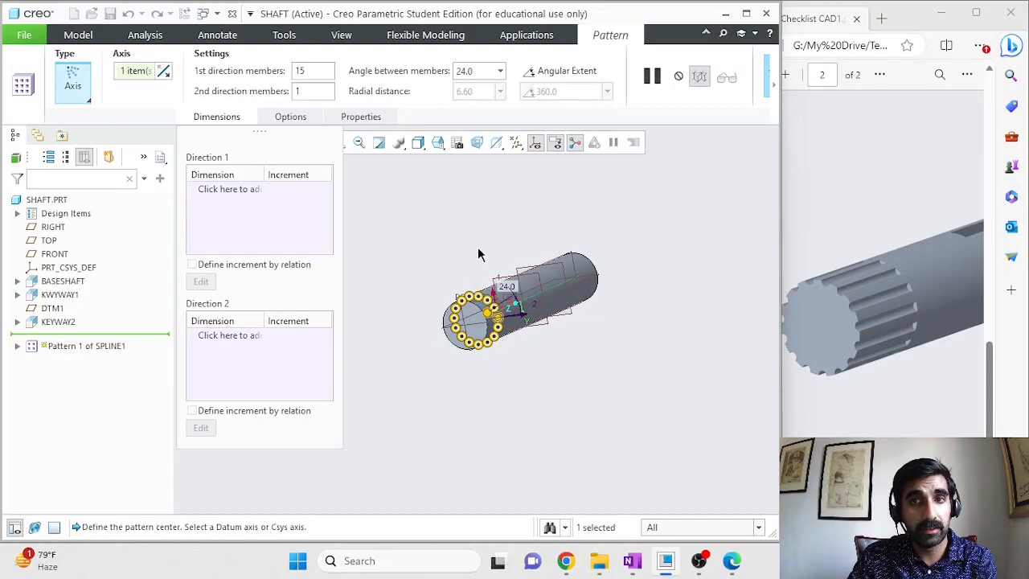
pyautogui.scroll(-1, 478, 252)
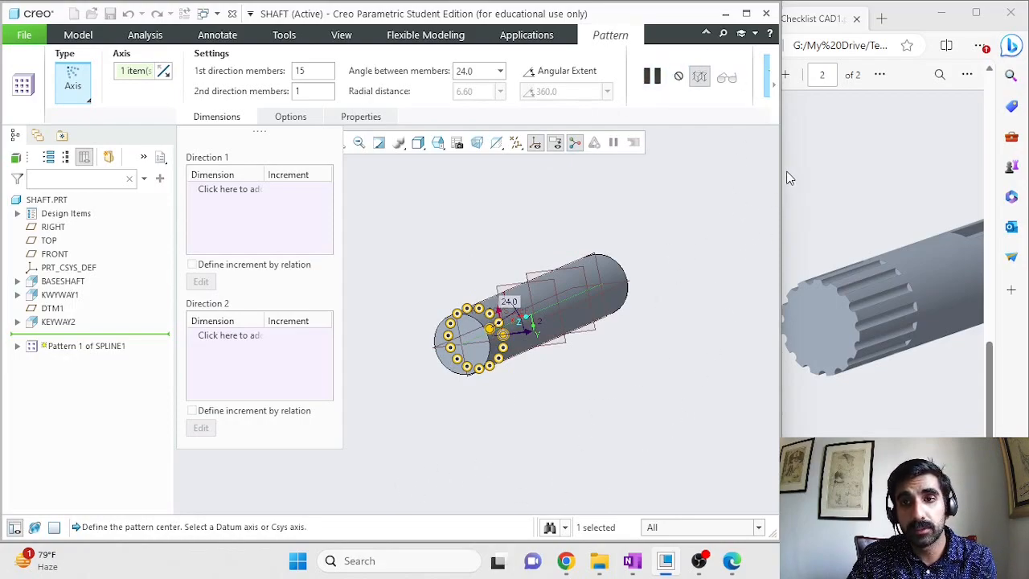
pyautogui.moveTo(781, 168); pyautogui.dragTo(880, 164)
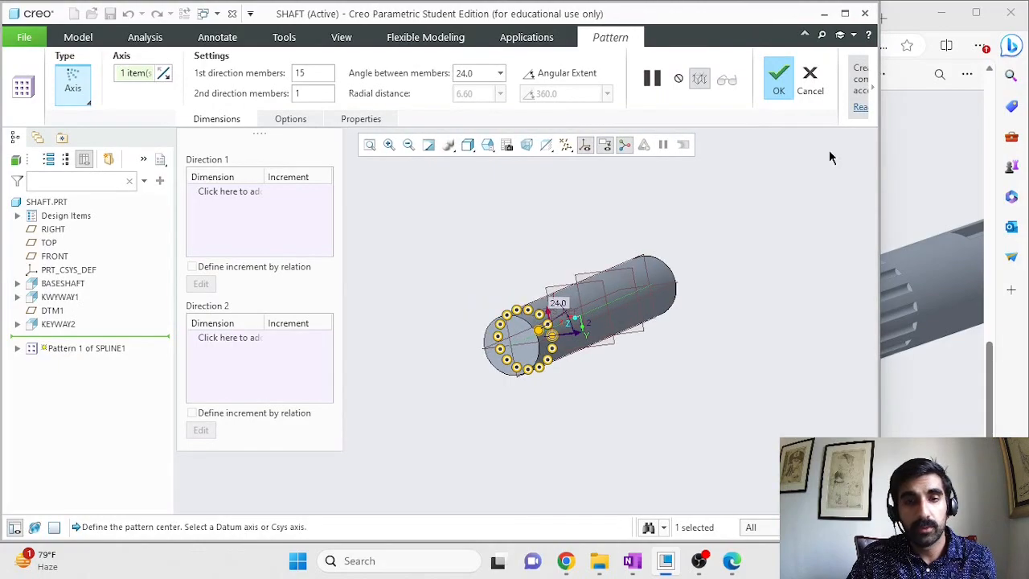
pyautogui.click(780, 79)
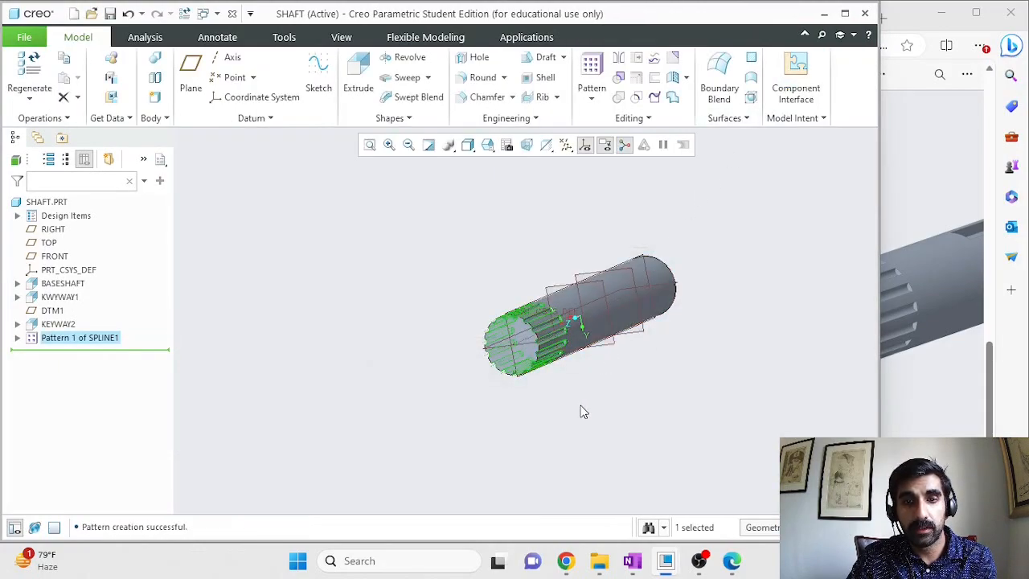
# Step: Examine the patterned splines on the shaft end and expand the pattern in the model tree to view its individual members
pyautogui.click(584, 411)
pyautogui.scroll(3, 584, 411)
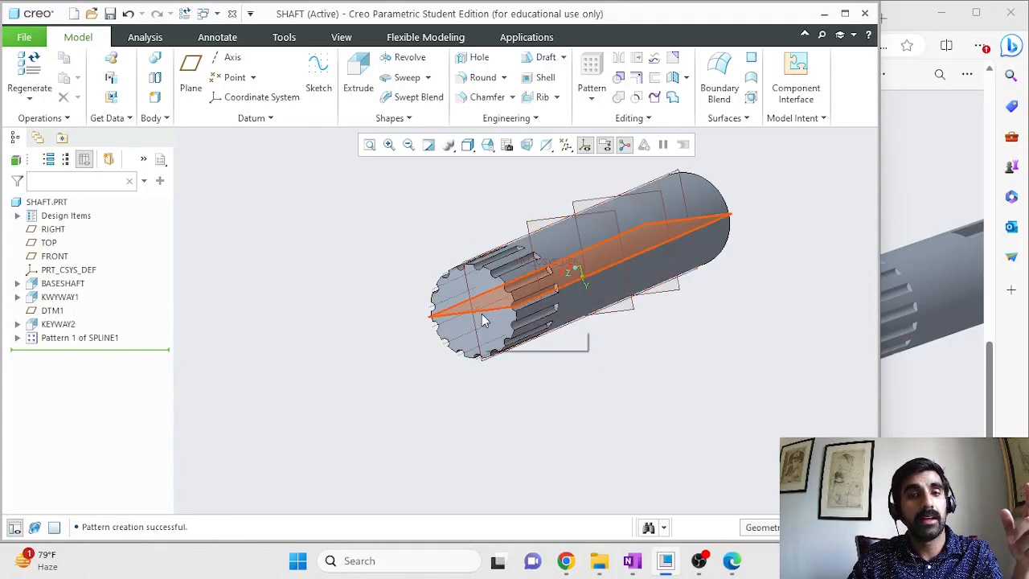
pyautogui.click(17, 338)
pyautogui.click(58, 301)
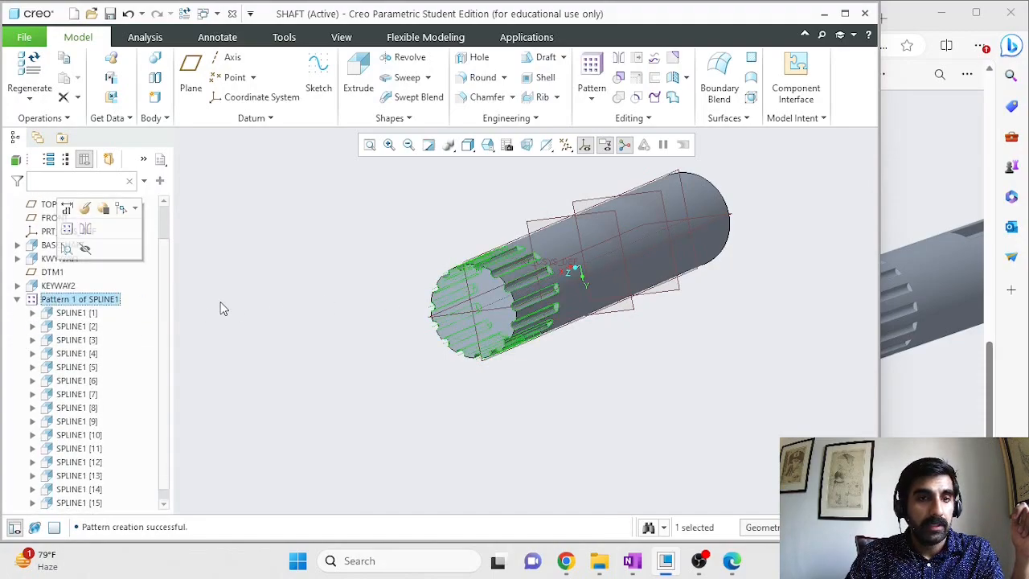
pyautogui.click(258, 302)
# Step: Delete the whole Spline1 pattern and undo the deletion
pyautogui.click(90, 302)
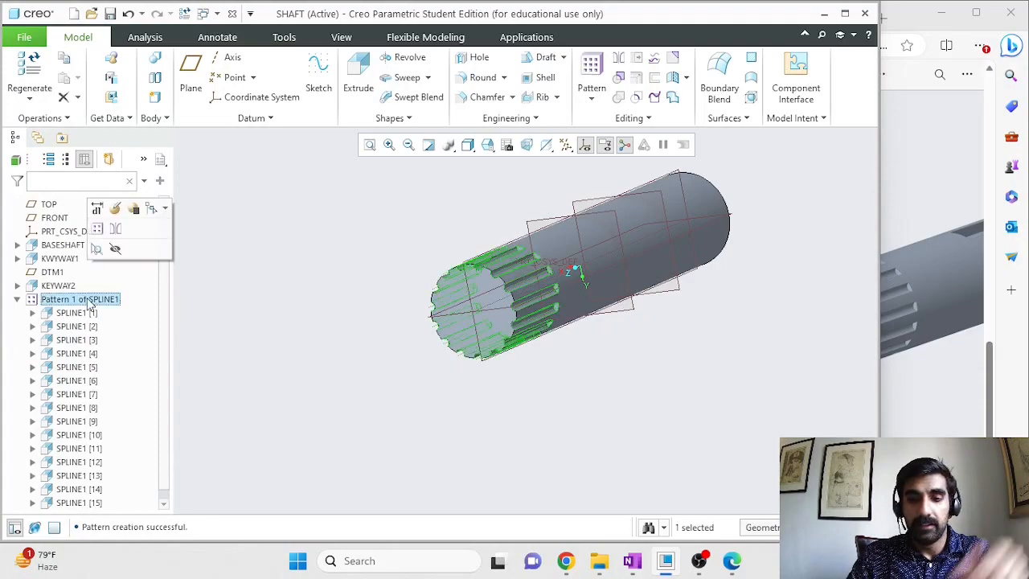
pyautogui.press('Delete')
pyautogui.click(558, 311)
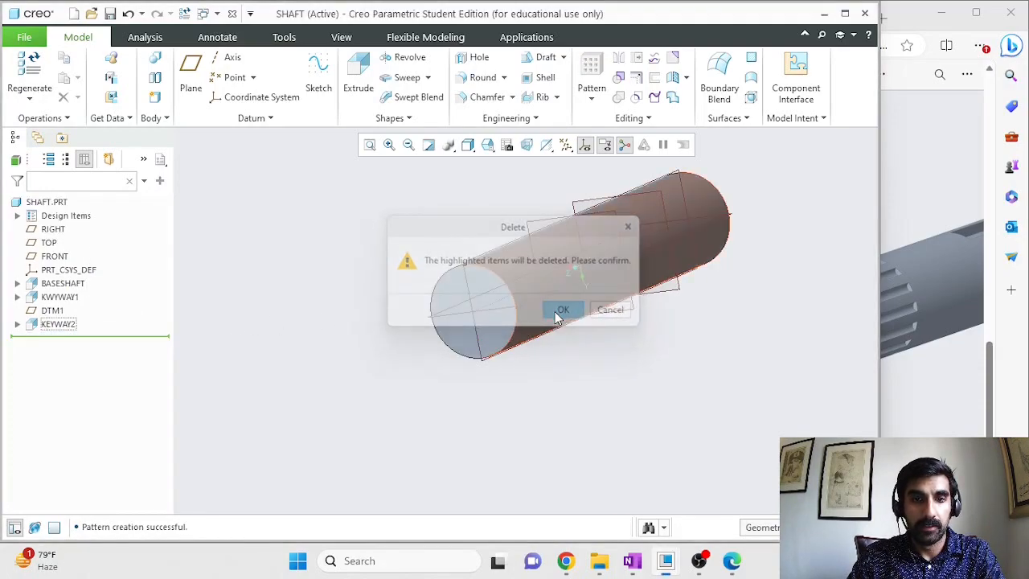
pyautogui.hotkey('ctrl', 'z')
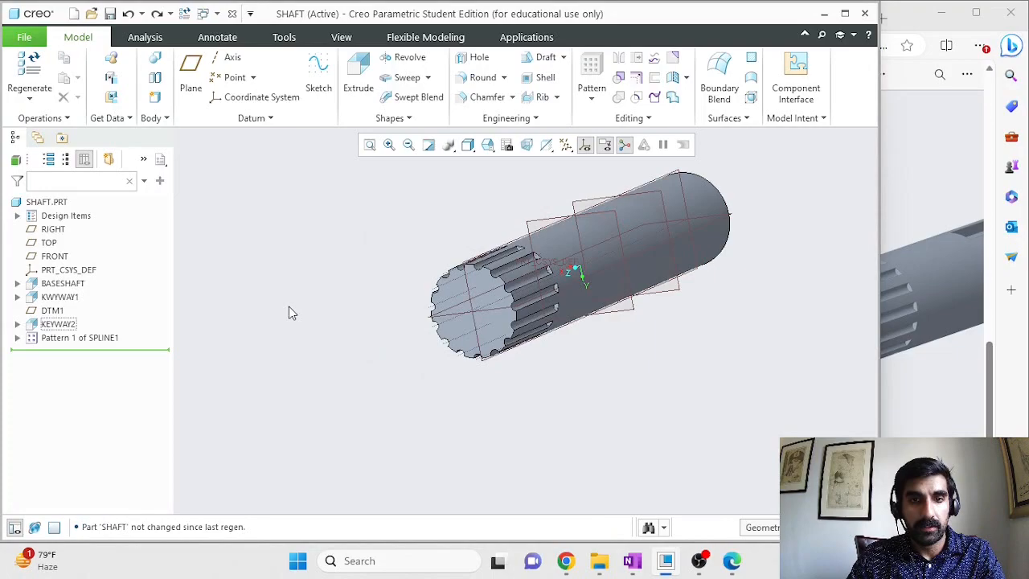
# Step: Expand the Spline1 pattern in the model tree and reopen its definition for editing
pyautogui.click(17, 337)
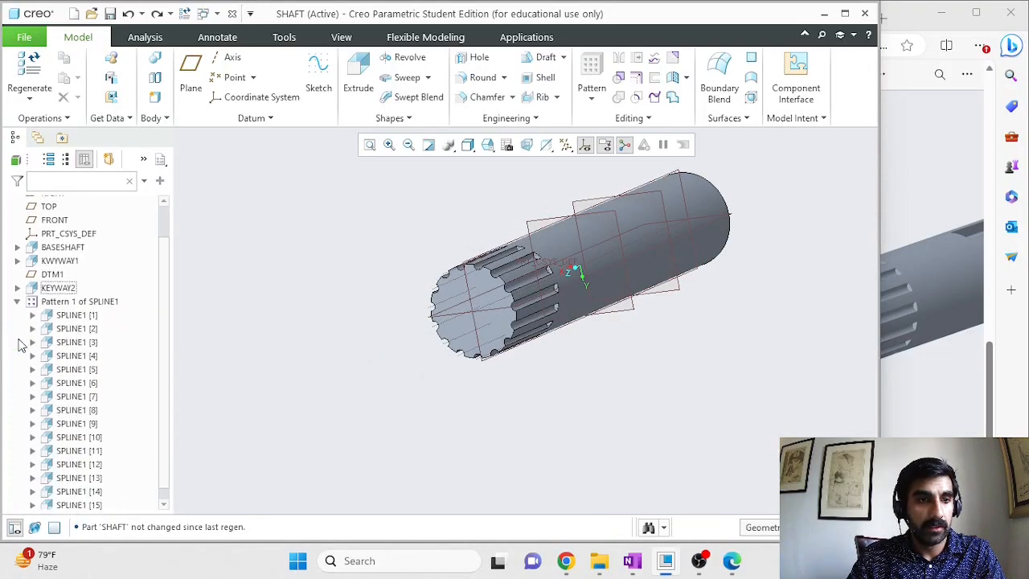
pyautogui.click(81, 299)
pyautogui.click(110, 207)
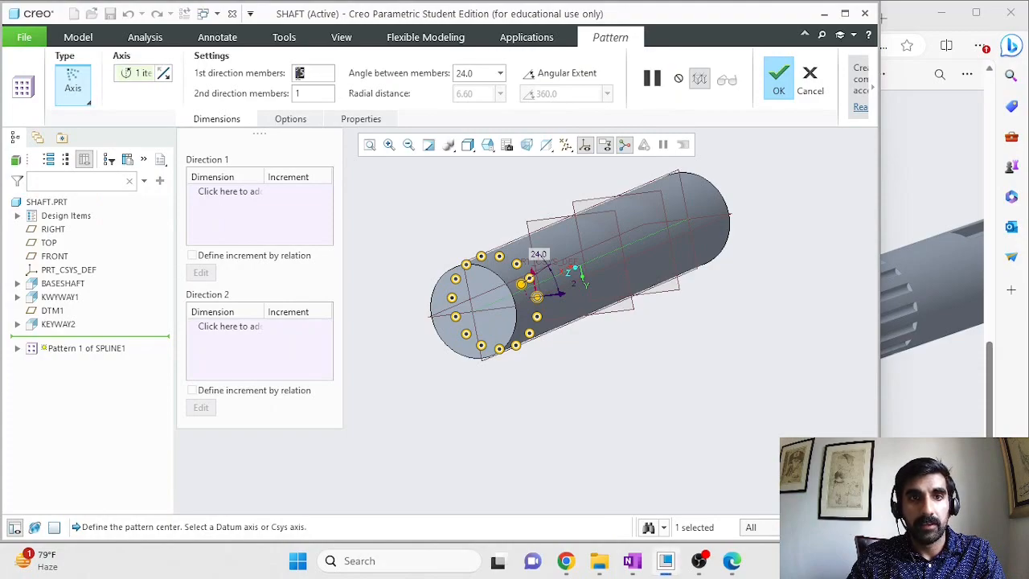
# Step: Try an angle of 10° between the spline pattern's members
pyautogui.click(482, 73)
pyautogui.click(472, 73)
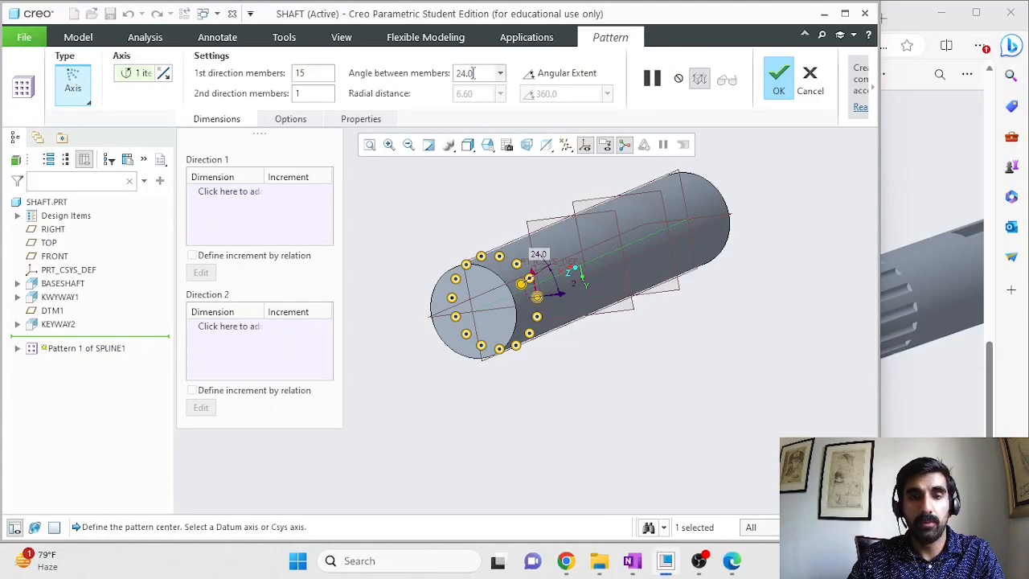
pyautogui.moveTo(479, 74); pyautogui.dragTo(453, 74)
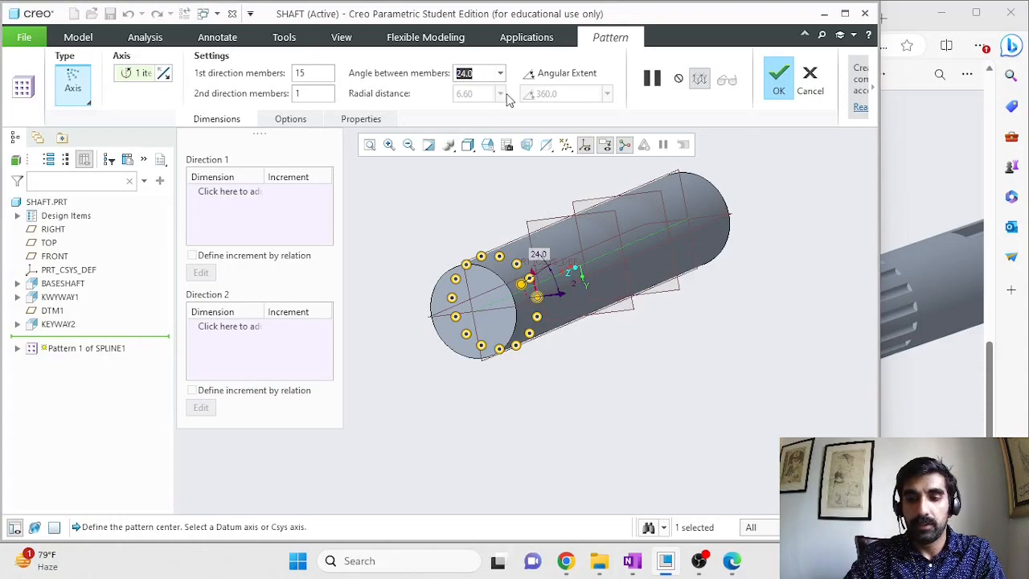
pyautogui.write('10')
pyautogui.press('Return')
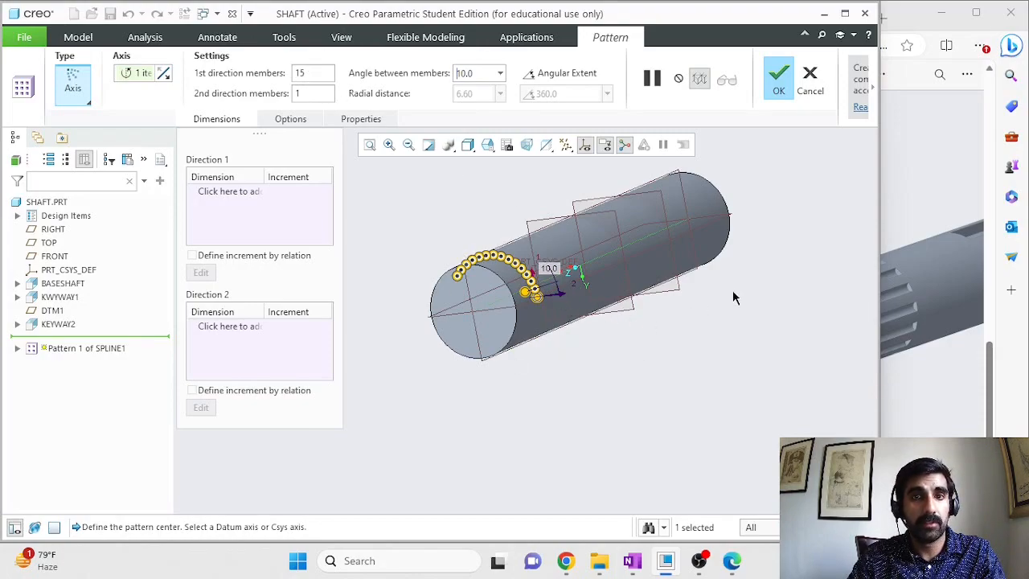
# Step: Space the splines over an angular extent of 360° and set the number of first direction members to 20
pyautogui.moveTo(762, 320)
pyautogui.mouseDown(button='middle')
pyautogui.moveTo(758, 294)
pyautogui.moveTo(752, 309)
pyautogui.mouseUp(button='middle')
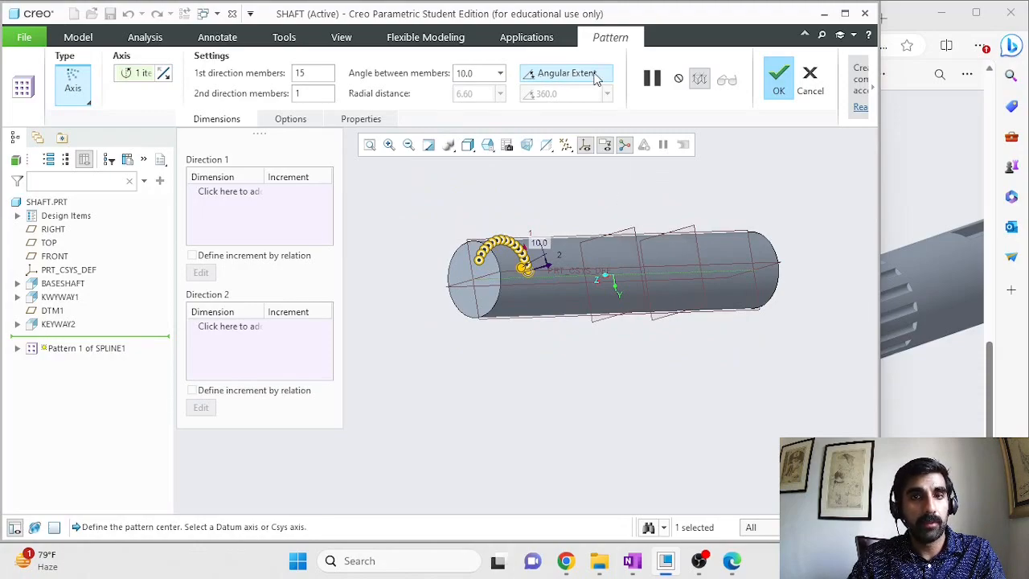
pyautogui.click(596, 76)
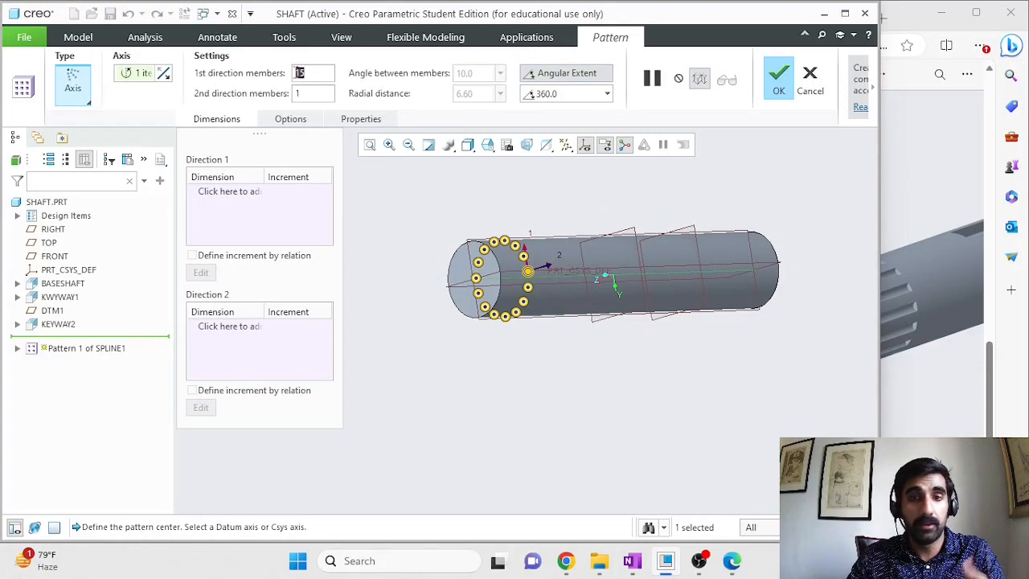
pyautogui.write('20')
pyautogui.press('Return')
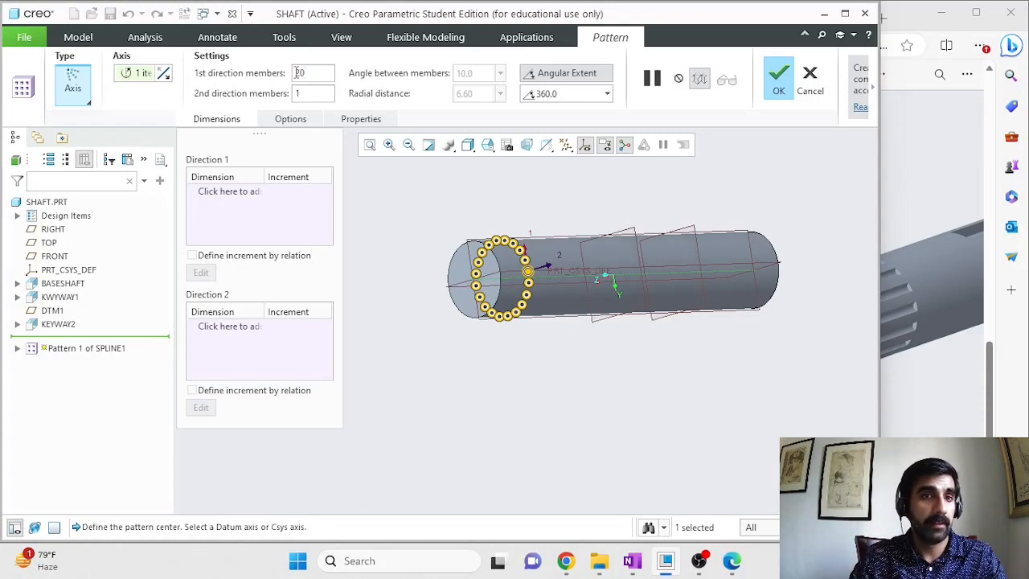
# Step: Set the number of first direction members to 15 and complete the redefined spline pattern
pyautogui.write('15')
pyautogui.press('Return')
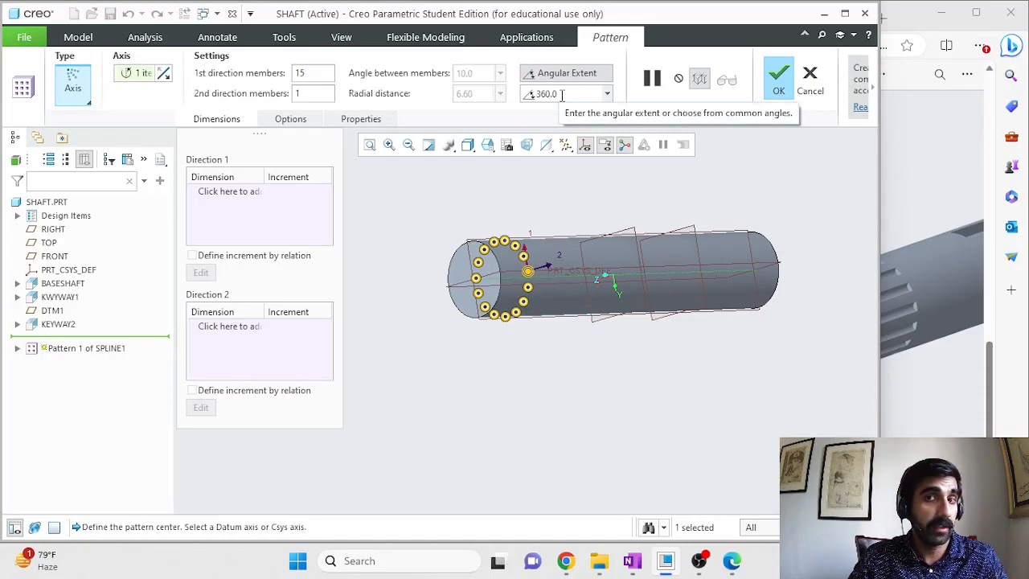
pyautogui.click(775, 92)
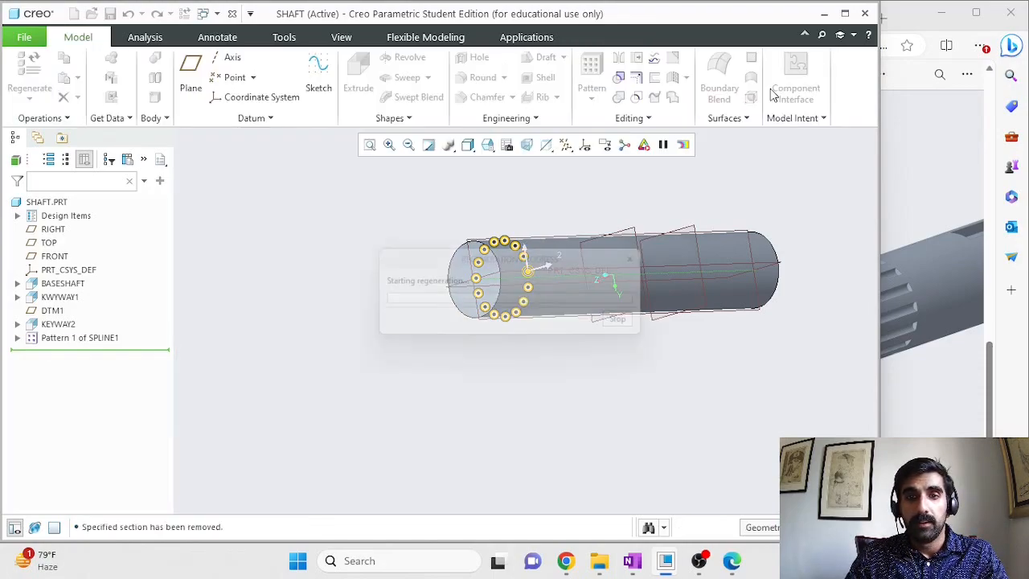
pyautogui.moveTo(764, 394); pyautogui.dragTo(948, 250, button='middle')
# Step: Switch to the checklist PDF in Edge, widen its window and review the remaining tasks and the Figure 1 shaft image
pyautogui.click(938, 257)
pyautogui.scroll(-5, 871, 277)
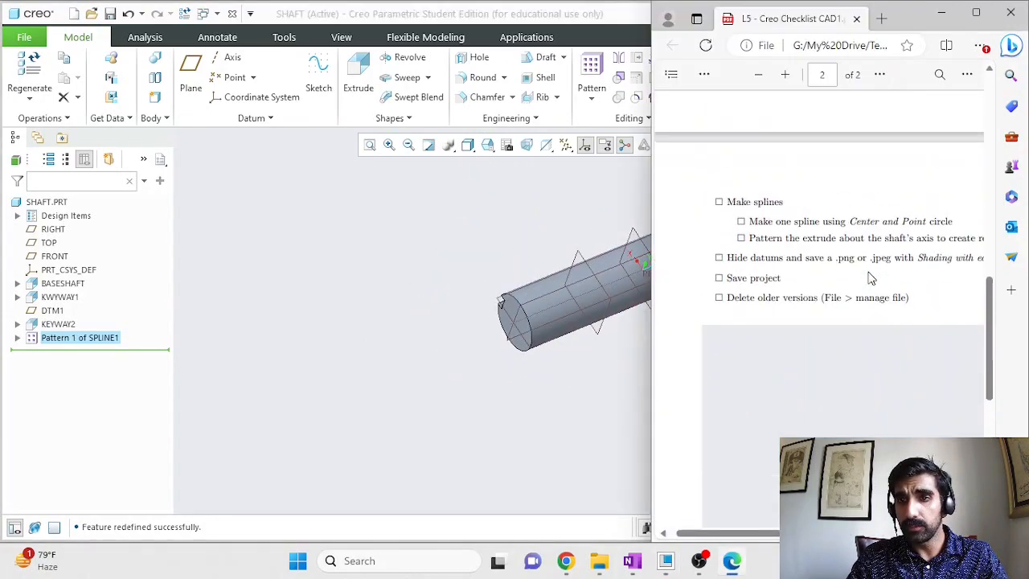
pyautogui.scroll(-3, 868, 276)
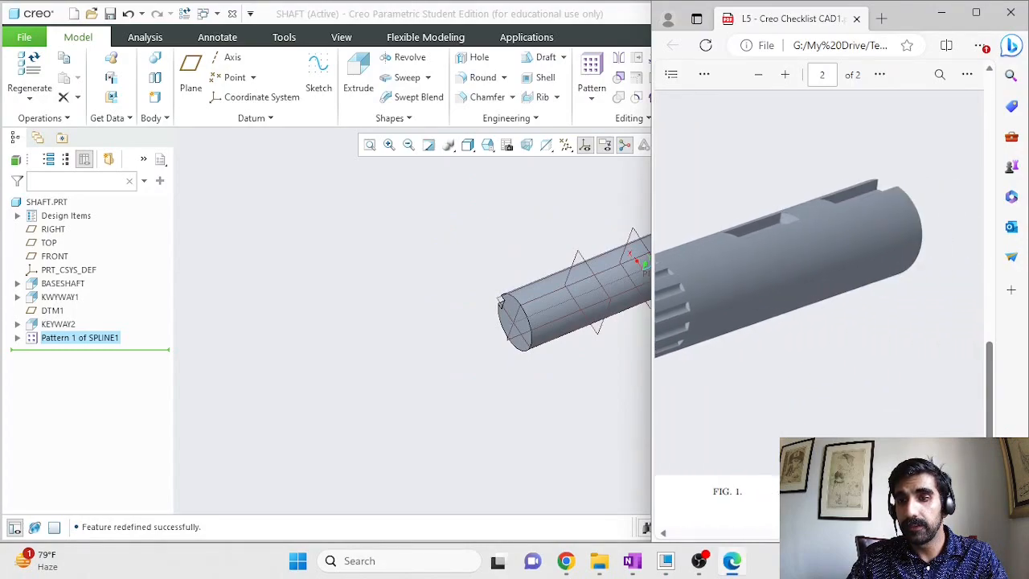
pyautogui.moveTo(651, 245); pyautogui.dragTo(470, 245)
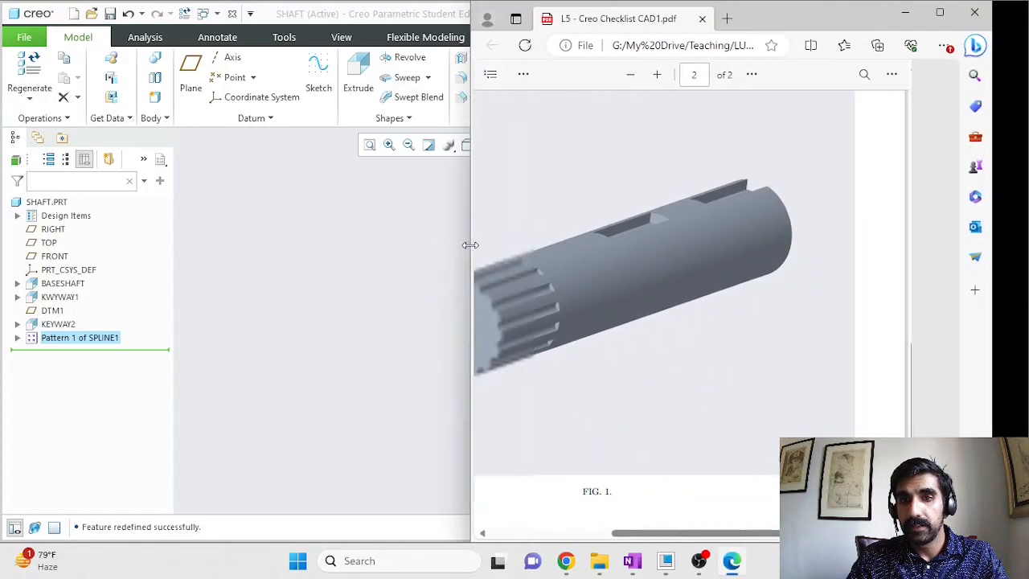
pyautogui.scroll(5, 692, 321)
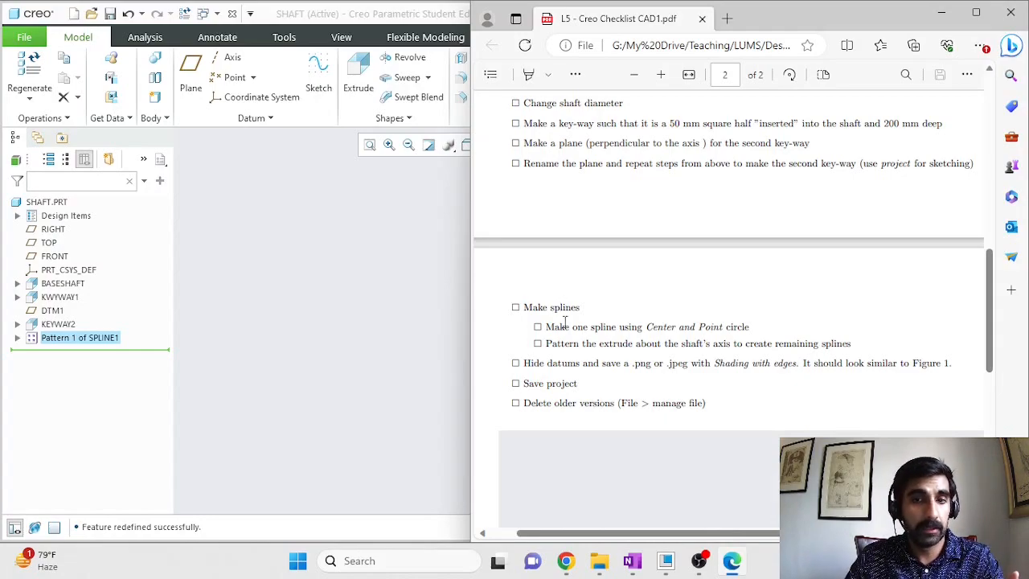
pyautogui.scroll(-3, 565, 321)
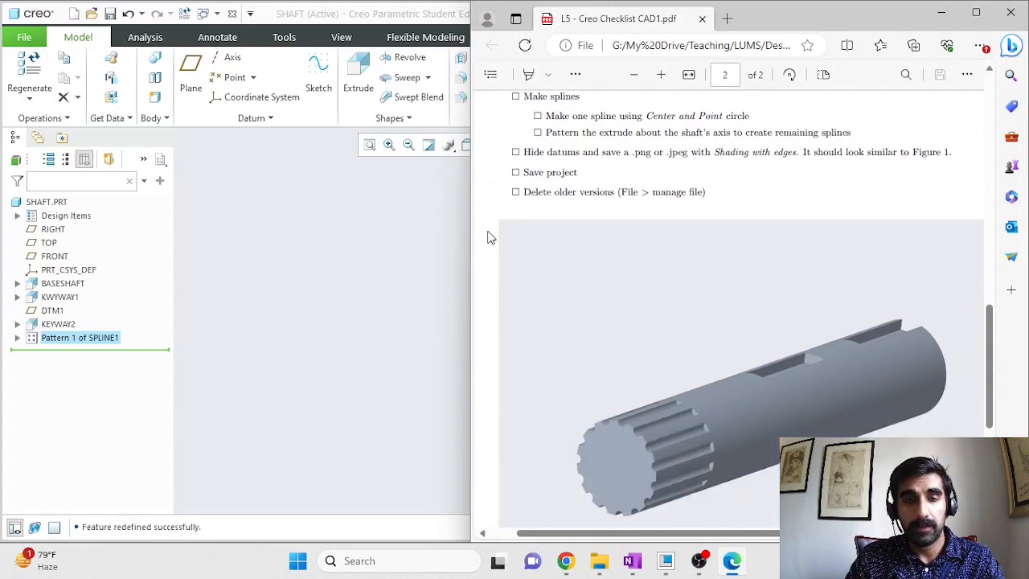
# Step: Switch back to Creo Parametric and save the SHAFT.PRT part in the Lec 5 folder
pyautogui.click(389, 261)
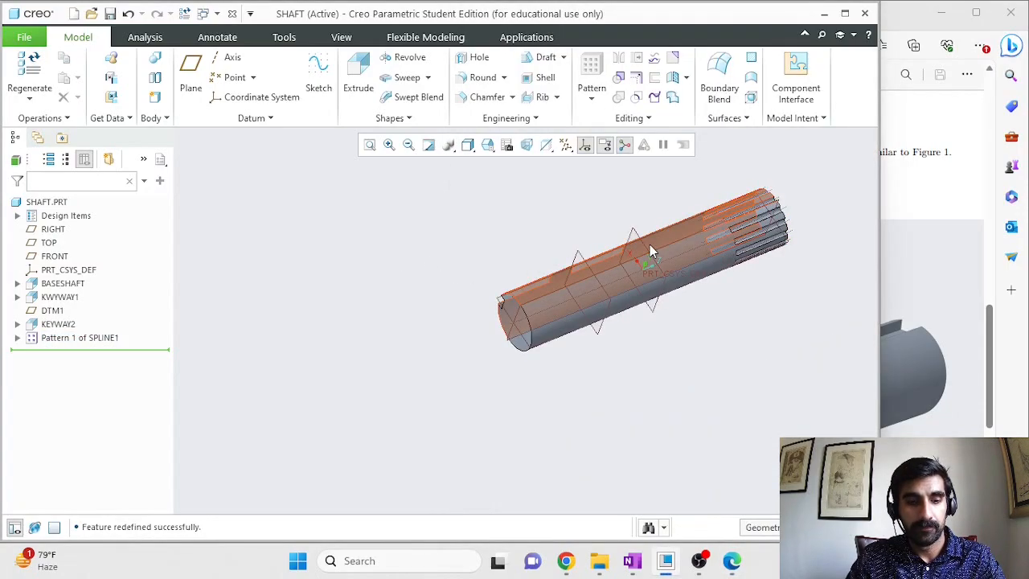
pyautogui.scroll(-3, 743, 202)
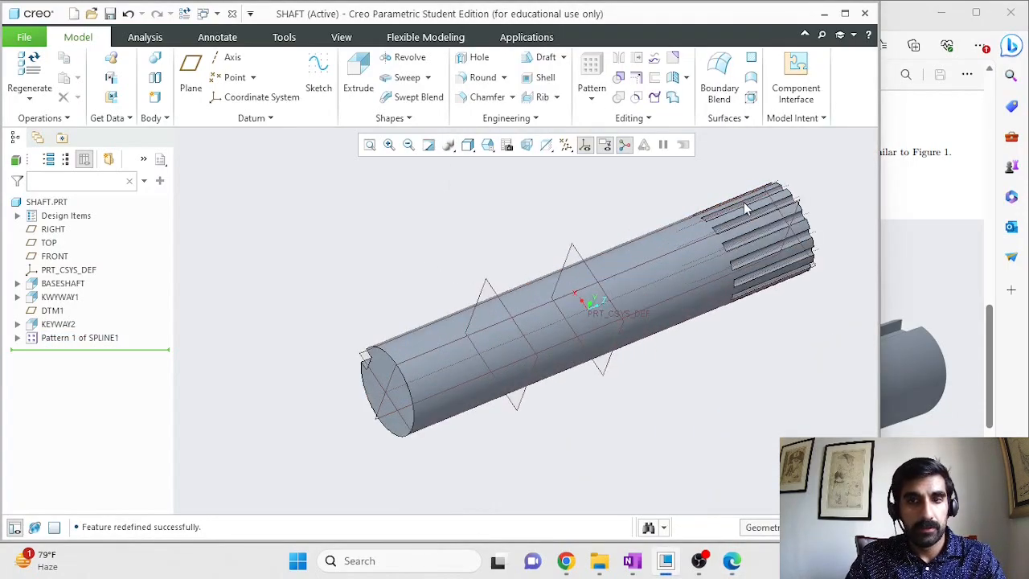
pyautogui.hotkey('ctrl', 's')
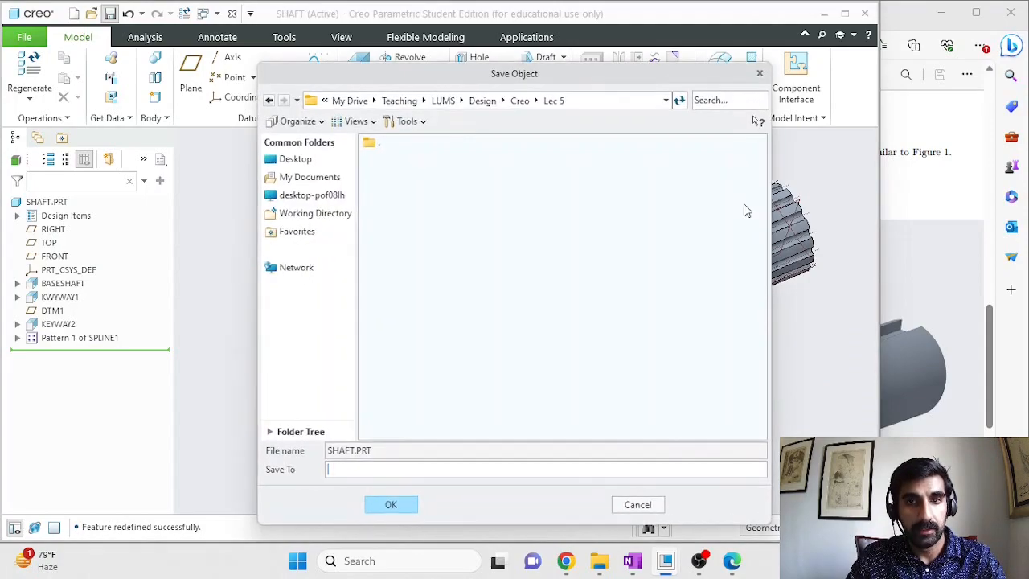
pyautogui.click(389, 510)
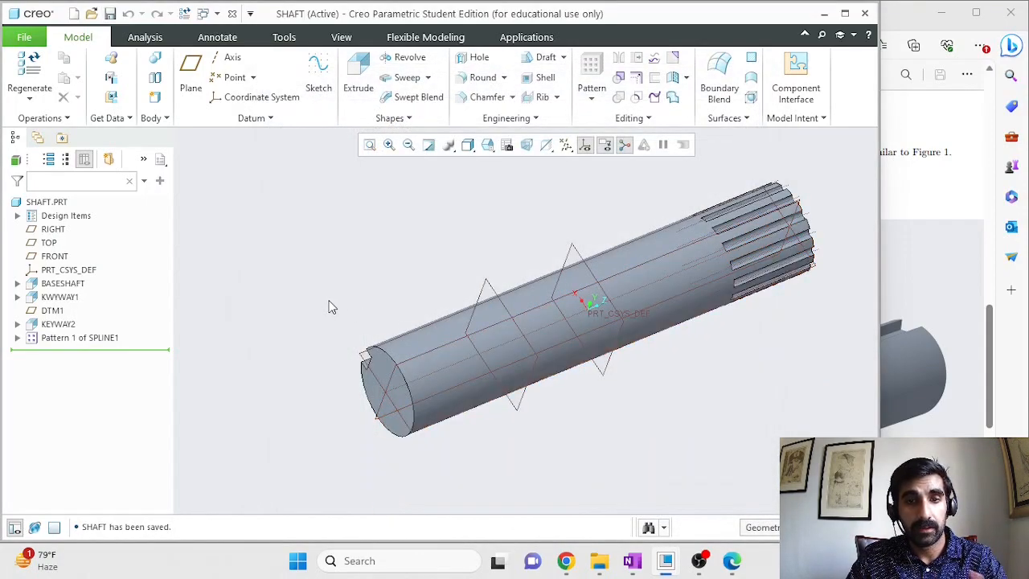
# Step: Turn off the display of all datum axes, points, coordinate systems and planes
pyautogui.moveTo(335, 343); pyautogui.dragTo(528, 273, button='middle')
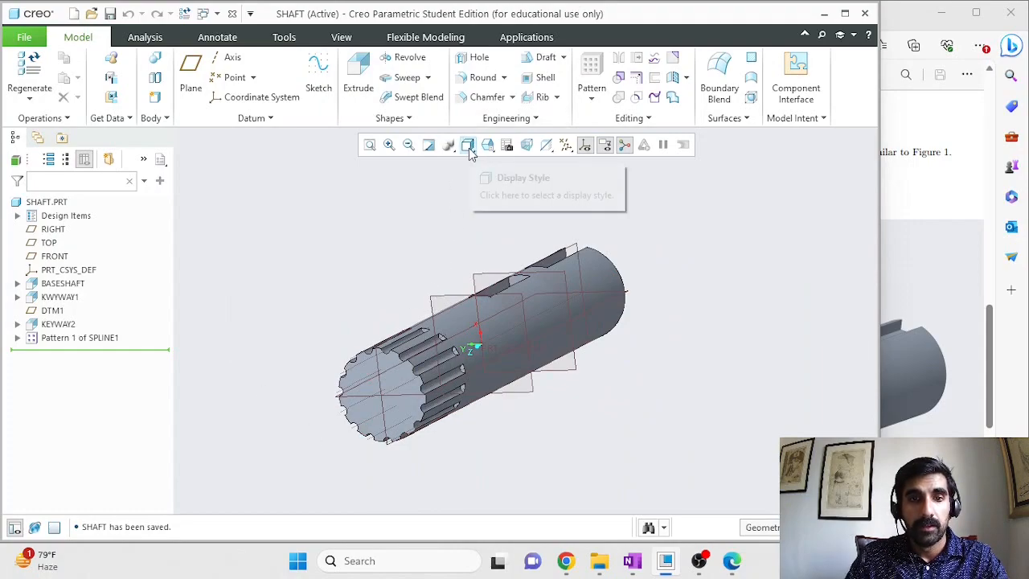
pyautogui.click(565, 151)
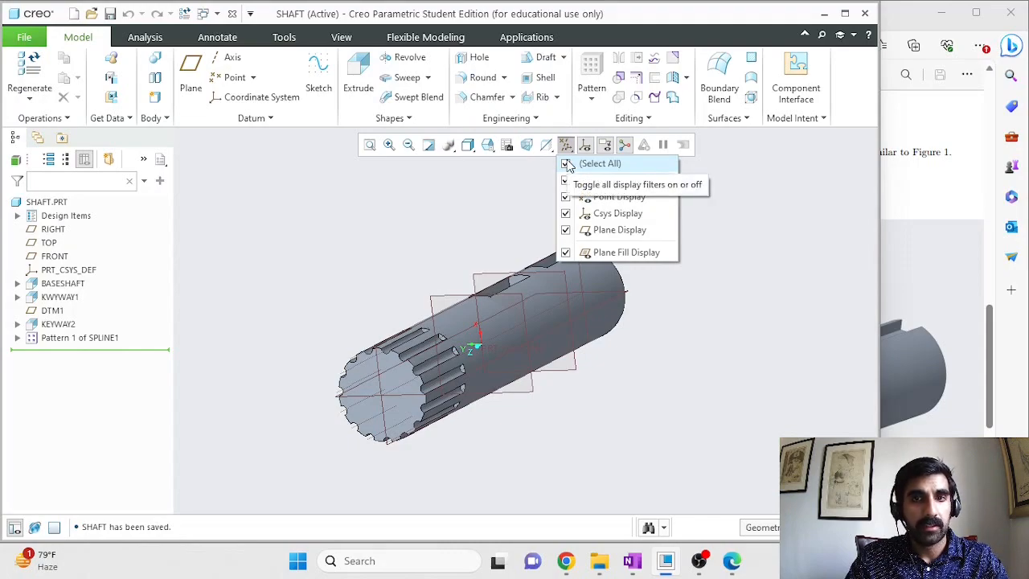
pyautogui.click(566, 164)
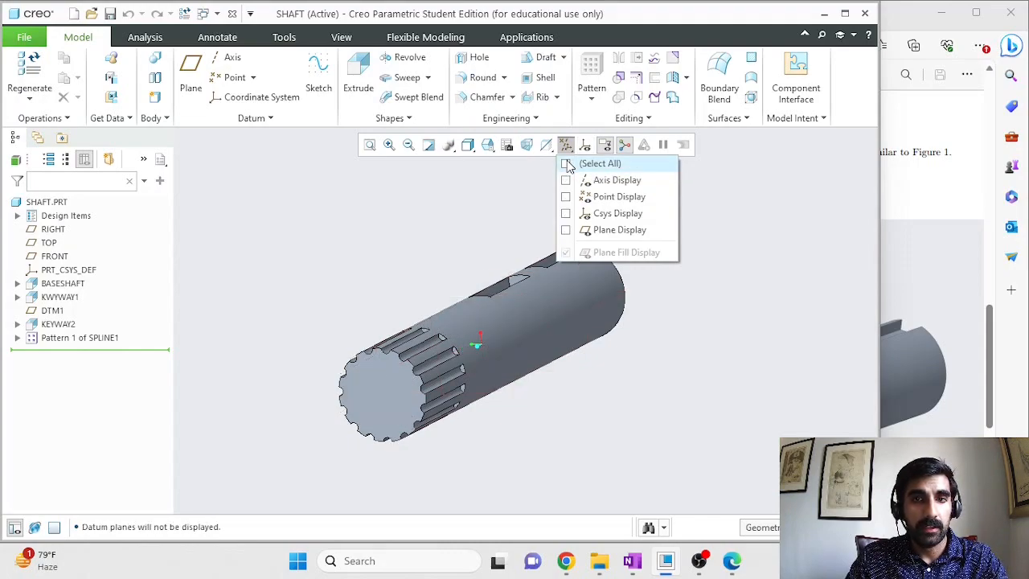
pyautogui.click(719, 230)
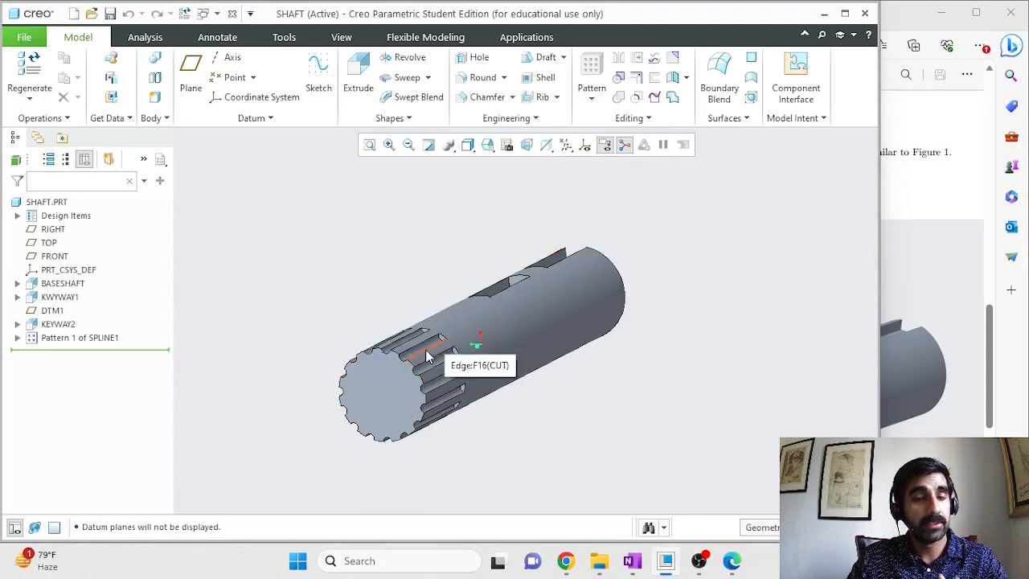
# Step: Save a copy of the shaft as a JPEG image named shaft in the Lec 5 folder, at size A and 100 dpi
pyautogui.moveTo(577, 433); pyautogui.dragTo(568, 438, button='middle')
pyautogui.scroll(2, 431, 478)
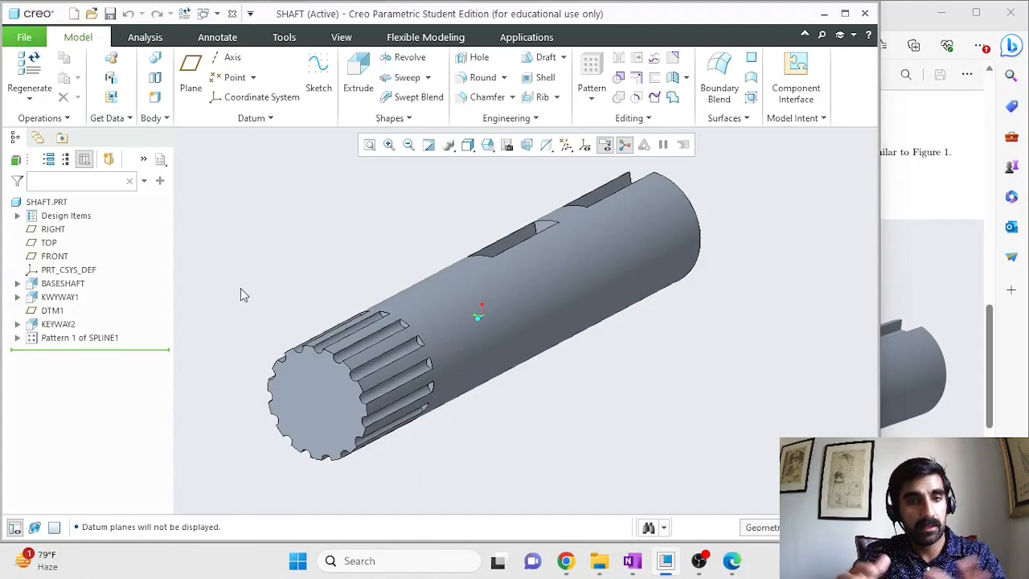
pyautogui.click(11, 41)
pyautogui.moveTo(80, 150)
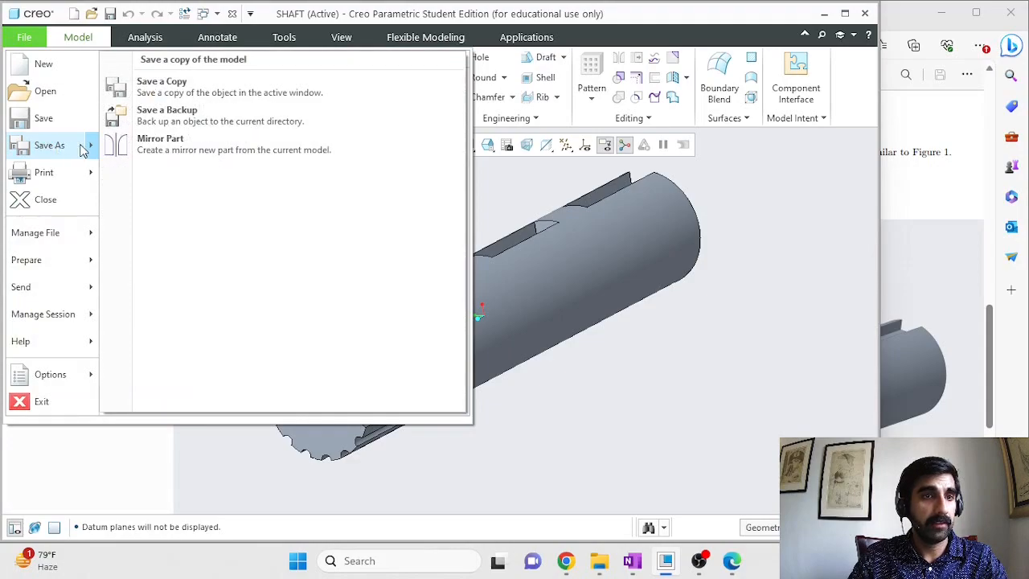
pyautogui.click(172, 90)
pyautogui.click(465, 467)
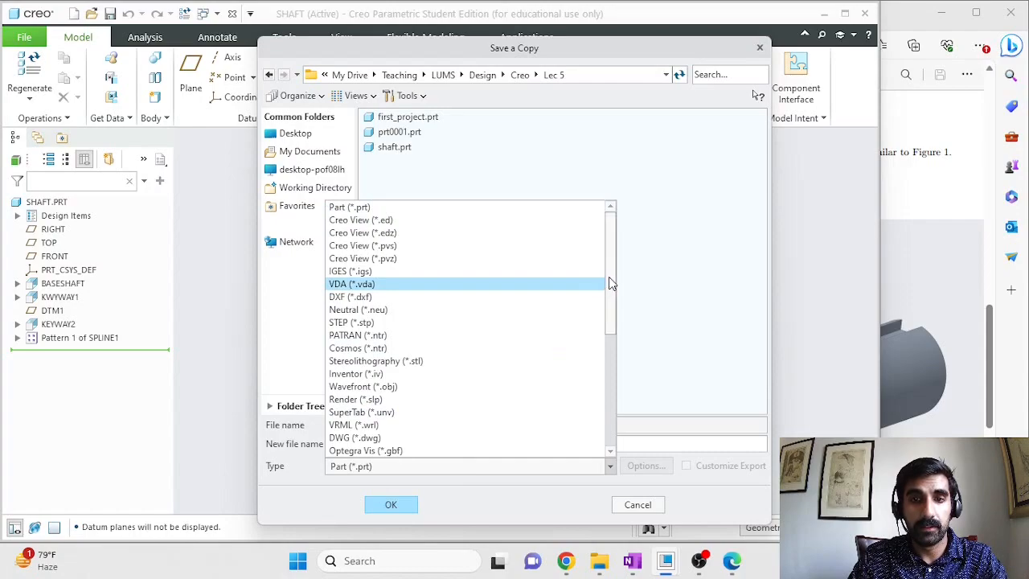
pyautogui.moveTo(609, 283); pyautogui.dragTo(611, 362)
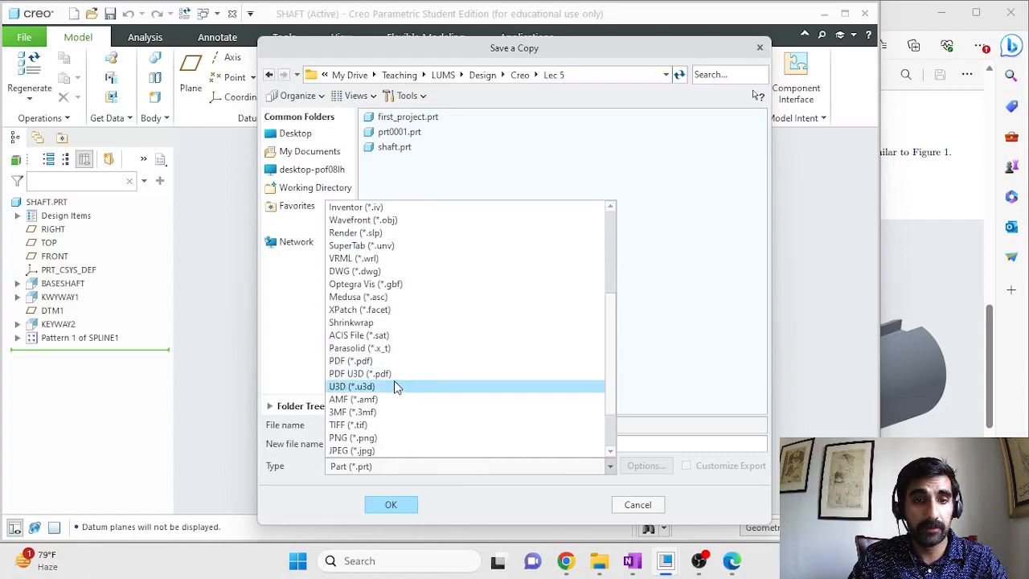
pyautogui.scroll(-1, 374, 422)
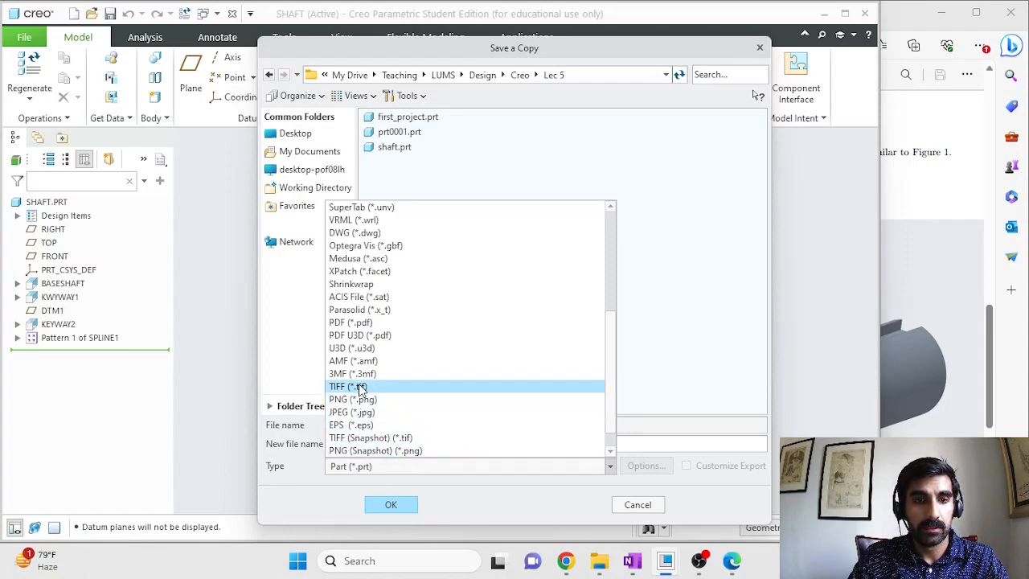
pyautogui.click(362, 411)
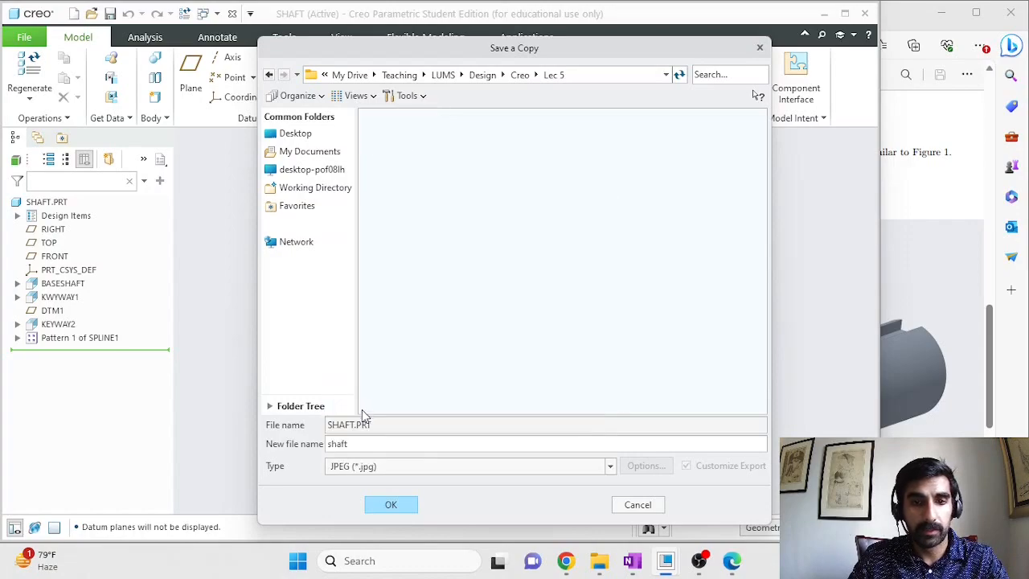
pyautogui.click(393, 505)
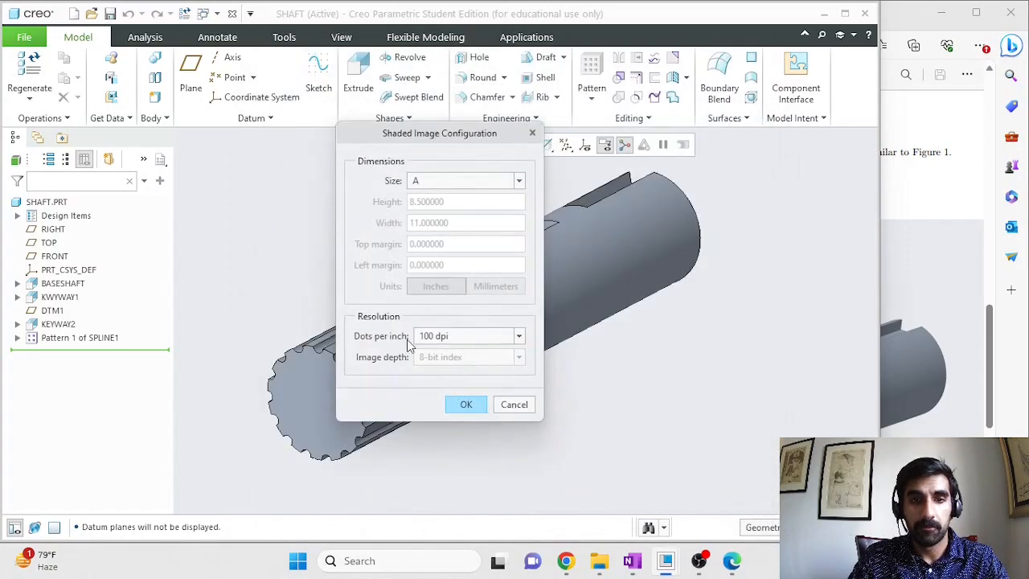
pyautogui.click(466, 404)
# Step: Go to the Design > Creo > Lec 5 folder in File Explorer and view the exported shaft.jpg, then return to Creo
pyautogui.click(614, 565)
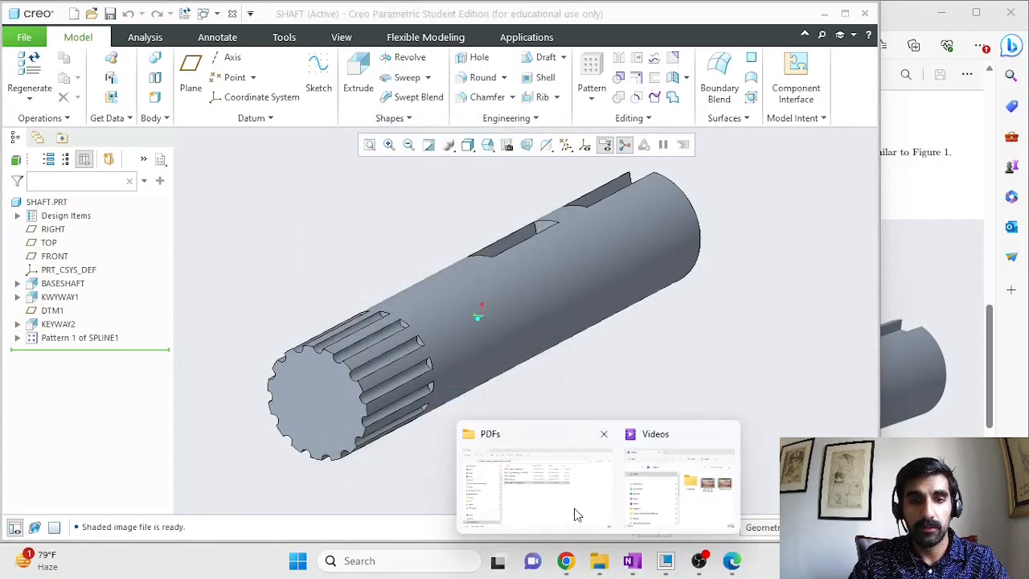
pyautogui.click(564, 490)
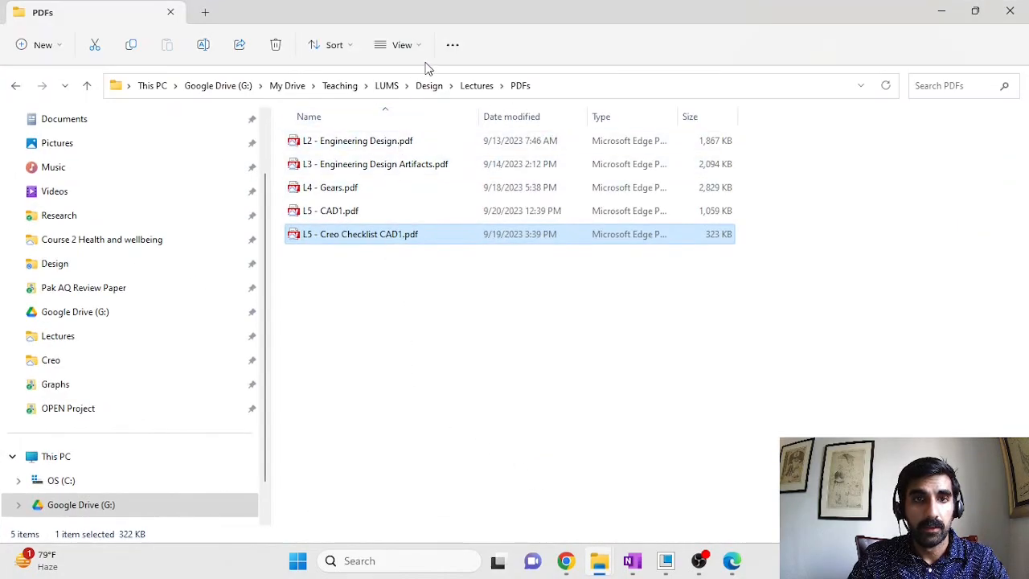
pyautogui.click(393, 86)
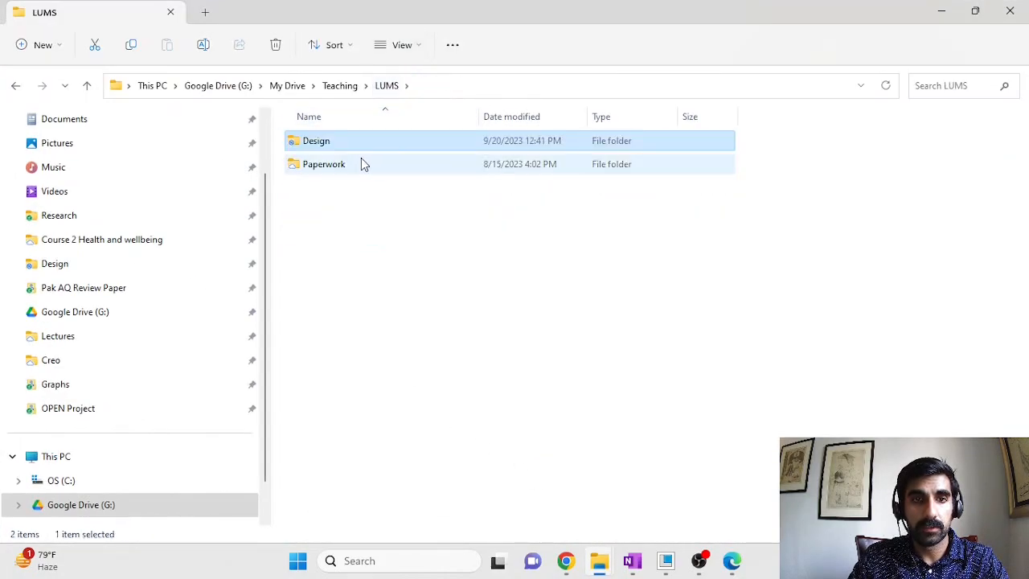
pyautogui.doubleClick(332, 145)
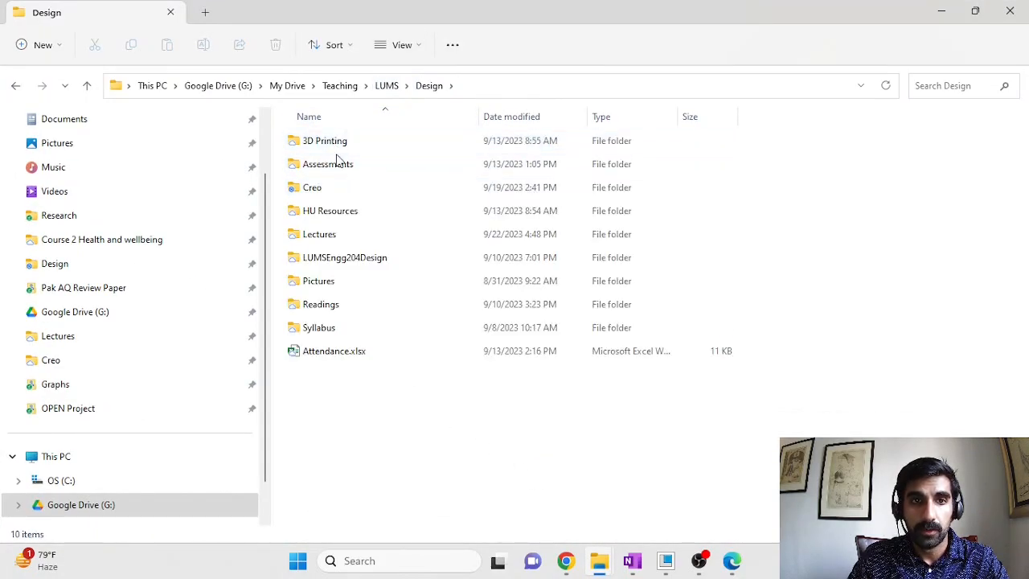
pyautogui.doubleClick(336, 187)
pyautogui.doubleClick(338, 145)
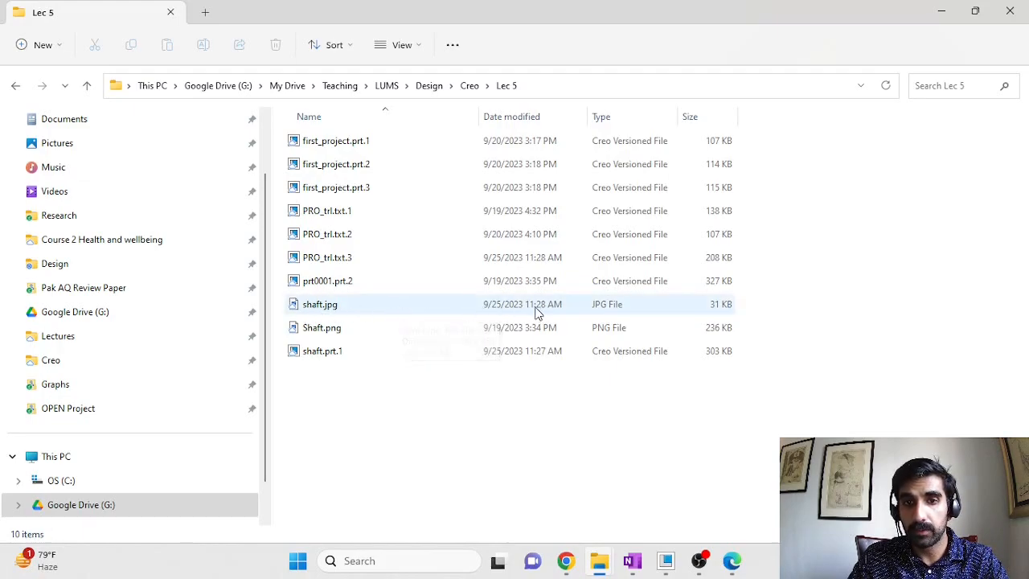
pyautogui.click(352, 310)
pyautogui.doubleClick(352, 309)
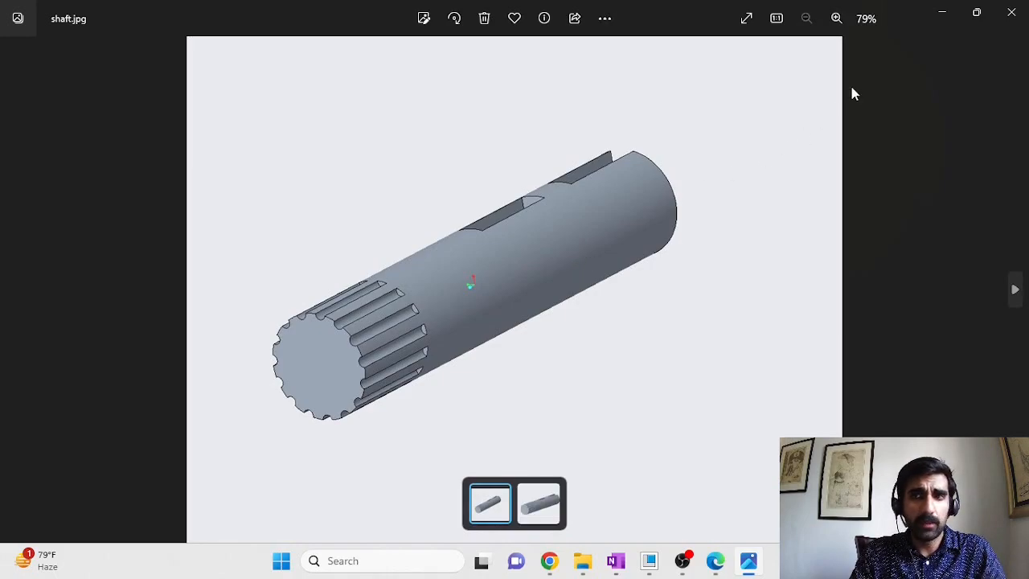
pyautogui.click(1012, 18)
pyautogui.click(947, 18)
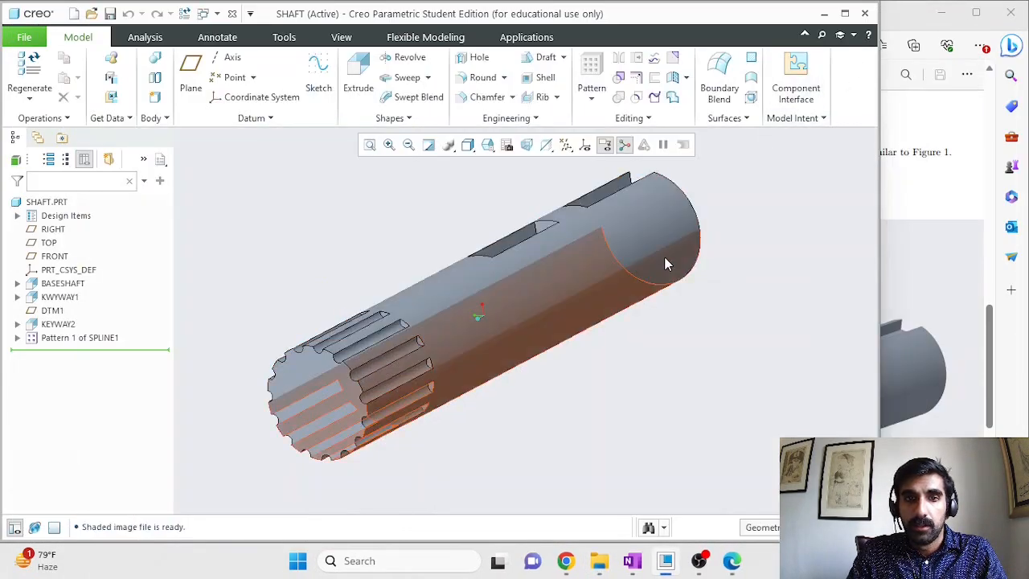
# Step: Check which saved versions of the shaft part are in the Lec 5 folder
pyautogui.moveTo(599, 560)
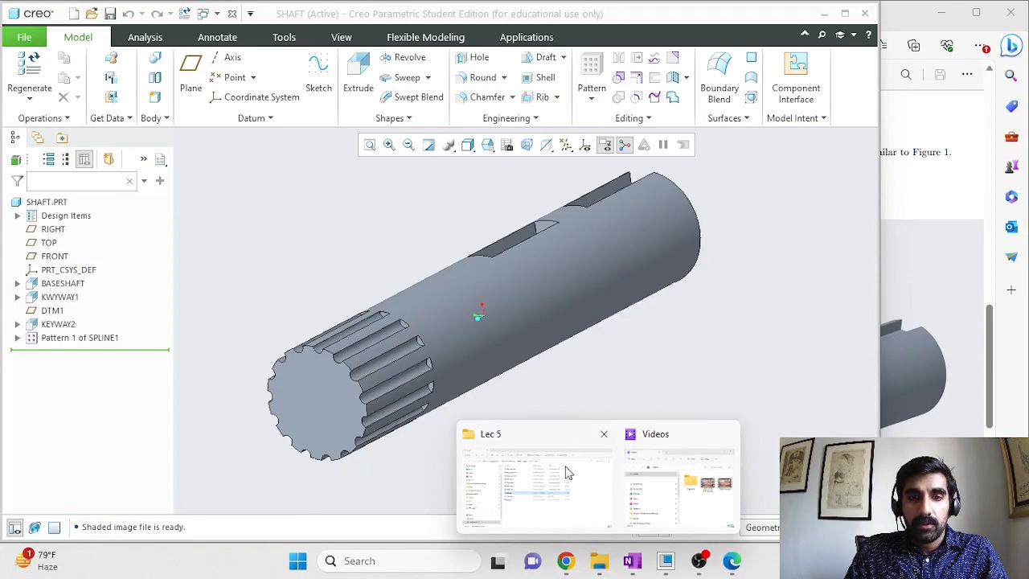
pyautogui.click(567, 472)
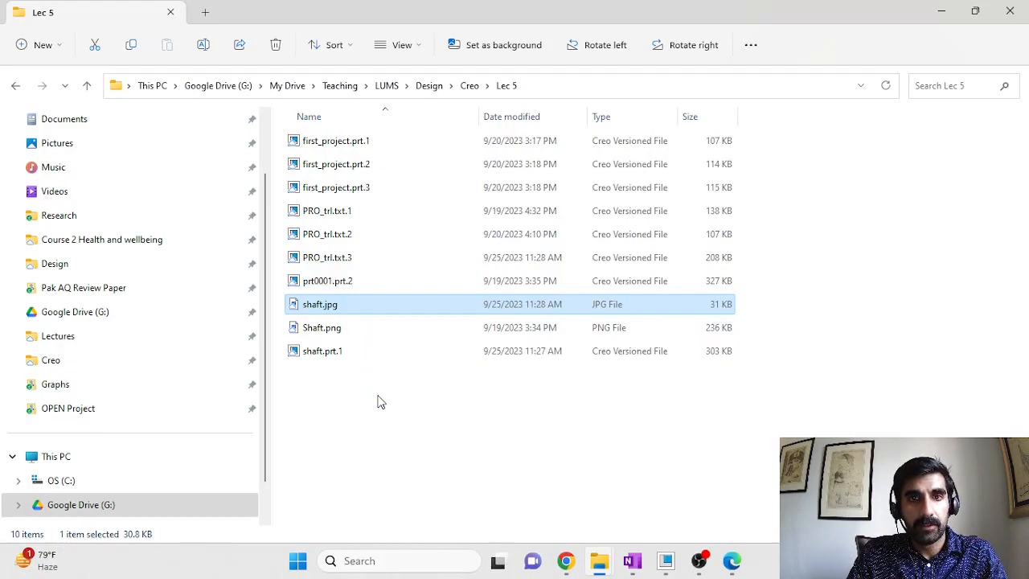
pyautogui.click(939, 12)
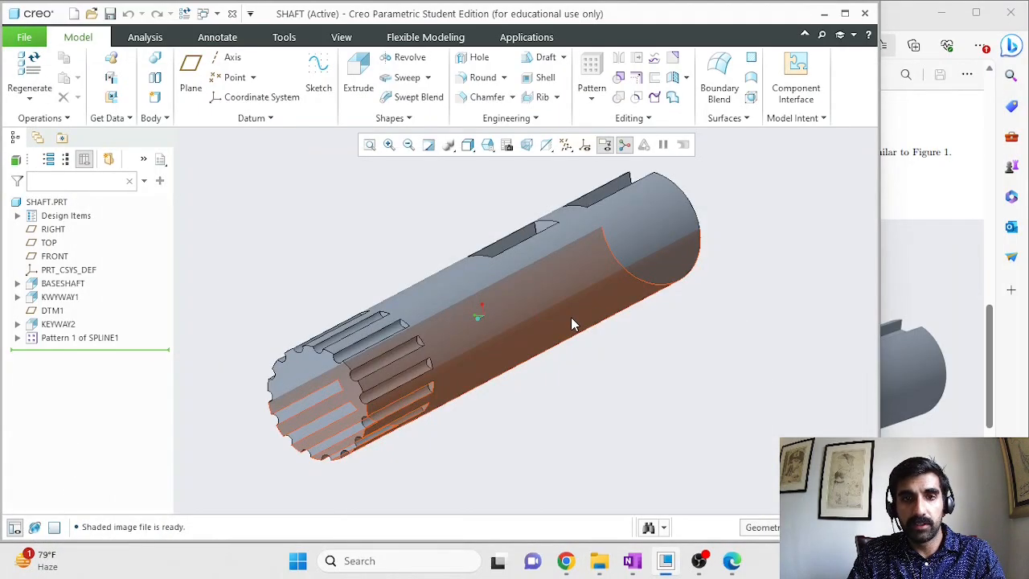
# Step: Save the shaft part again and compare its numbered version files in the Lec 5 folder
pyautogui.hotkey('ctrl', 's')
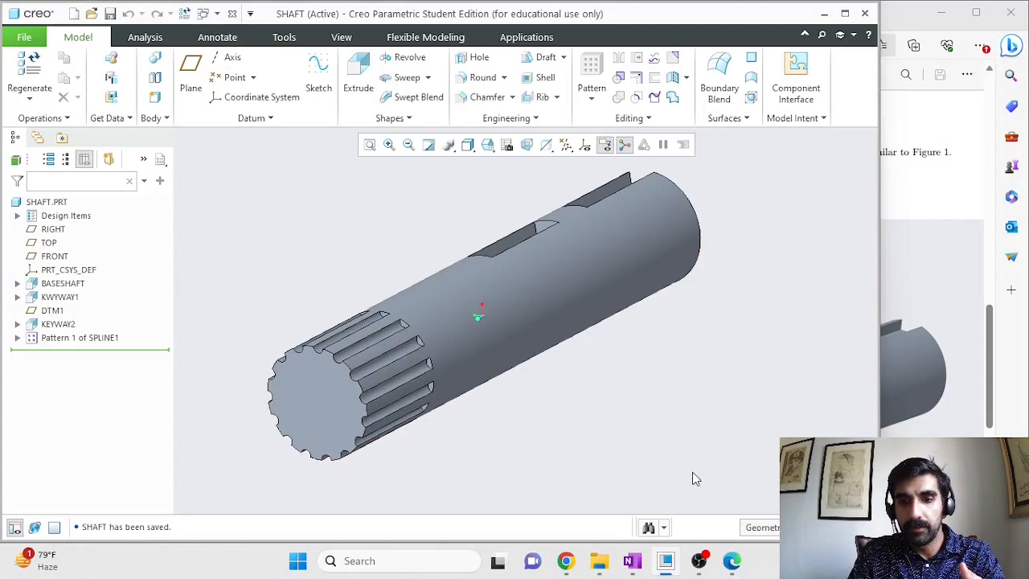
pyautogui.moveTo(599, 560)
pyautogui.click(578, 493)
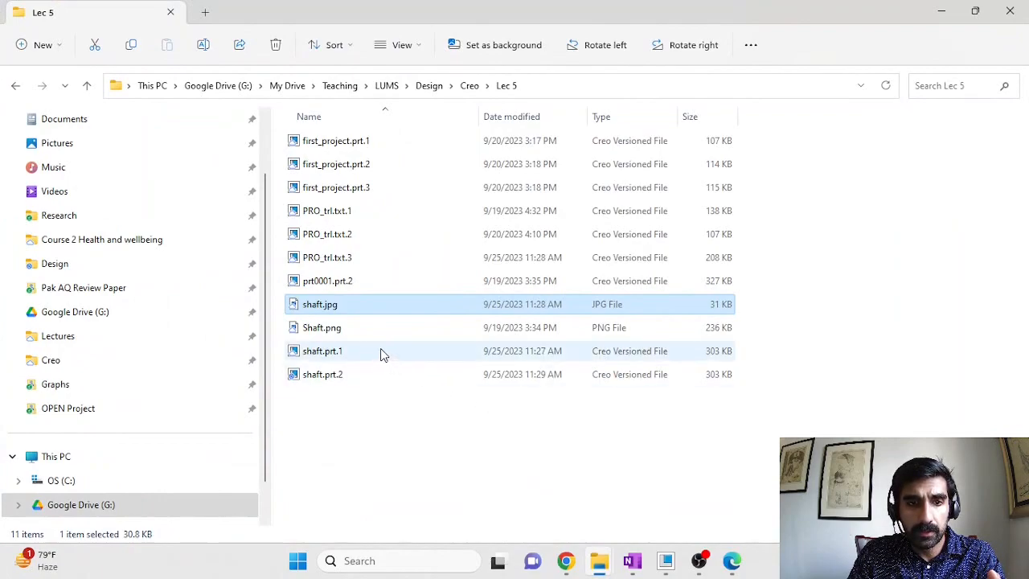
pyautogui.click(341, 402)
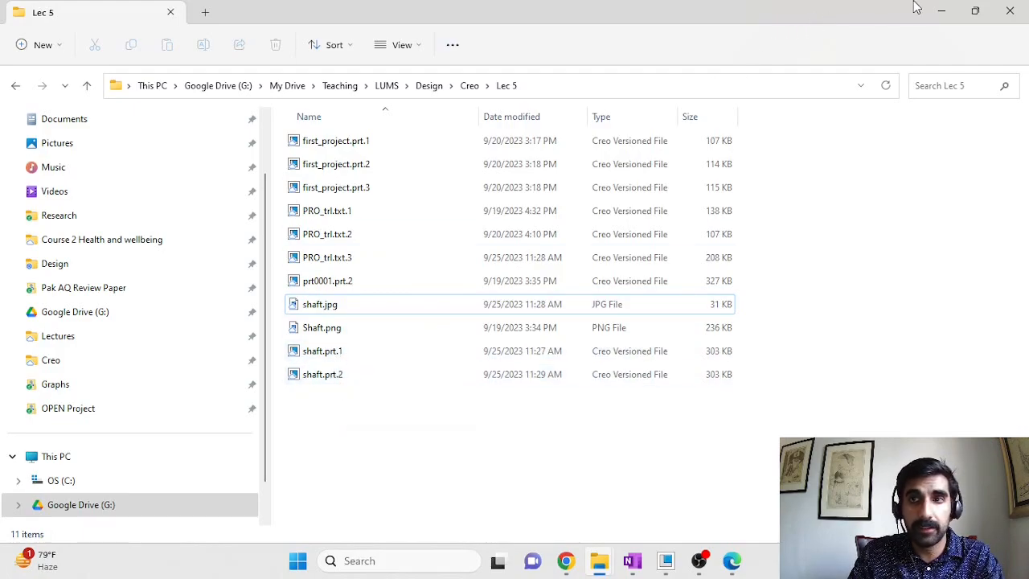
pyautogui.click(942, 11)
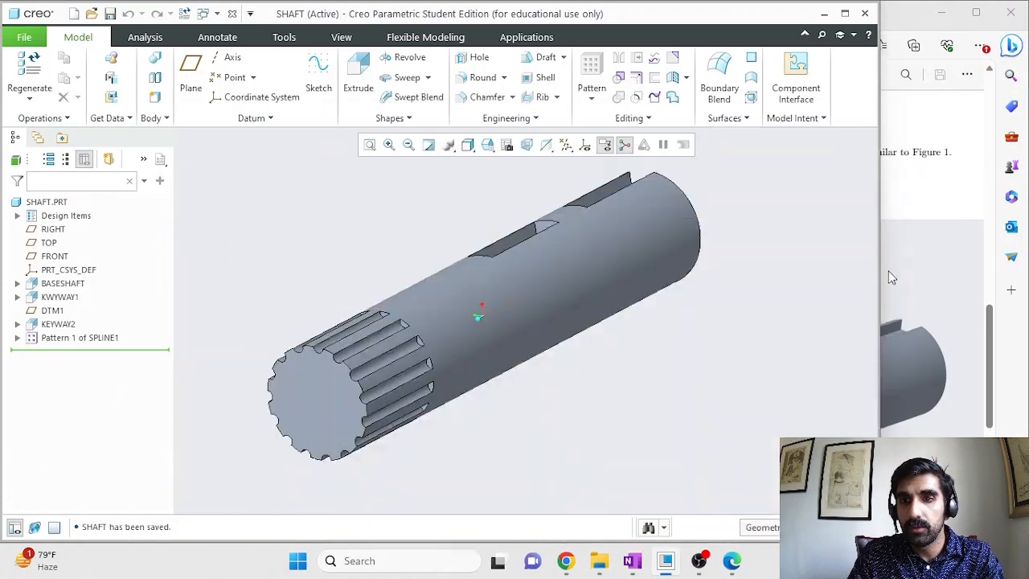
# Step: Delete all old versions of the shaft part, keeping only the latest one
pyautogui.click(24, 38)
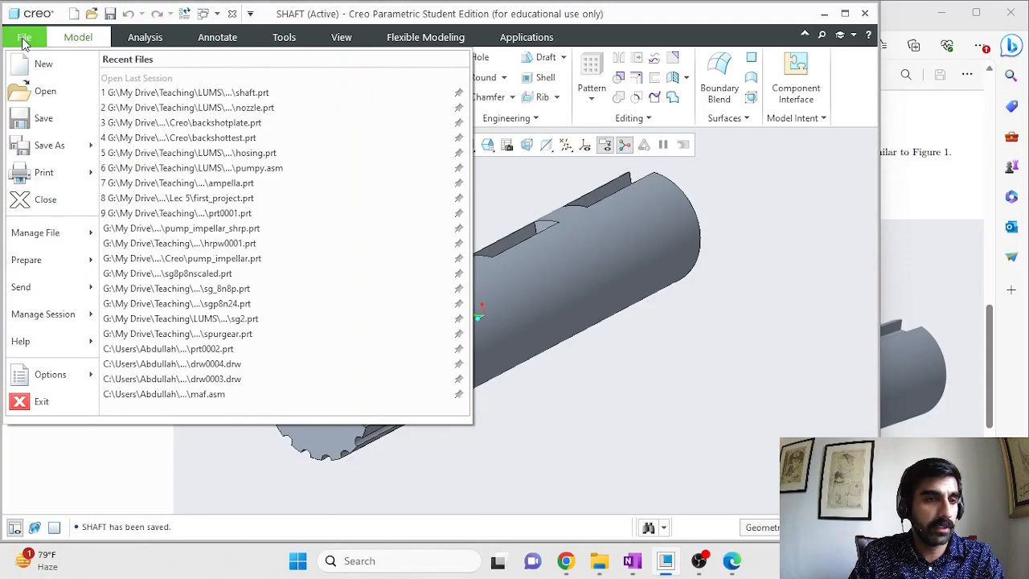
pyautogui.moveTo(58, 244)
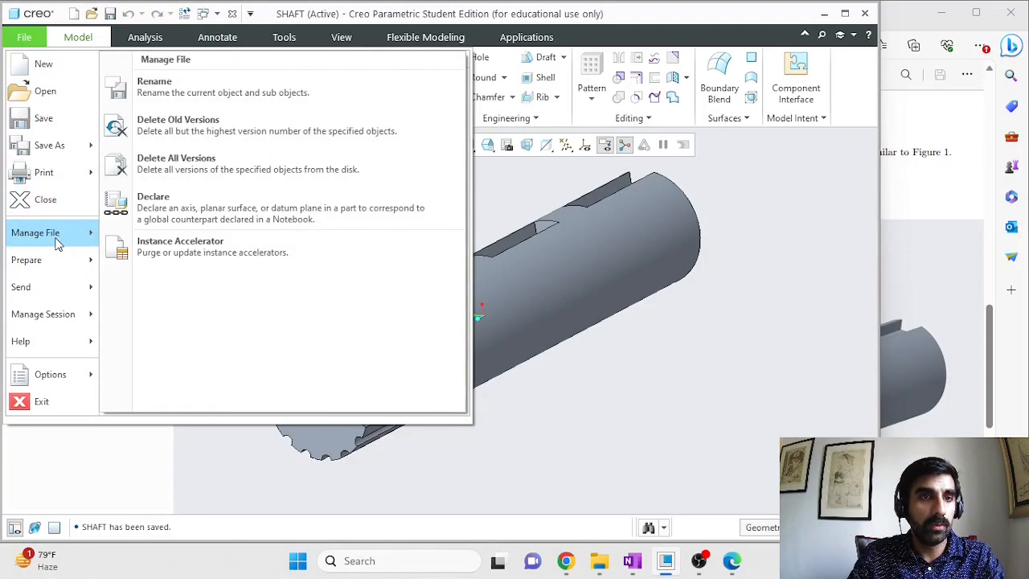
pyautogui.click(213, 129)
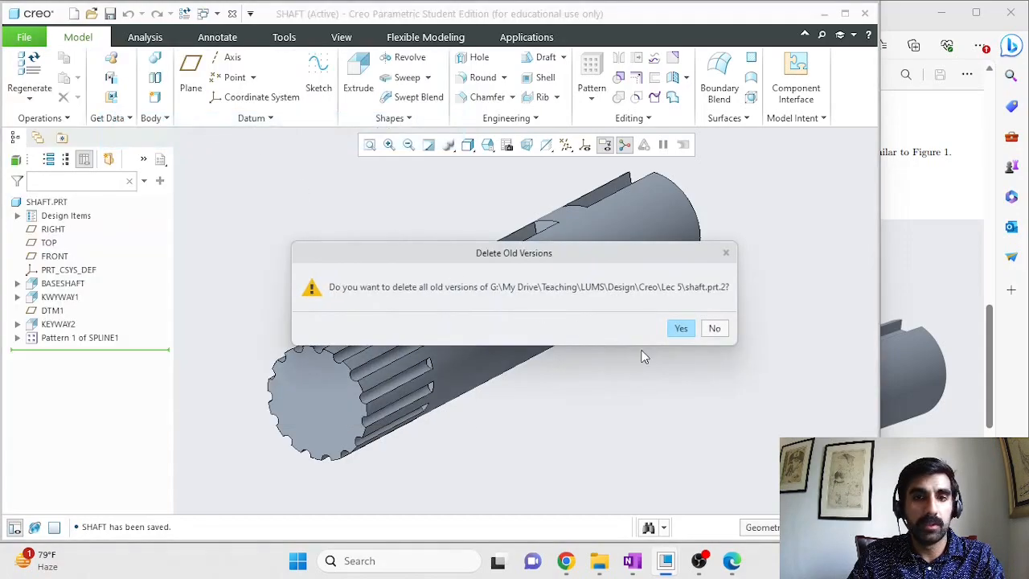
pyautogui.click(681, 328)
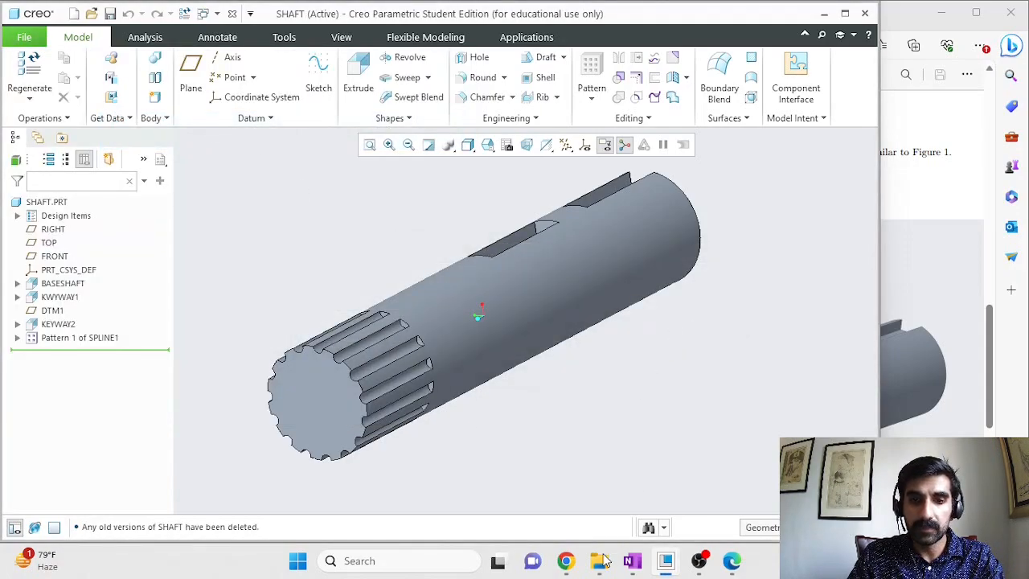
# Step: Examine the Lec 5 folder for the remaining shaft part file and return to the model
pyautogui.moveTo(595, 555)
pyautogui.click(567, 502)
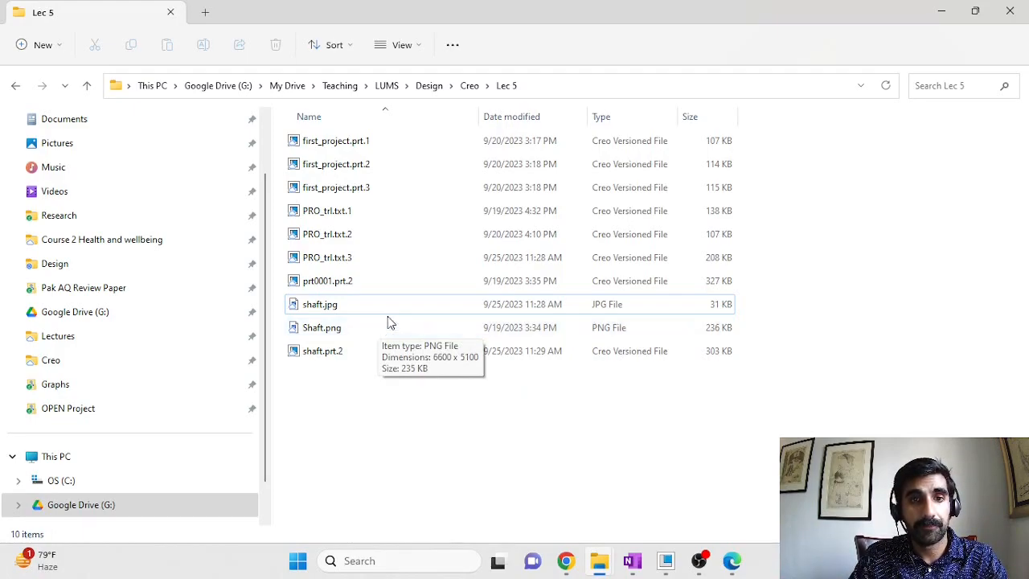
pyautogui.click(945, 12)
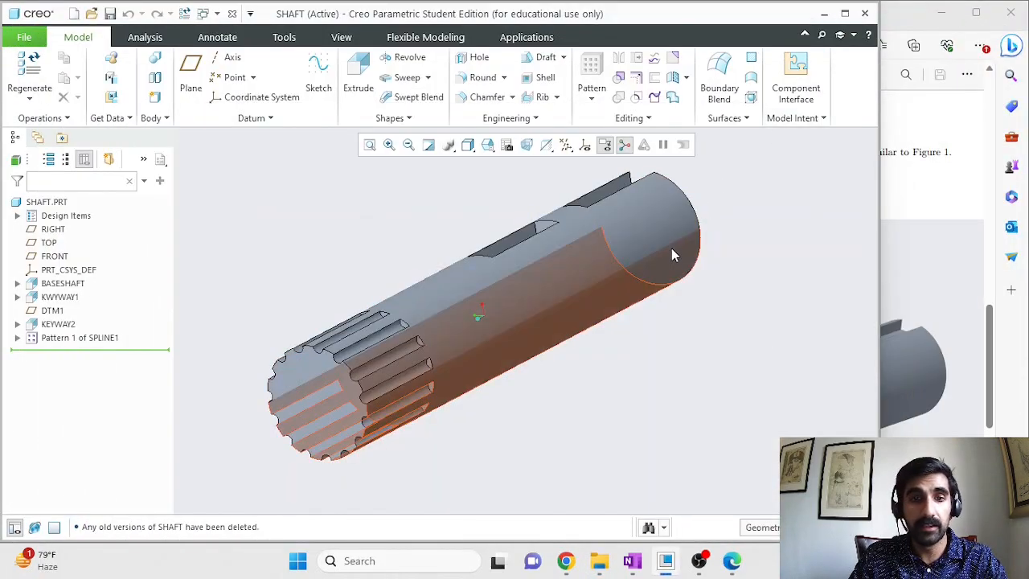